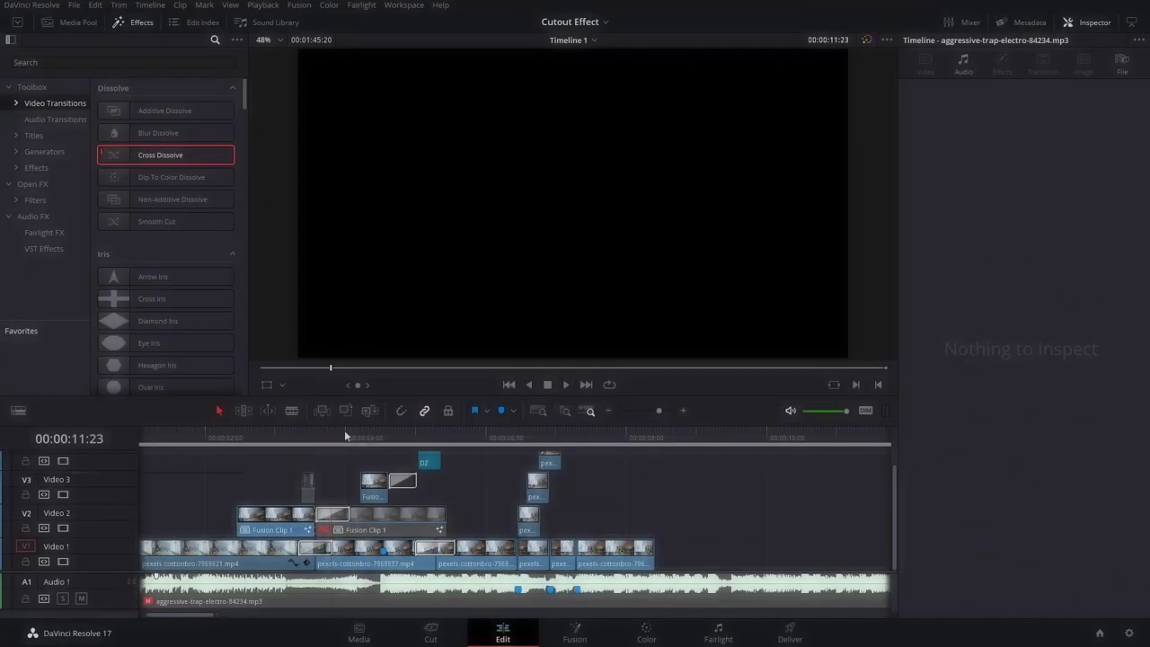
Step: Play and scrub through the finished cutout transition between roughly 00:00:02:22 and 00:00:04:02 on the timeline
{"action": "left_click_drag", "start_coordinate": [344, 430], "coordinate": [302, 442]}
{"action": "key", "text": "space"}
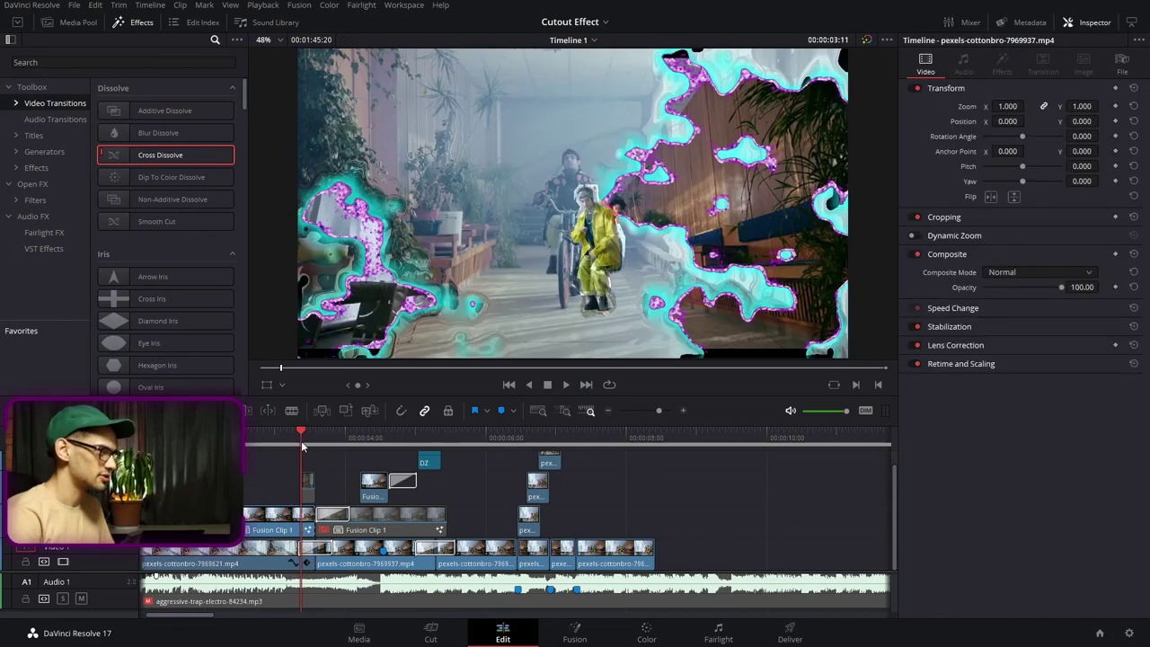
{"action": "left_click", "coordinate": [275, 444]}
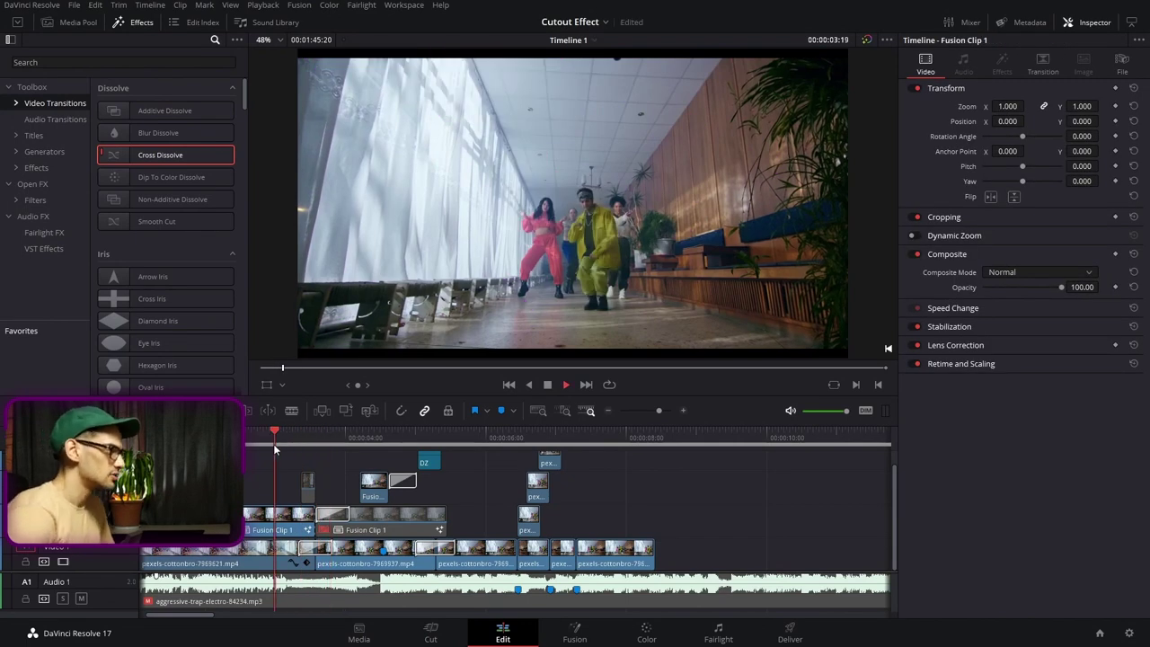
{"action": "mouse_move", "coordinate": [273, 444]}
{"action": "left_mouse_down"}
{"action": "mouse_move", "coordinate": [246, 447]}
{"action": "mouse_move", "coordinate": [269, 438]}
{"action": "left_mouse_up"}
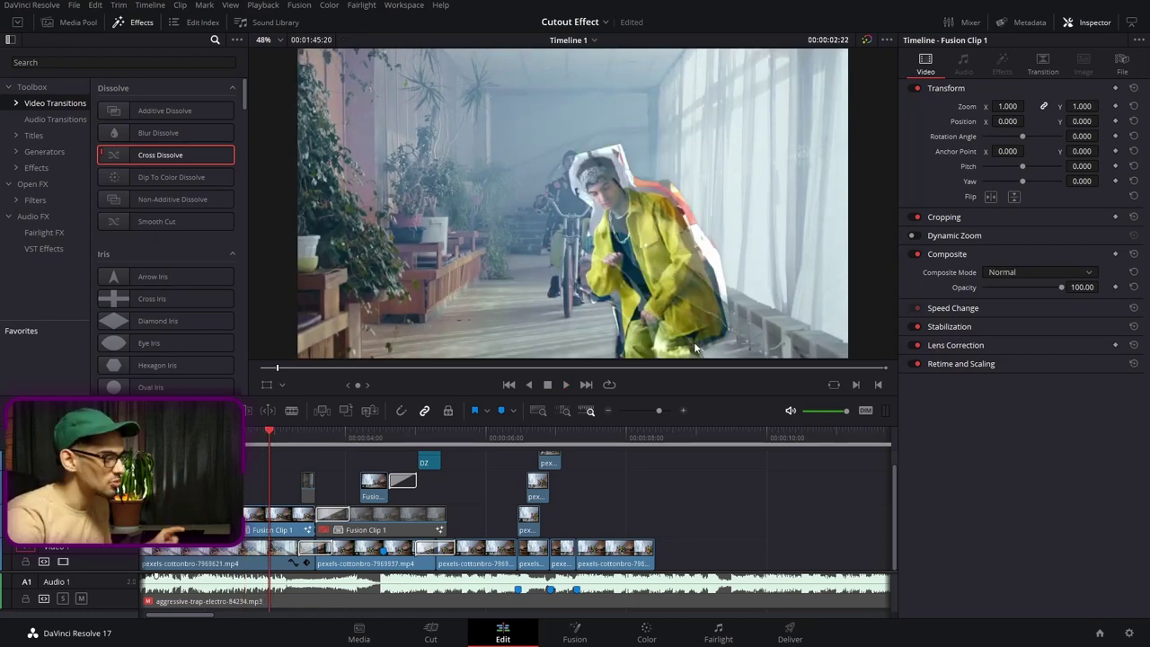
{"action": "left_click", "coordinate": [351, 444]}
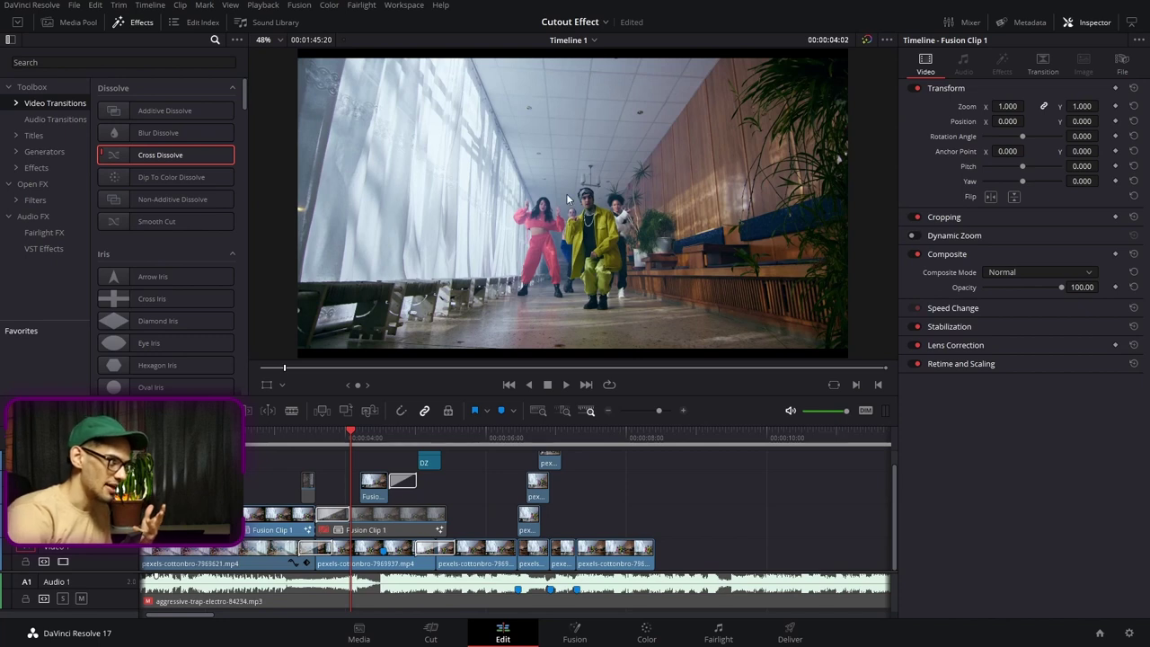
{"action": "mouse_move", "coordinate": [277, 444]}
{"action": "left_mouse_down"}
{"action": "mouse_move", "coordinate": [300, 448]}
{"action": "mouse_move", "coordinate": [290, 447]}
{"action": "left_mouse_up"}
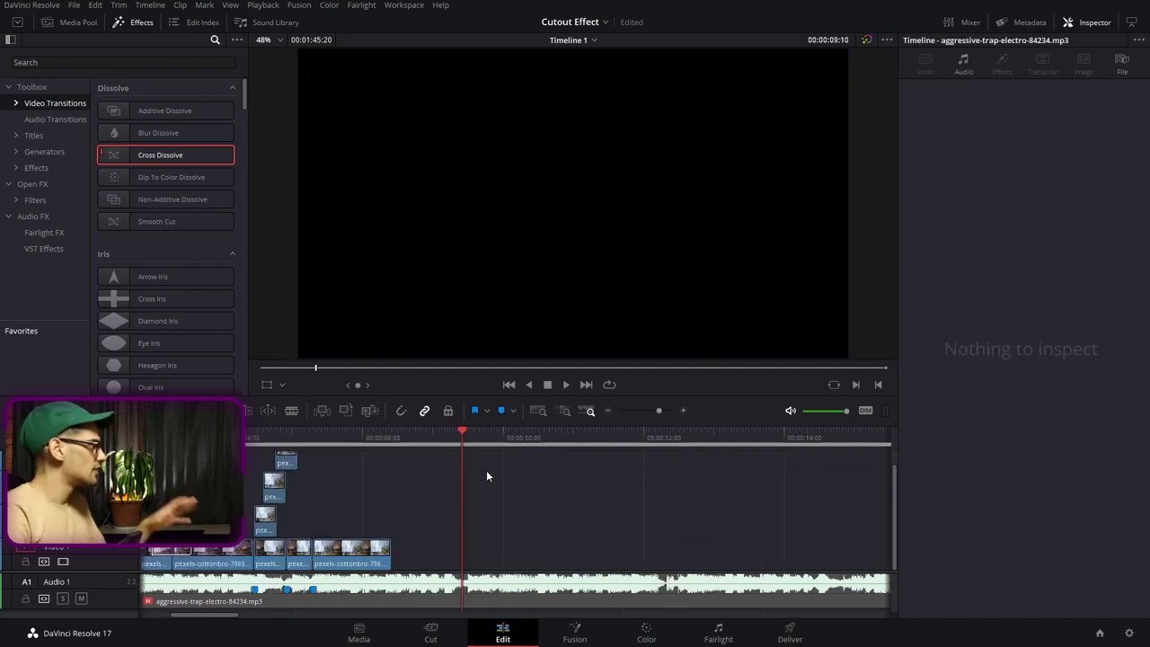
Step: Show the project's media pool alongside an empty stretch of the timeline after the finished edit
{"action": "left_click_drag", "start_coordinate": [486, 470], "coordinate": [400, 472]}
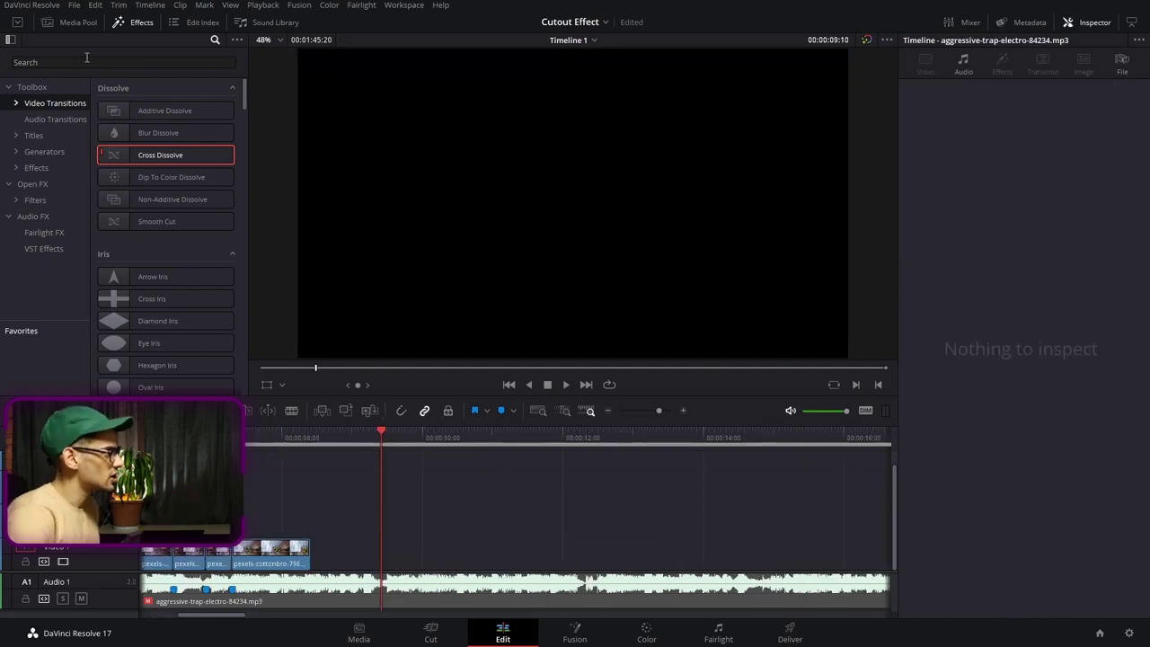
{"action": "left_click", "coordinate": [76, 27]}
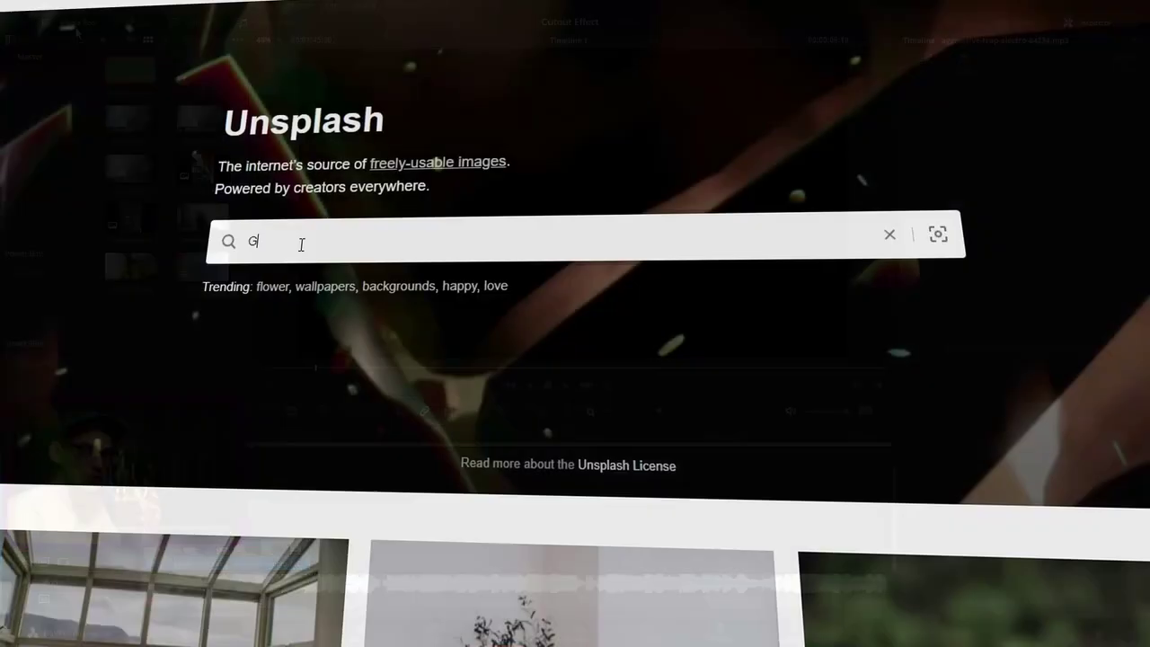
Step: Search Unsplash for Grunge images and browse the texture results
{"action": "type", "text": "GRUNG"}
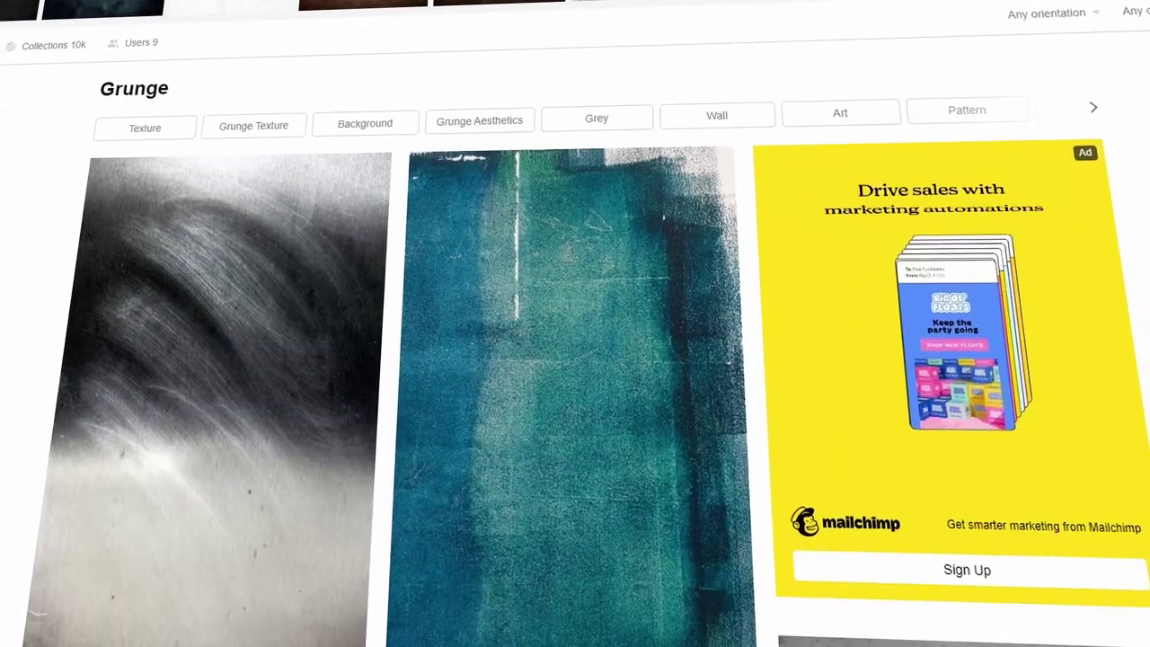
{"action": "scroll", "coordinate": [575, 323], "scroll_direction": "down", "scroll_amount": 8}
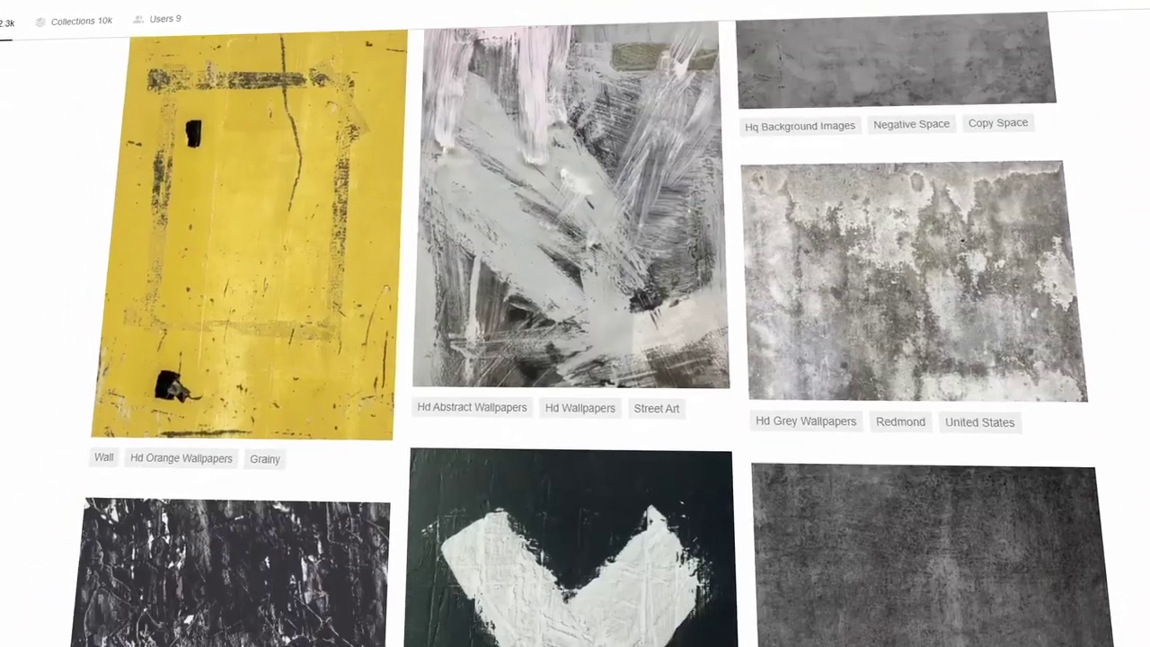
{"action": "scroll", "coordinate": [575, 324], "scroll_direction": "down", "scroll_amount": 4}
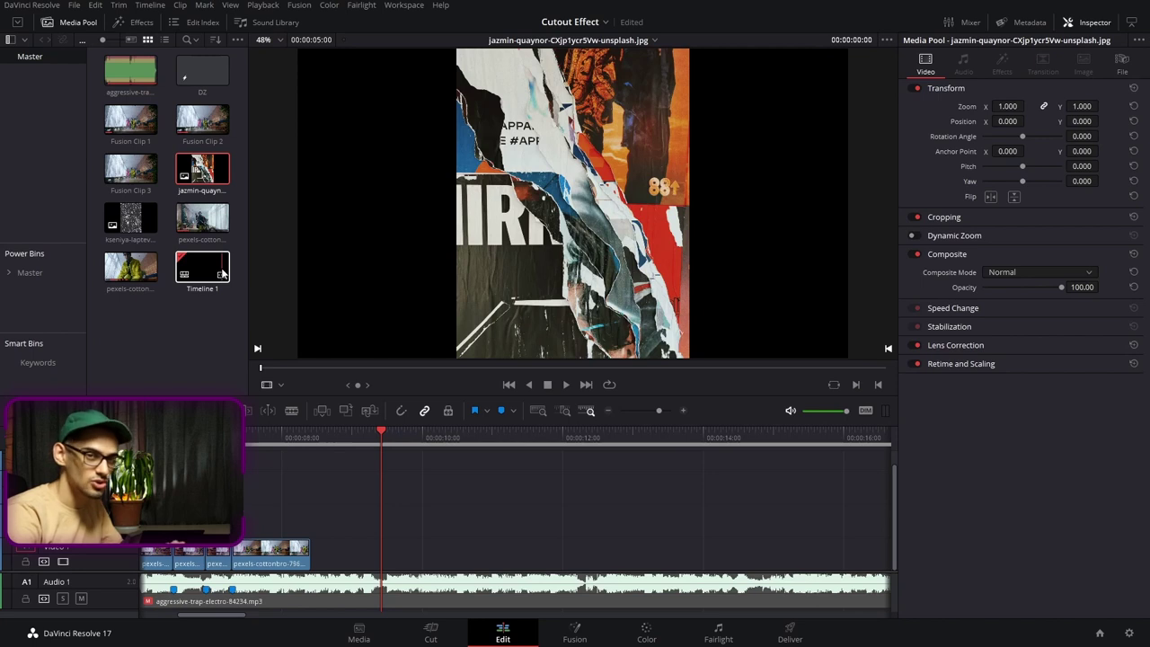
Step: Place pexels-cottonbro-7969621.mp4 on Video 1 at 00:00:09:10 and trim it to about two seconds, deleting the remainder
{"action": "left_click", "coordinate": [180, 233]}
{"action": "left_click_drag", "start_coordinate": [202, 217], "coordinate": [414, 551]}
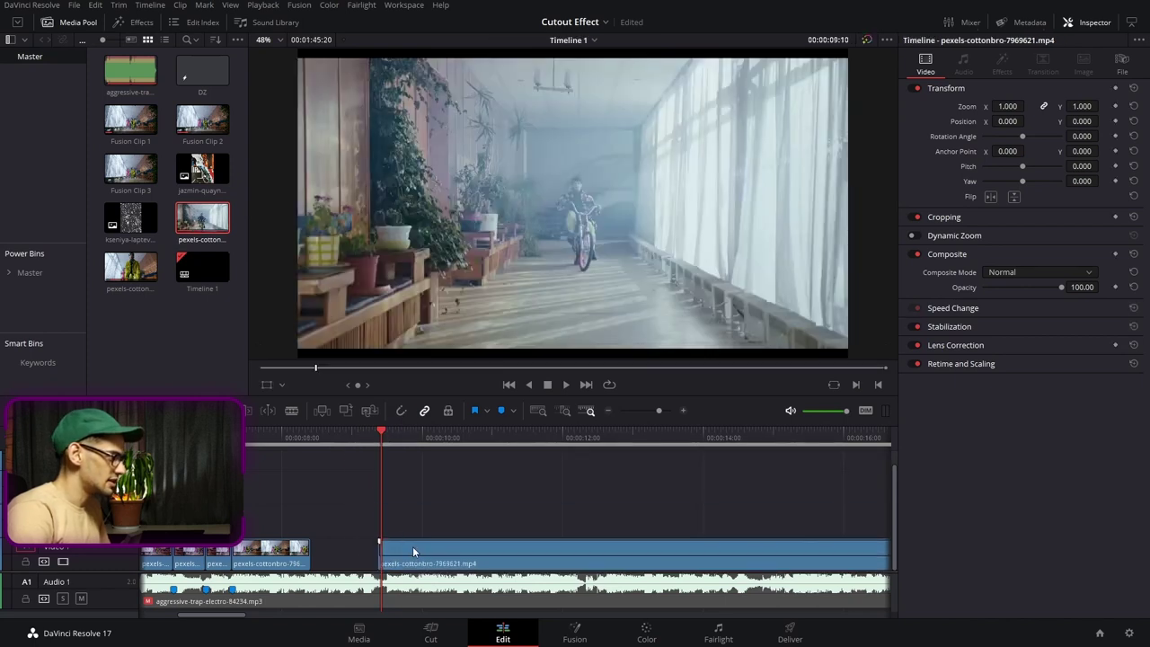
{"action": "left_click_drag", "start_coordinate": [381, 442], "coordinate": [521, 444]}
{"action": "key", "text": "ctrl+b"}
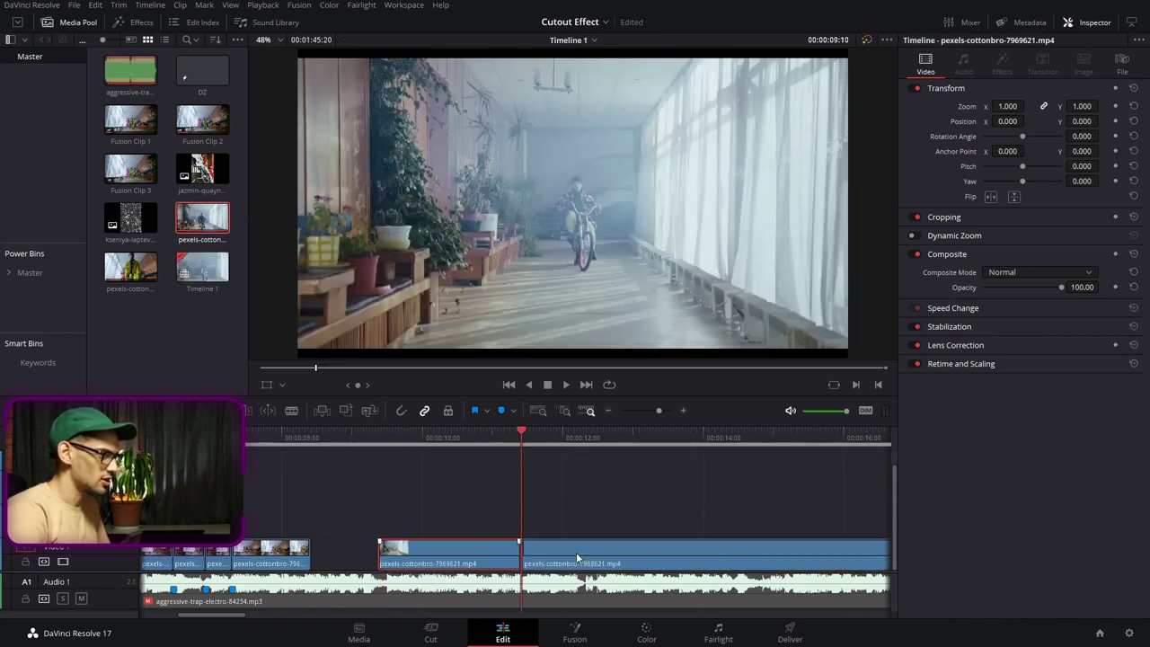
{"action": "left_click", "coordinate": [576, 552]}
{"action": "key", "text": "Delete"}
Step: Stack two copies of pexels-cottonbro-7969937.mp4 after the first clip, freezing the upper one at 00:00:11:16 and placing the lower one on Video 1
{"action": "left_click_drag", "start_coordinate": [130, 266], "coordinate": [620, 481]}
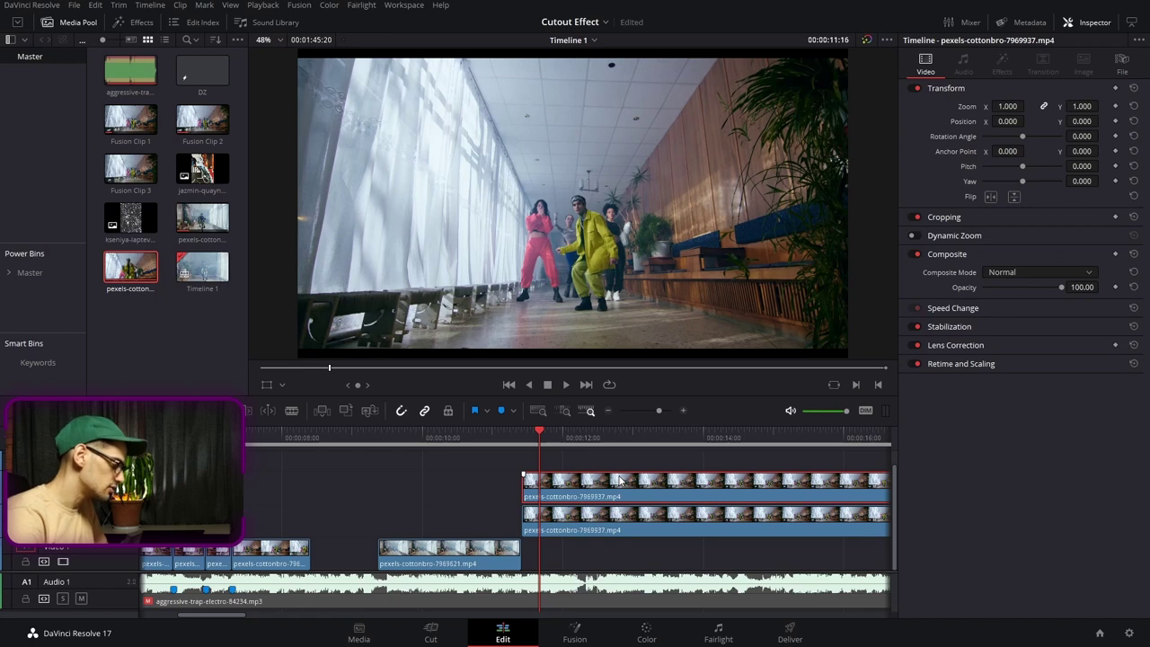
{"action": "key", "text": "shift+r"}
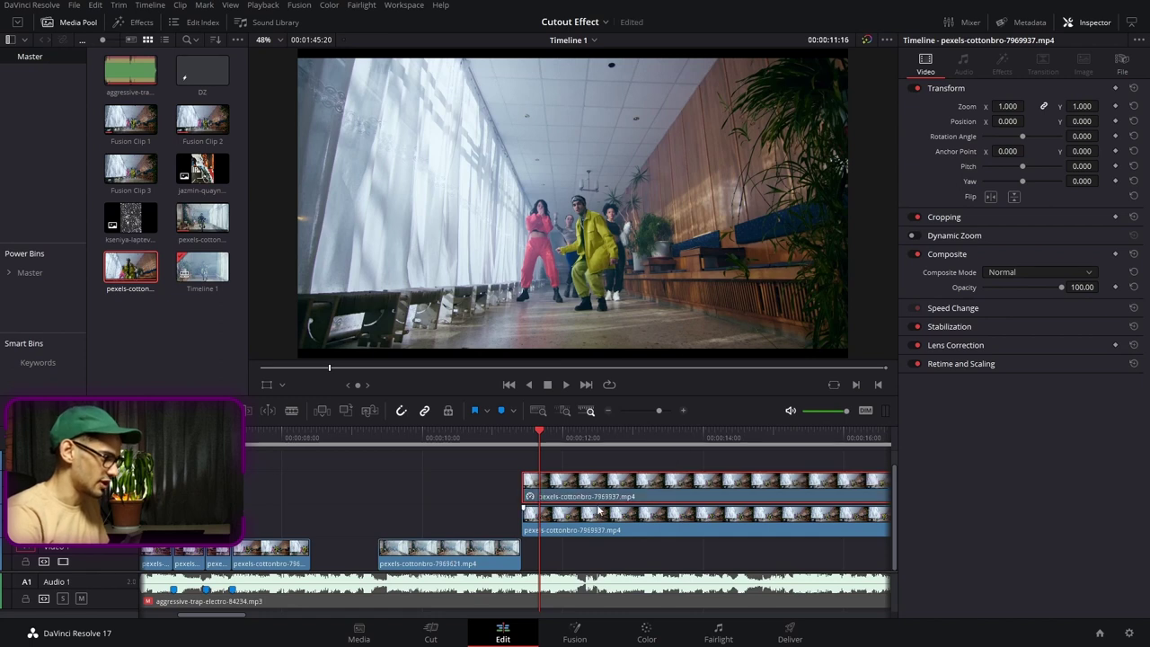
{"action": "left_click_drag", "start_coordinate": [602, 522], "coordinate": [624, 556]}
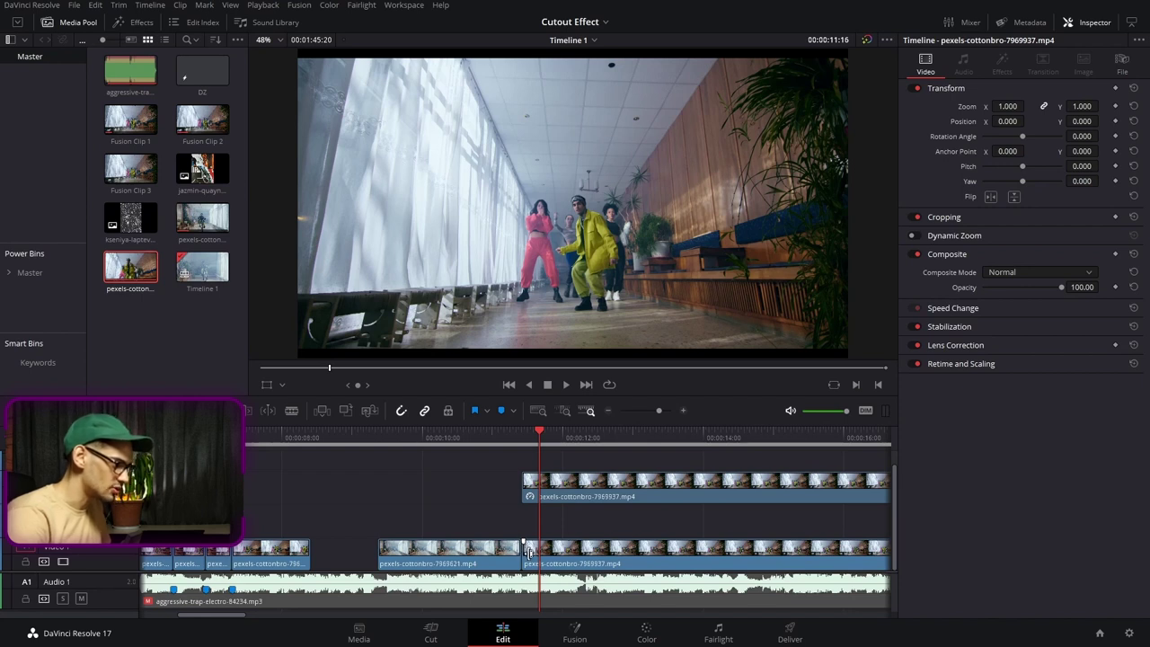
Step: Add a clip marker at 00:00:11:16 to the moving pexels-cottonbro-7969937.mp4 clip on Video 1
{"action": "left_click", "coordinate": [556, 497]}
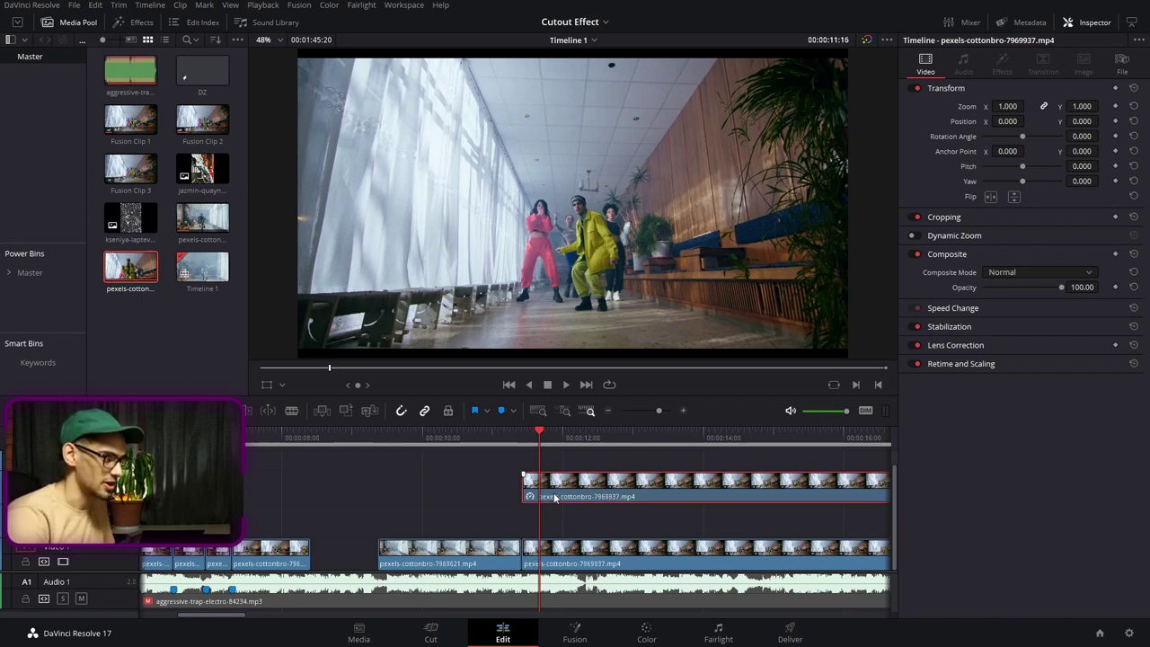
{"action": "left_click", "coordinate": [567, 550]}
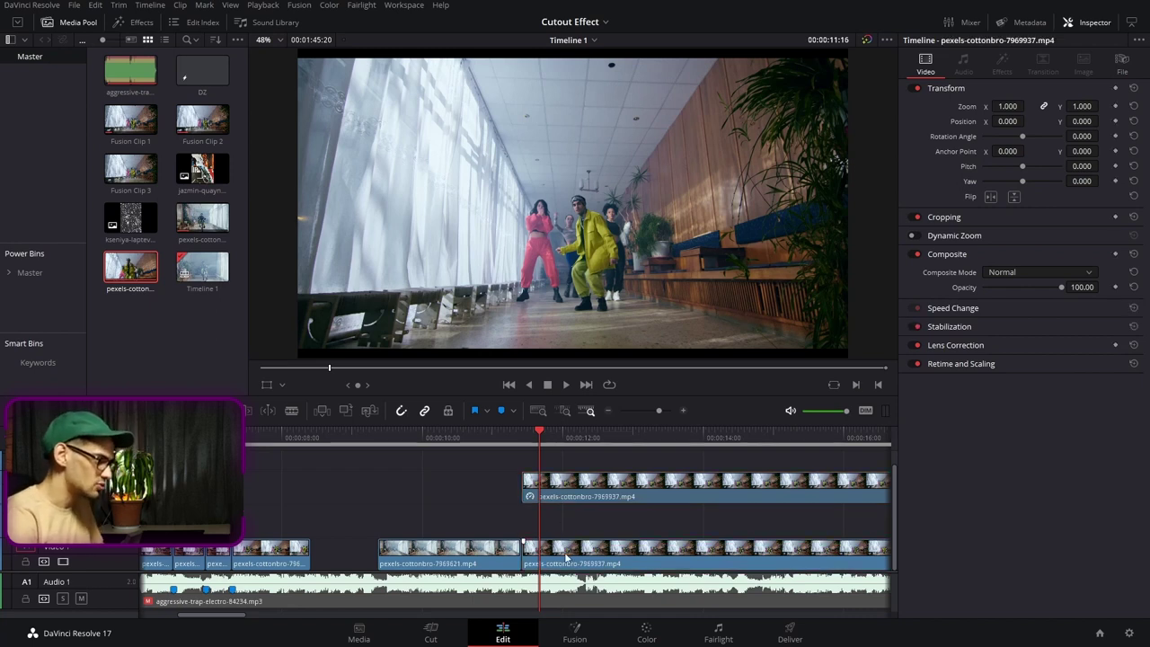
{"action": "key", "text": "m"}
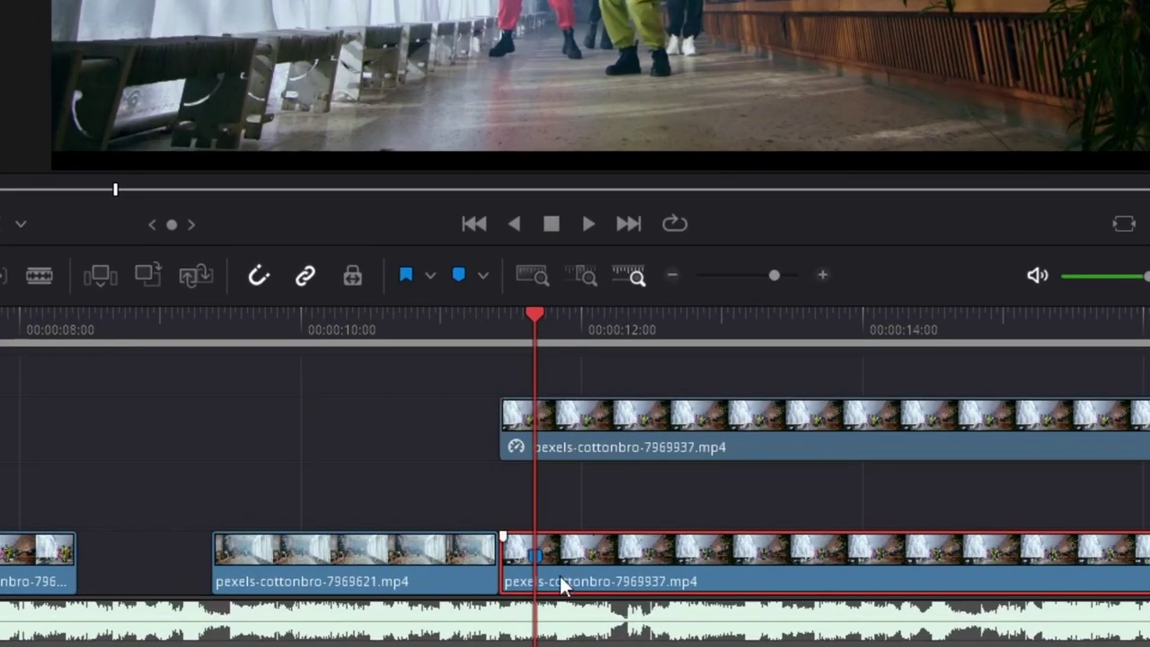
Step: Move the freeze-frame clip to Video 2, starting about one second before the marker, and trim its end at the marker
{"action": "left_click", "coordinate": [627, 443]}
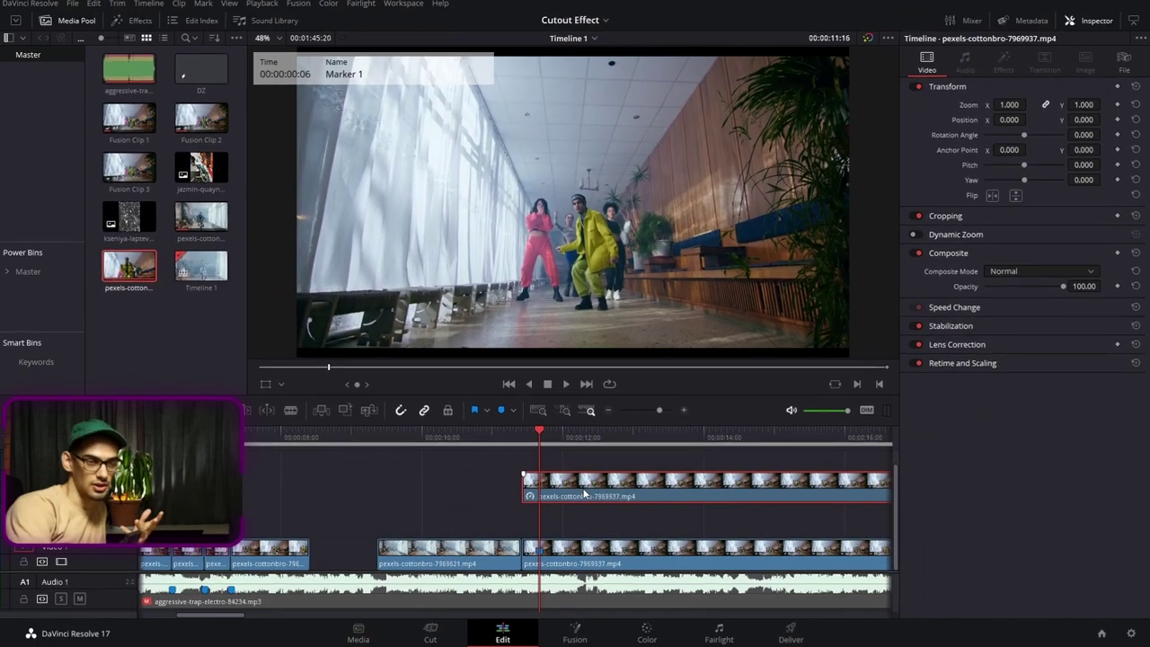
{"action": "left_click_drag", "start_coordinate": [584, 494], "coordinate": [558, 517]}
{"action": "key", "text": "ctrl+b"}
{"action": "left_click", "coordinate": [558, 516]}
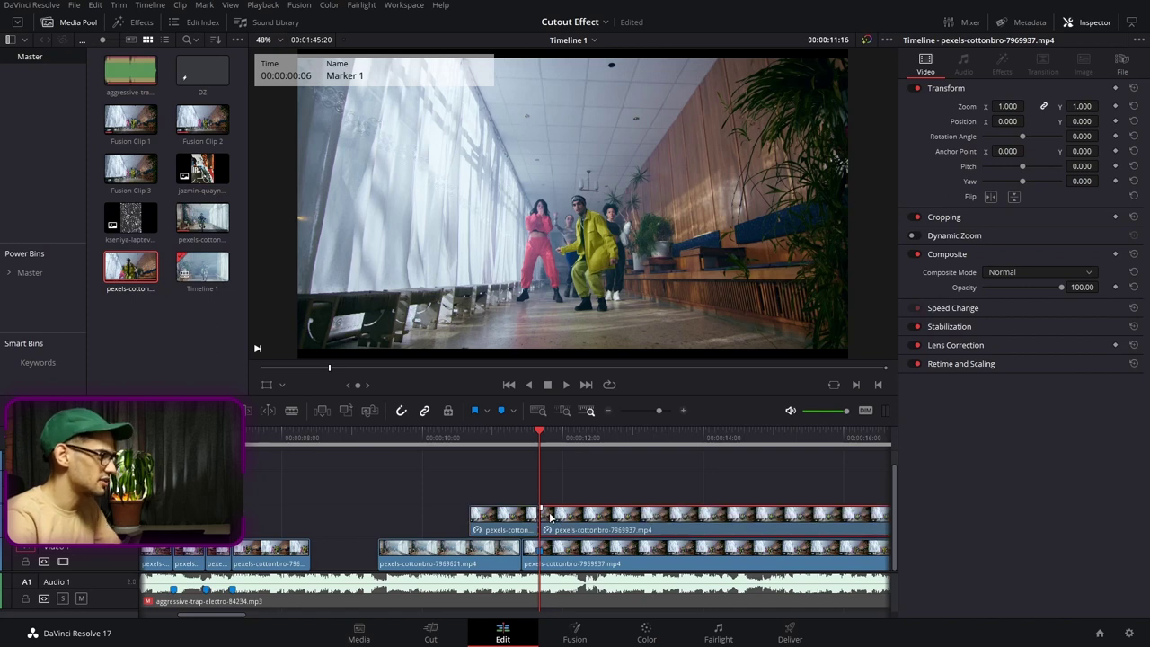
{"action": "key", "text": "BackSpace"}
Step: Park the playhead at 00:00:10:21 and convert the short freeze-frame clip on Video 2 into a new Fusion clip
{"action": "left_click", "coordinate": [495, 444]}
{"action": "mouse_move", "coordinate": [495, 449]}
{"action": "left_mouse_down"}
{"action": "mouse_move", "coordinate": [467, 450]}
{"action": "mouse_move", "coordinate": [499, 446]}
{"action": "mouse_move", "coordinate": [483, 448]}
{"action": "left_mouse_up"}
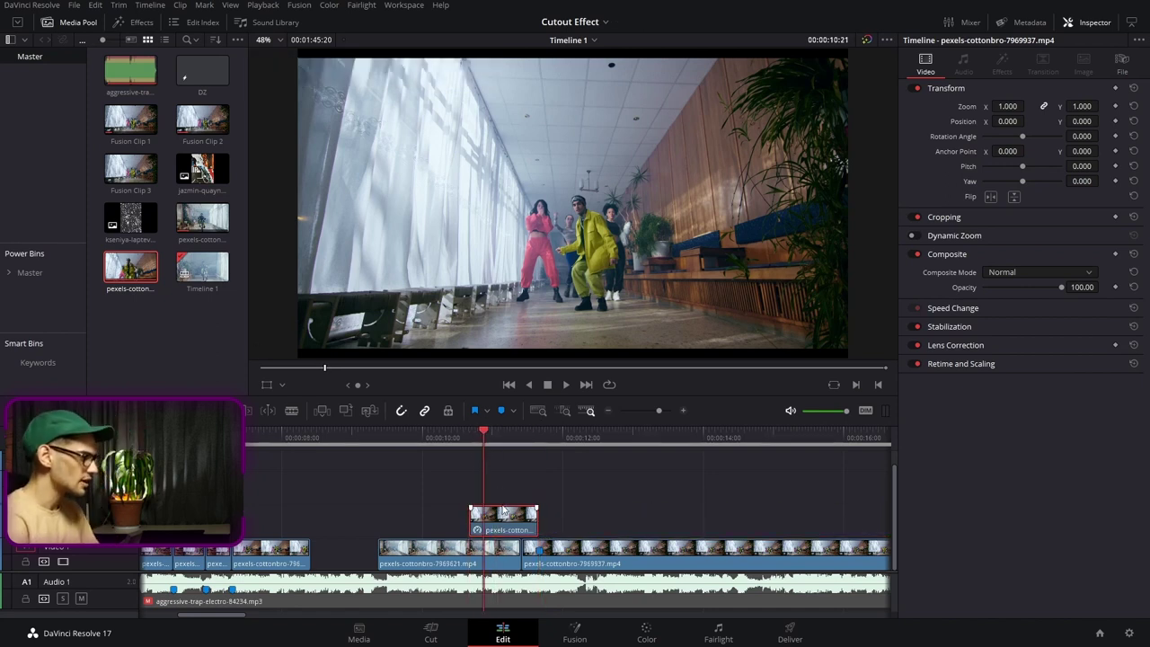
{"action": "right_click", "coordinate": [508, 519]}
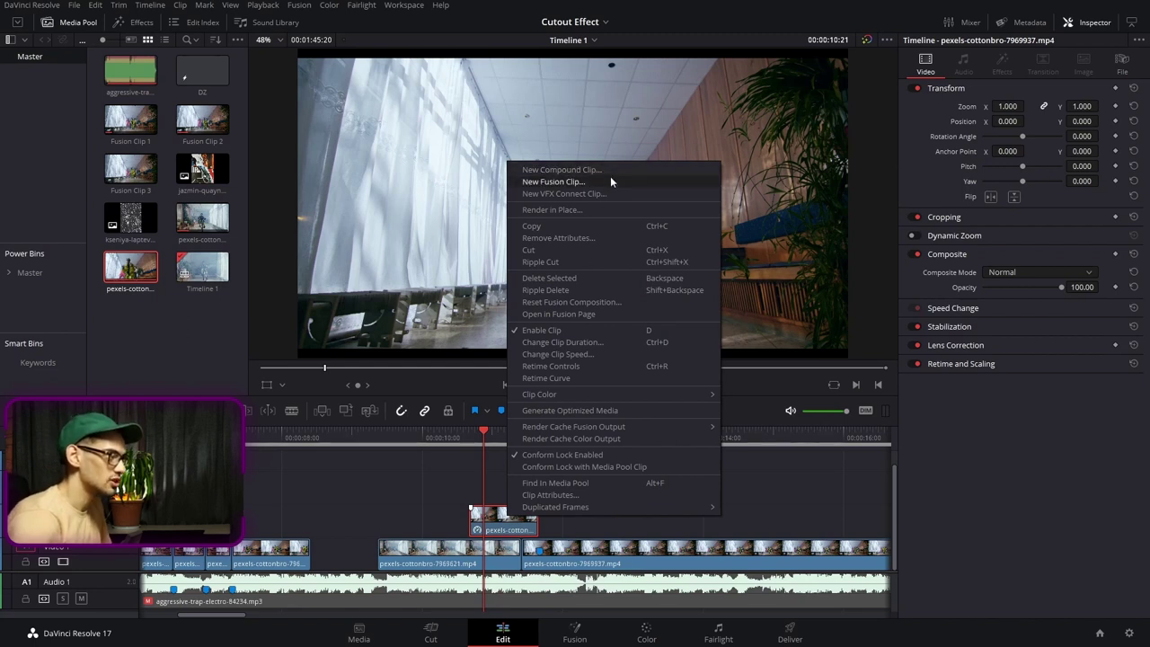
{"action": "left_click", "coordinate": [554, 182]}
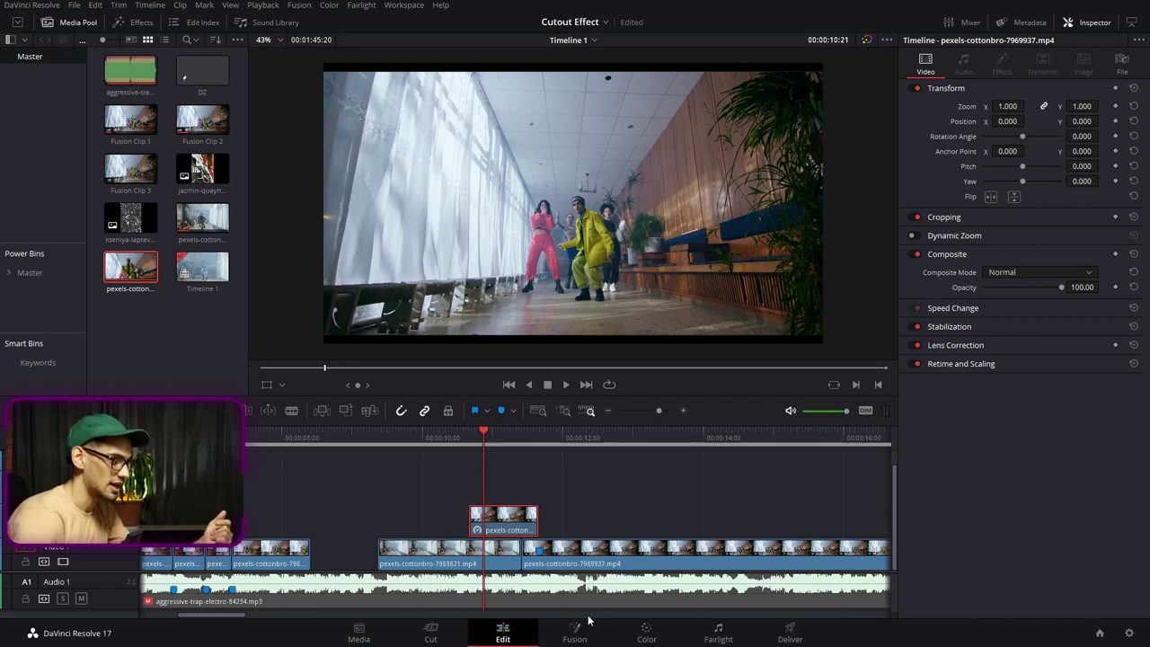
Step: Open the new Fusion clip on the Fusion page and turn off High Quality for playback
{"action": "right_click", "coordinate": [510, 523]}
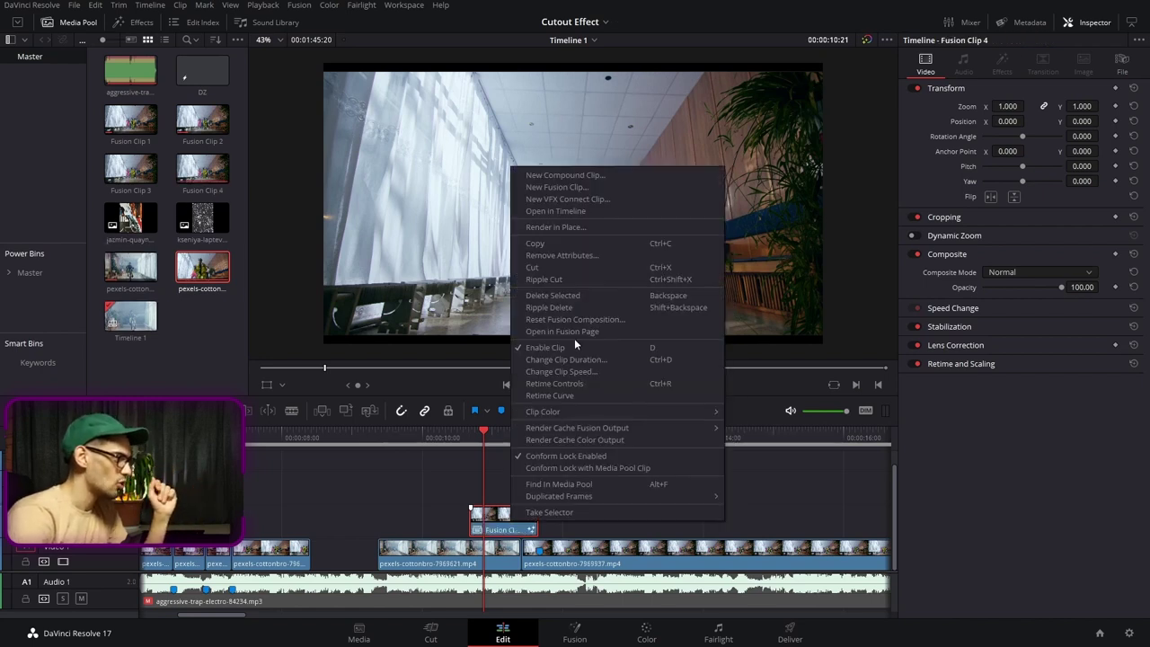
{"action": "left_click", "coordinate": [577, 334]}
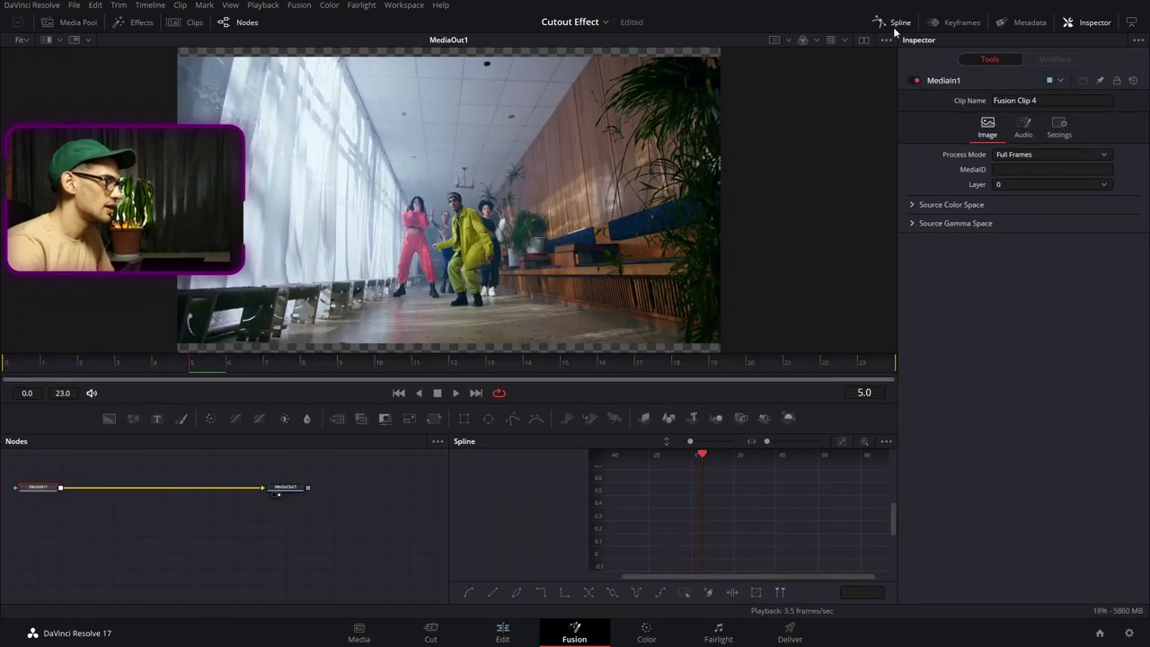
{"action": "right_click", "coordinate": [359, 397]}
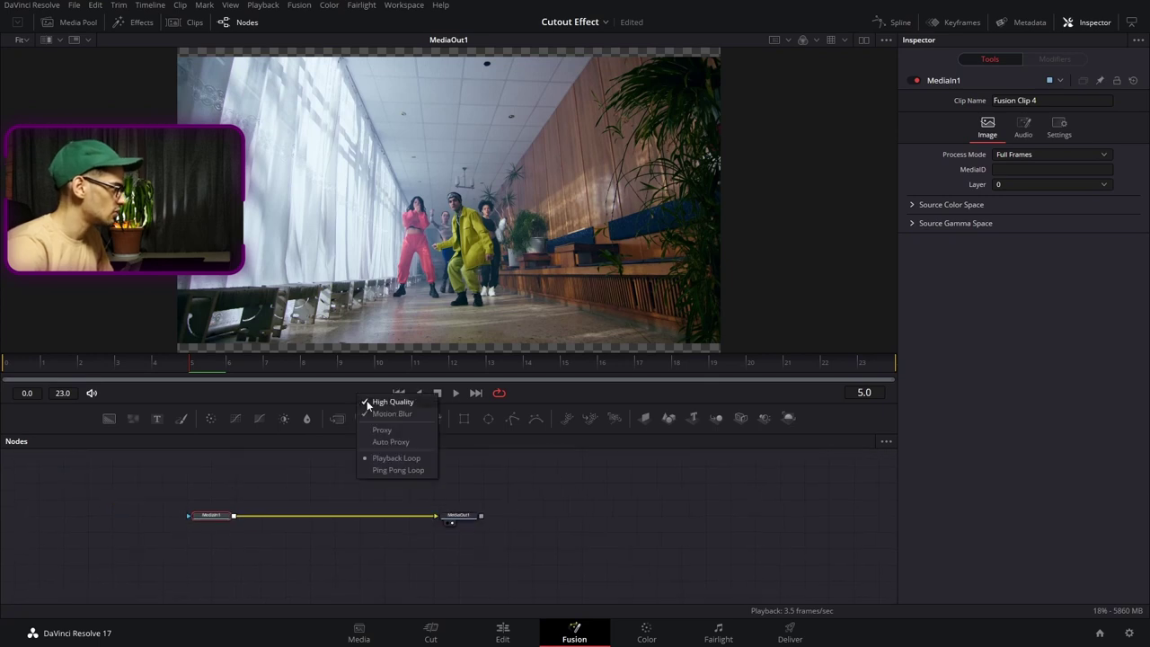
{"action": "left_click", "coordinate": [382, 406]}
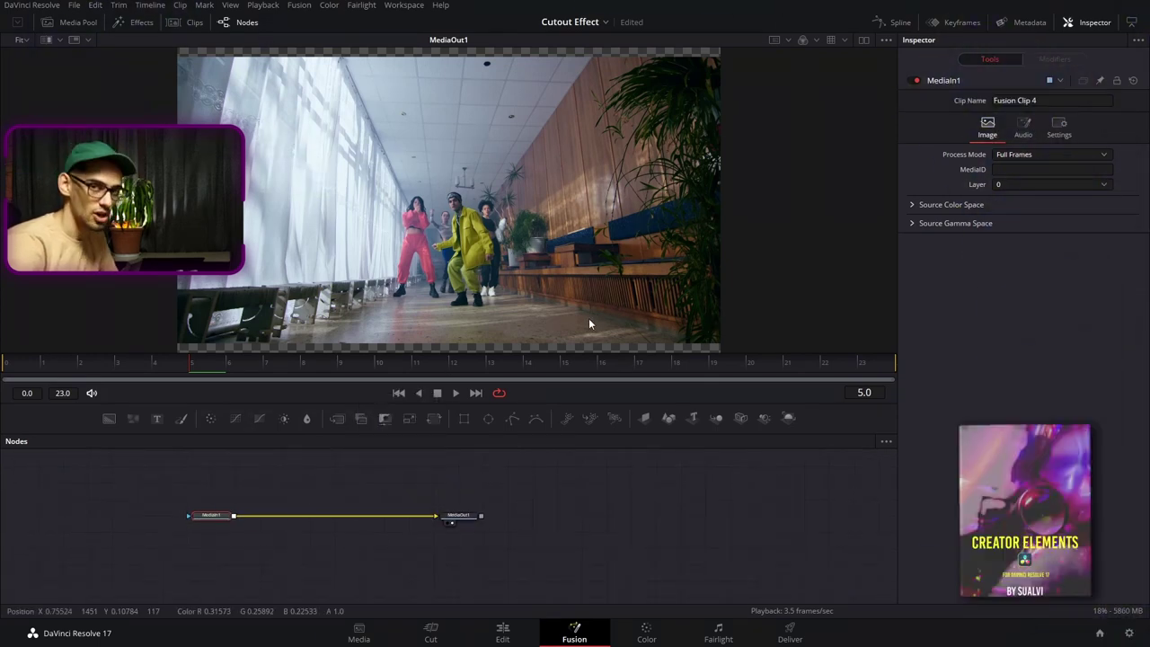
Step: Add the torn-poster Unsplash image from the media pool and merge it over MediaIn1 ahead of MediaOut1
{"action": "scroll", "coordinate": [678, 237], "scroll_direction": "down", "scroll_amount": 2}
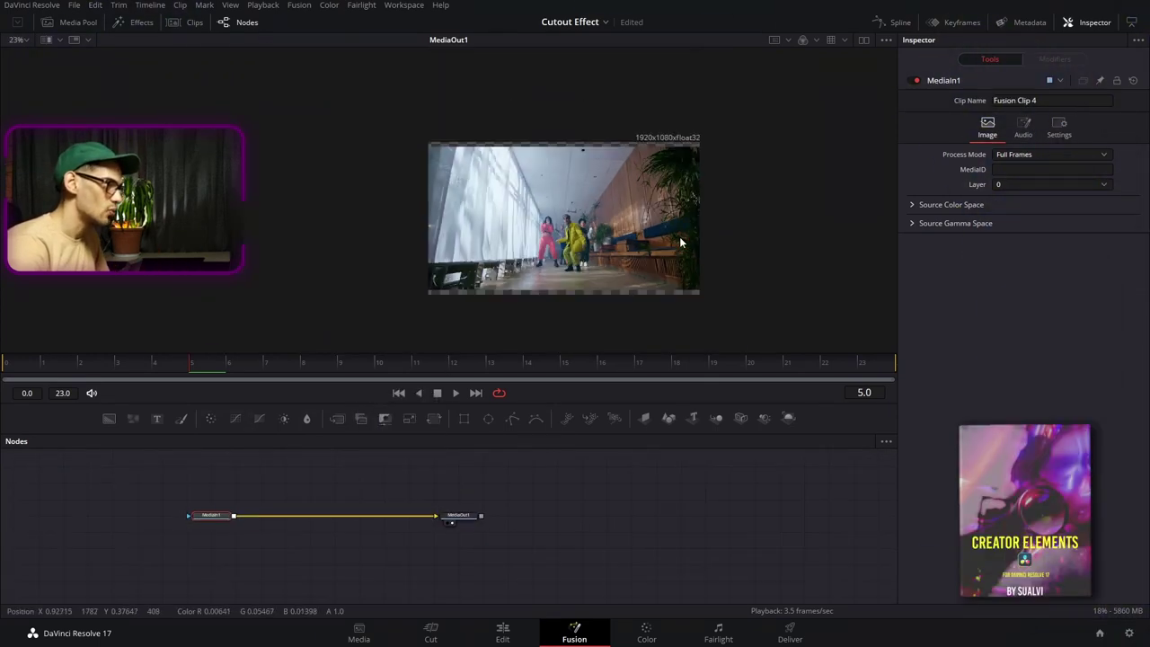
{"action": "scroll", "coordinate": [665, 234], "scroll_direction": "up", "scroll_amount": 1}
{"action": "left_click", "coordinate": [70, 22]}
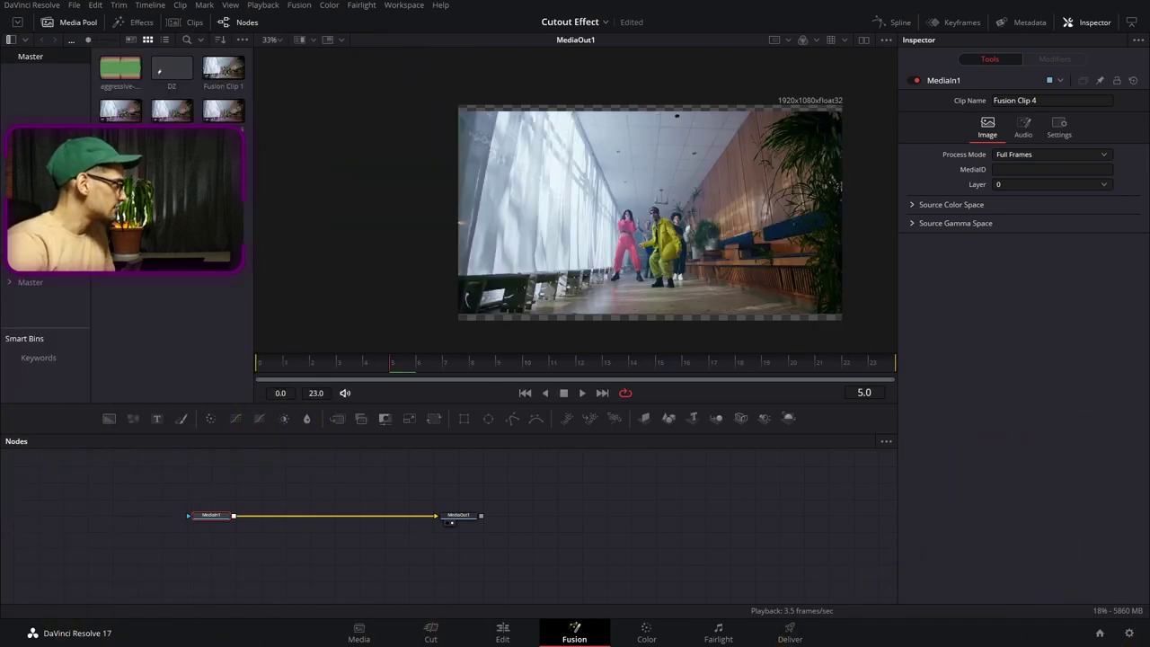
{"action": "left_click_drag", "start_coordinate": [172, 153], "coordinate": [325, 528]}
{"action": "left_click", "coordinate": [293, 536]}
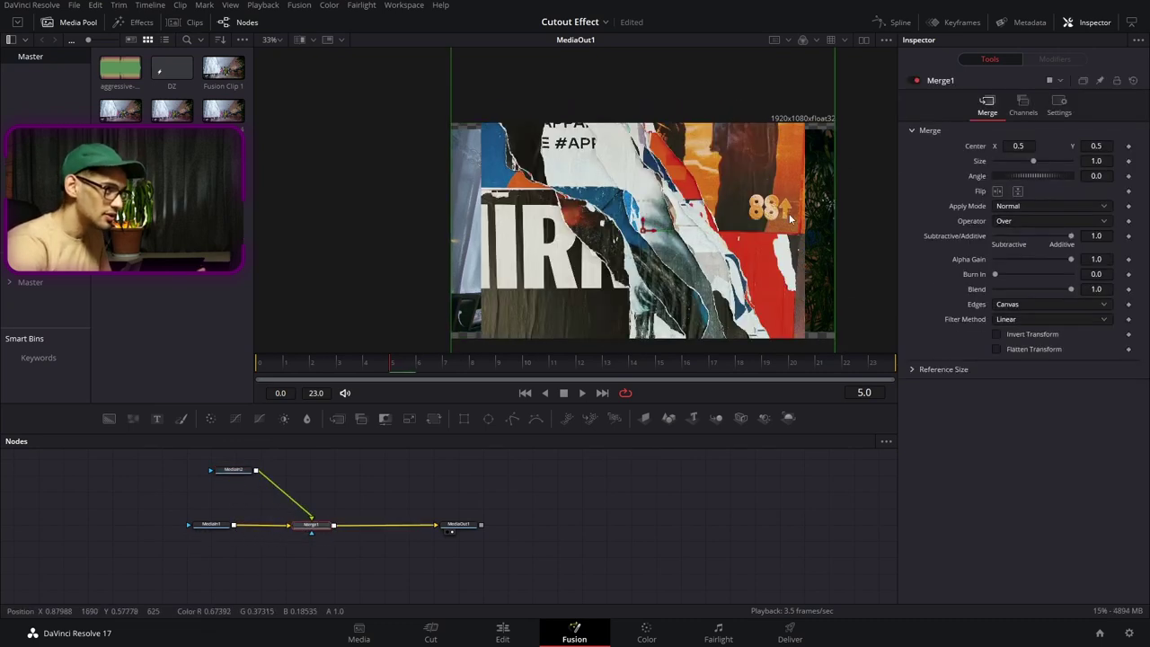
Step: Insert a Transform node after the poster image's MediaIn2 and set its Size to 0.588
{"action": "left_click", "coordinate": [230, 469]}
{"action": "mouse_move", "coordinate": [120, 160]}
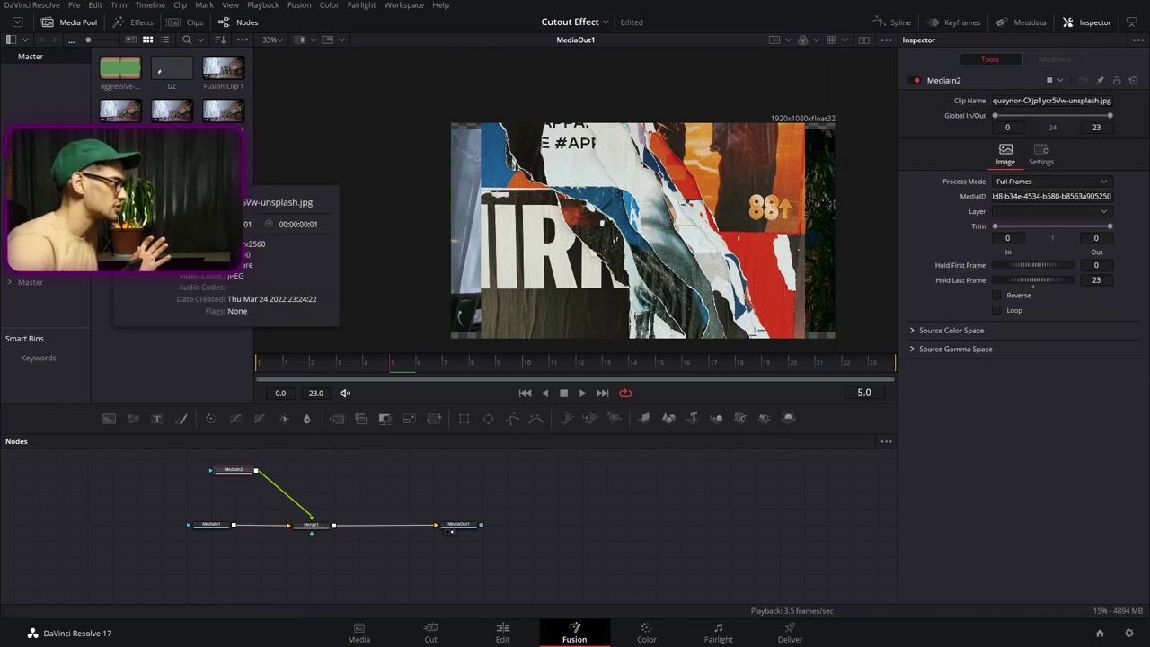
{"action": "key", "text": "shift+space"}
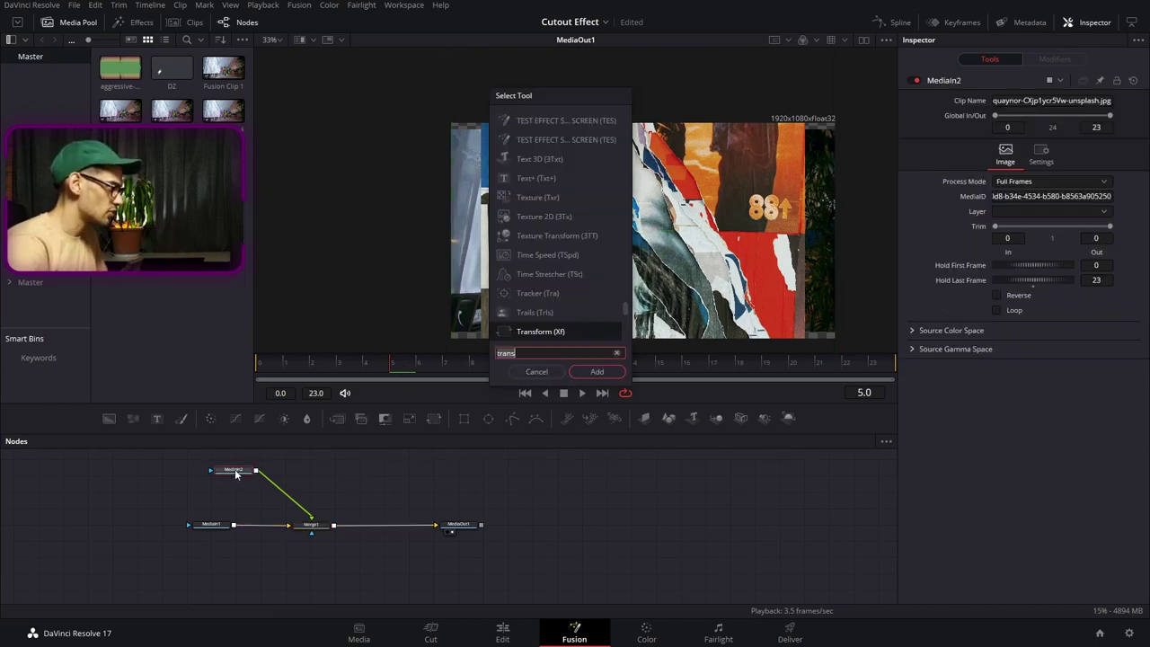
{"action": "type", "text": "tran"}
{"action": "key", "text": "Return"}
{"action": "left_click_drag", "start_coordinate": [1095, 189], "coordinate": [1127, 190]}
{"action": "type", "text": "0.588"}
{"action": "key", "text": "Return"}
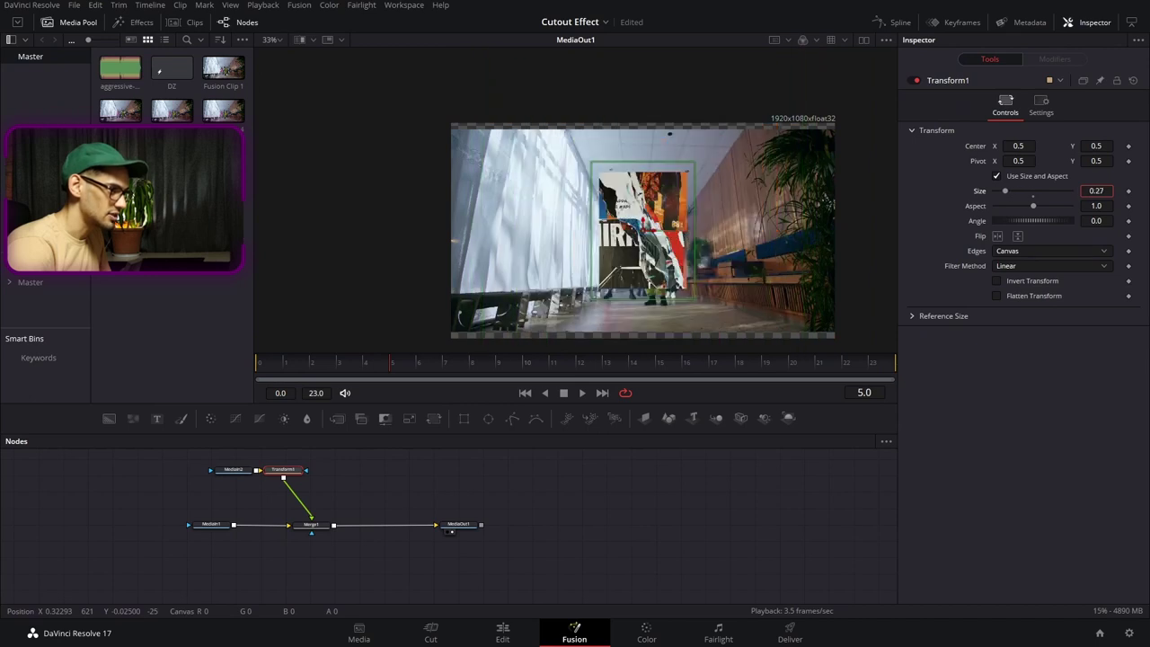
Step: Show MediaIn1 in the viewer and add an inverted Polygon mask to it
{"action": "left_click", "coordinate": [212, 525]}
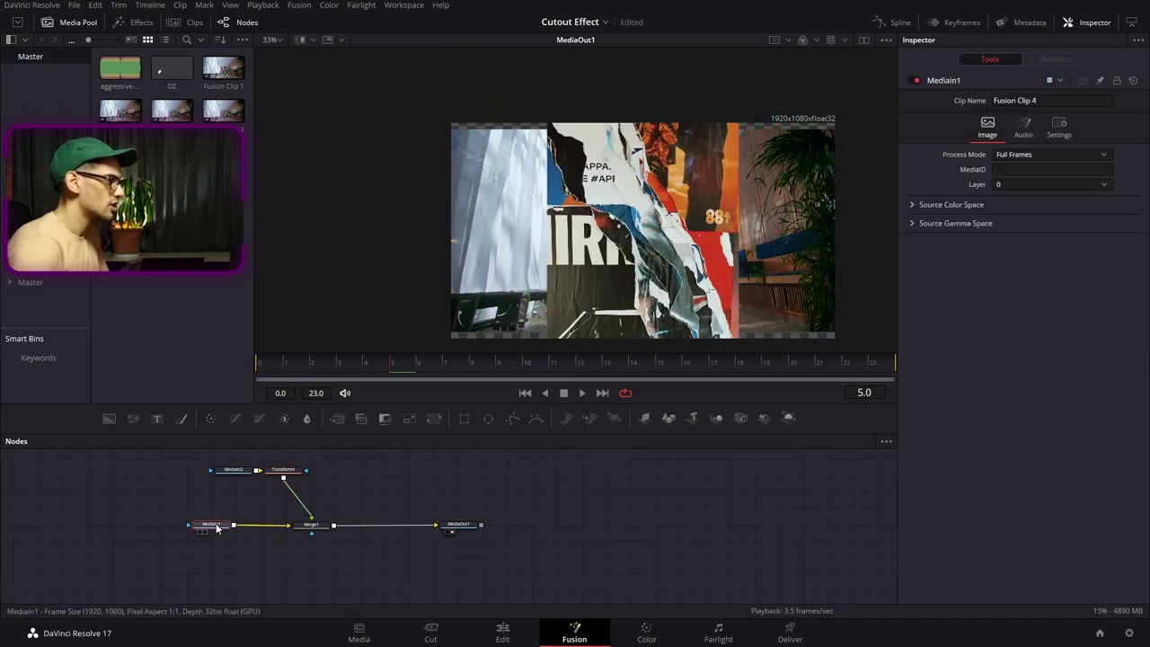
{"action": "key", "text": "1"}
{"action": "scroll", "coordinate": [718, 296], "scroll_direction": "up", "scroll_amount": 3}
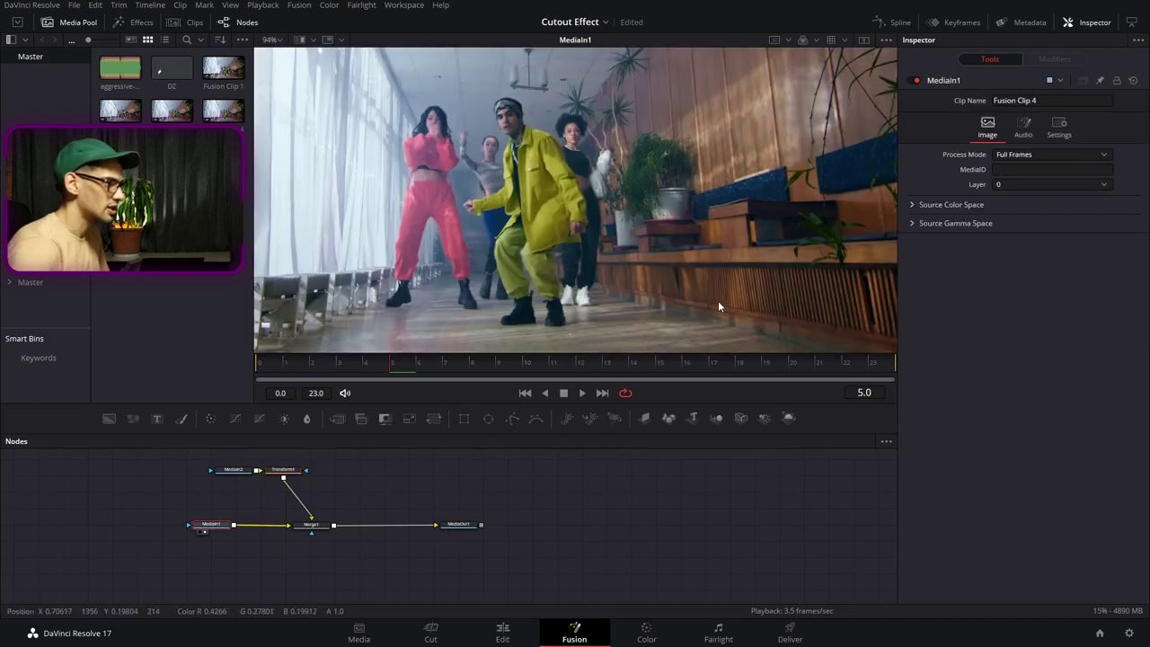
{"action": "left_click", "coordinate": [512, 419]}
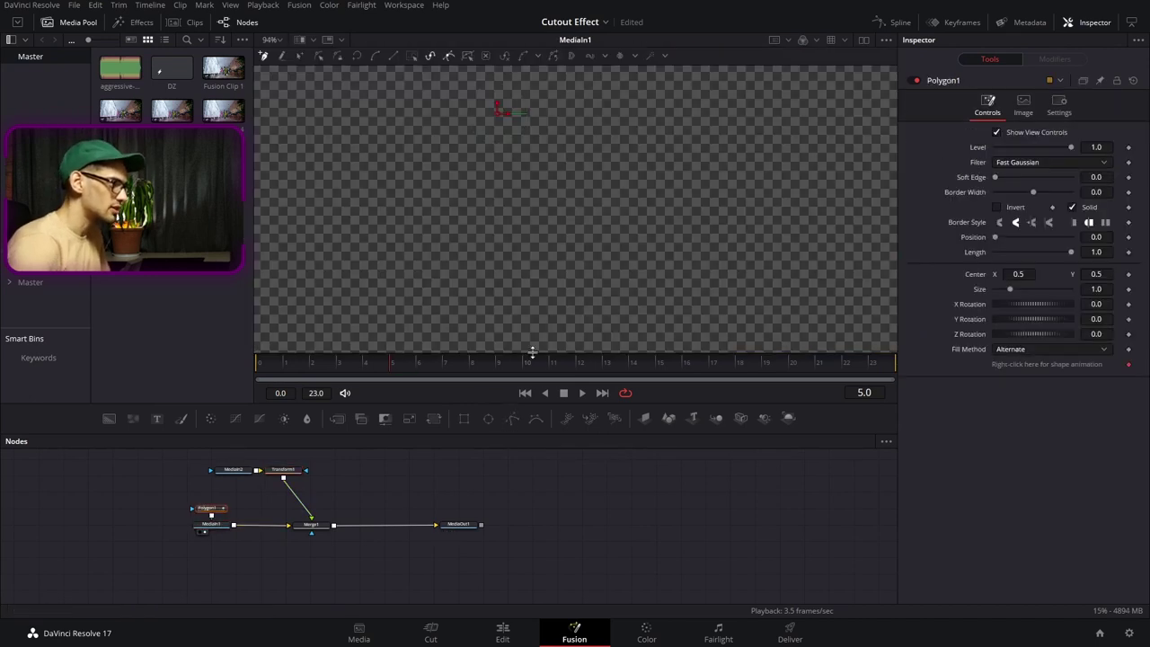
{"action": "left_click", "coordinate": [1013, 214]}
Step: Trace a rough, angular closed outline around the dancer in the yellow jacket, leaving a loose margin of background around him
{"action": "scroll", "coordinate": [518, 325], "scroll_direction": "up", "scroll_amount": 5}
{"action": "left_click", "coordinate": [564, 270]}
{"action": "left_click", "coordinate": [657, 284]}
{"action": "left_click", "coordinate": [684, 258]}
{"action": "left_click", "coordinate": [651, 204]}
{"action": "left_click", "coordinate": [656, 162]}
{"action": "left_click_drag", "start_coordinate": [648, 150], "coordinate": [705, 300]}
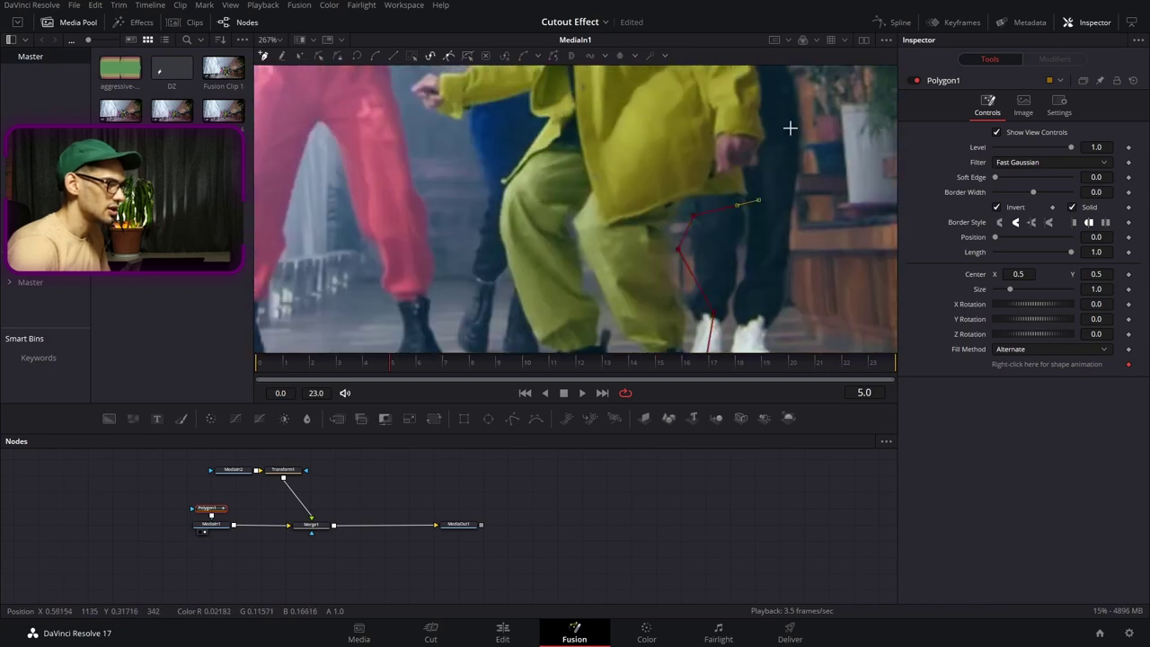
{"action": "scroll", "coordinate": [795, 196], "scroll_direction": "up", "scroll_amount": 5}
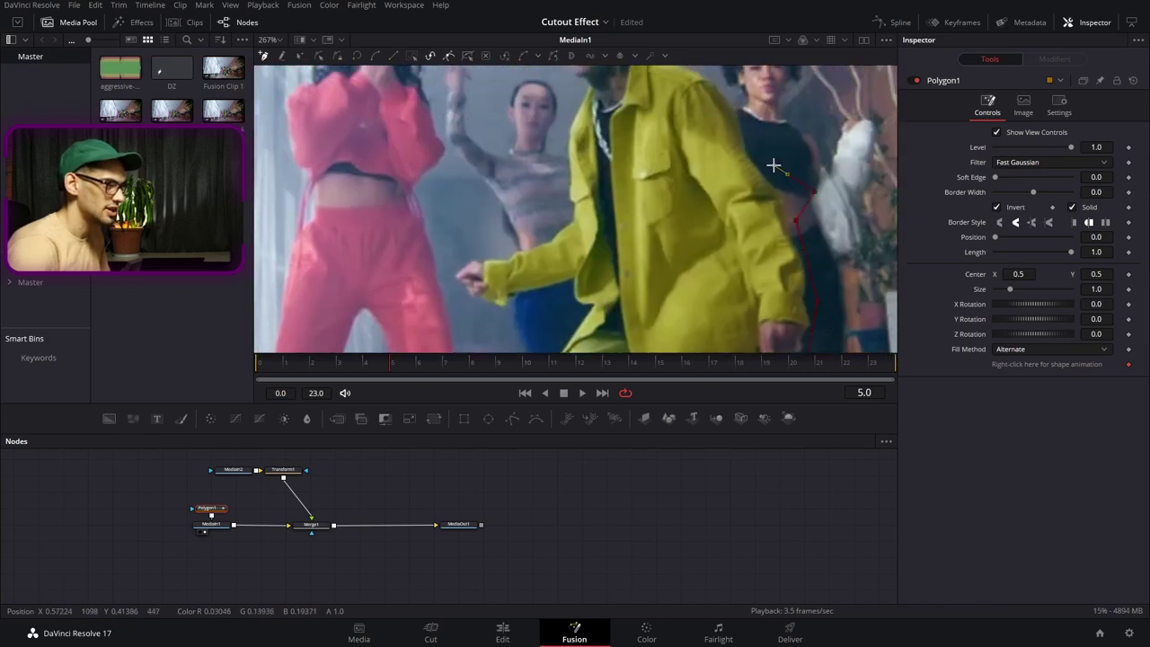
{"action": "scroll", "coordinate": [737, 212], "scroll_direction": "up", "scroll_amount": 4}
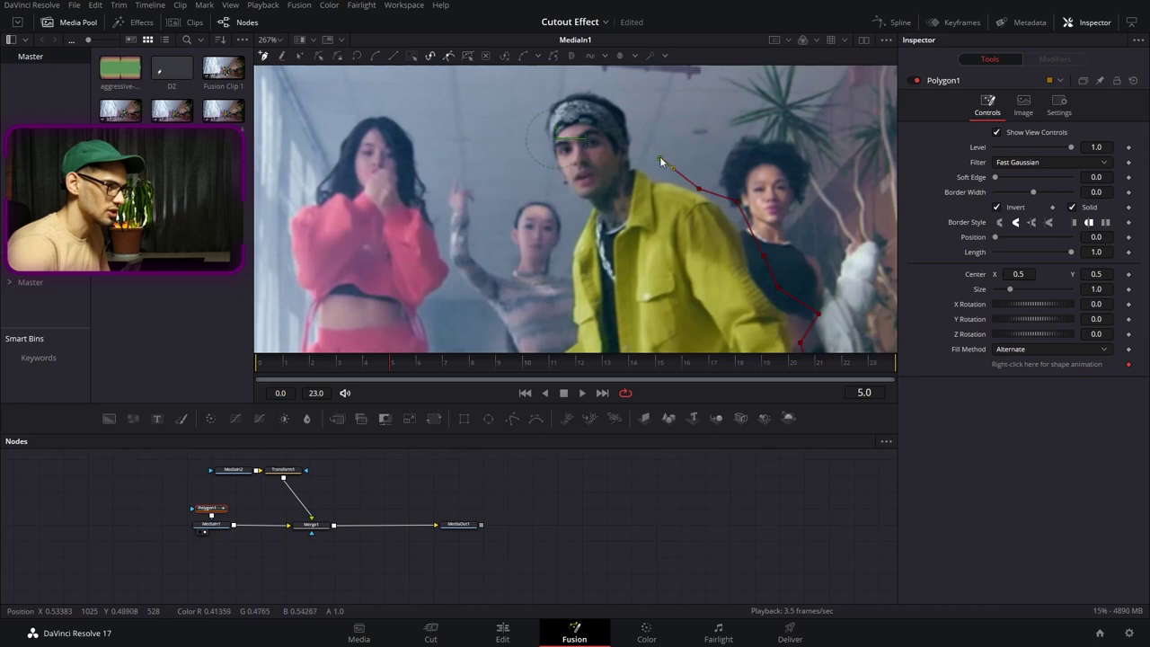
{"action": "left_click", "coordinate": [614, 315]}
{"action": "scroll", "coordinate": [685, 222], "scroll_direction": "down", "scroll_amount": 6}
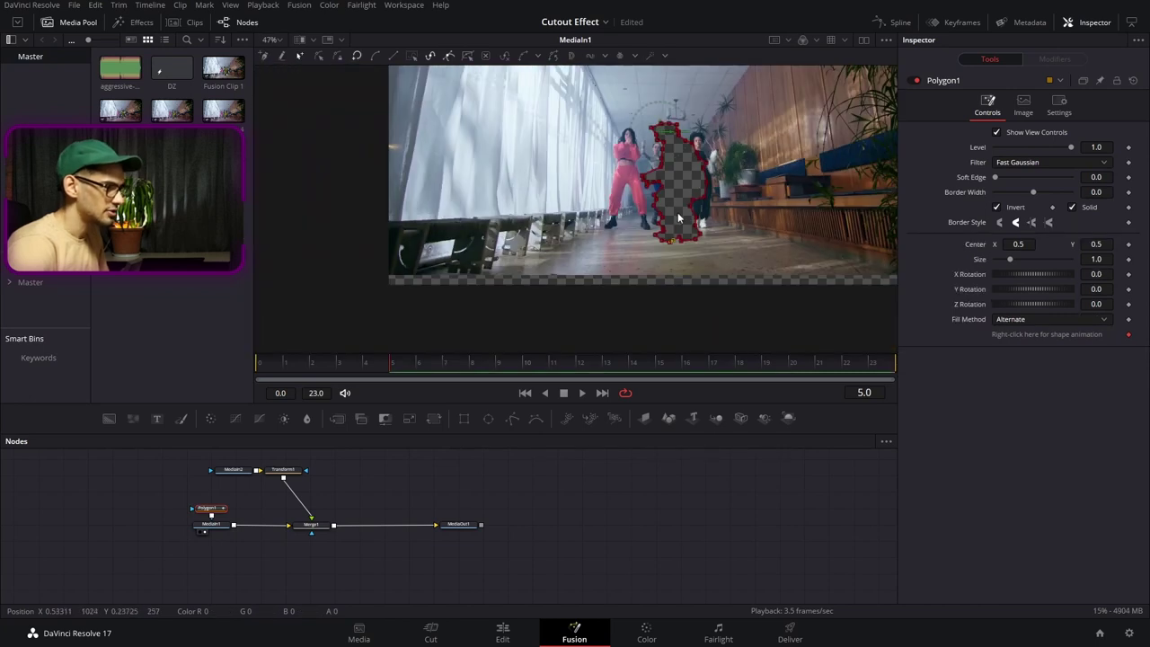
{"action": "scroll", "coordinate": [680, 218], "scroll_direction": "up", "scroll_amount": 2}
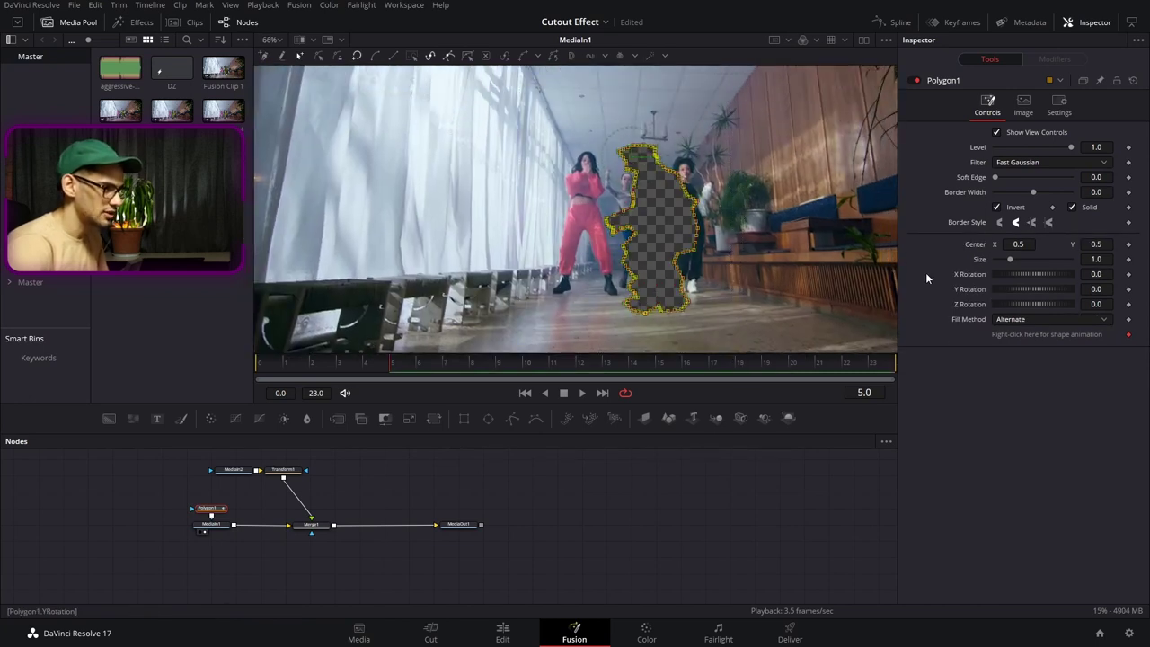
Step: Turn off inversion on the Polygon1 mask to isolate the dancer, and examine the cutout edges up close
{"action": "left_click", "coordinate": [996, 208]}
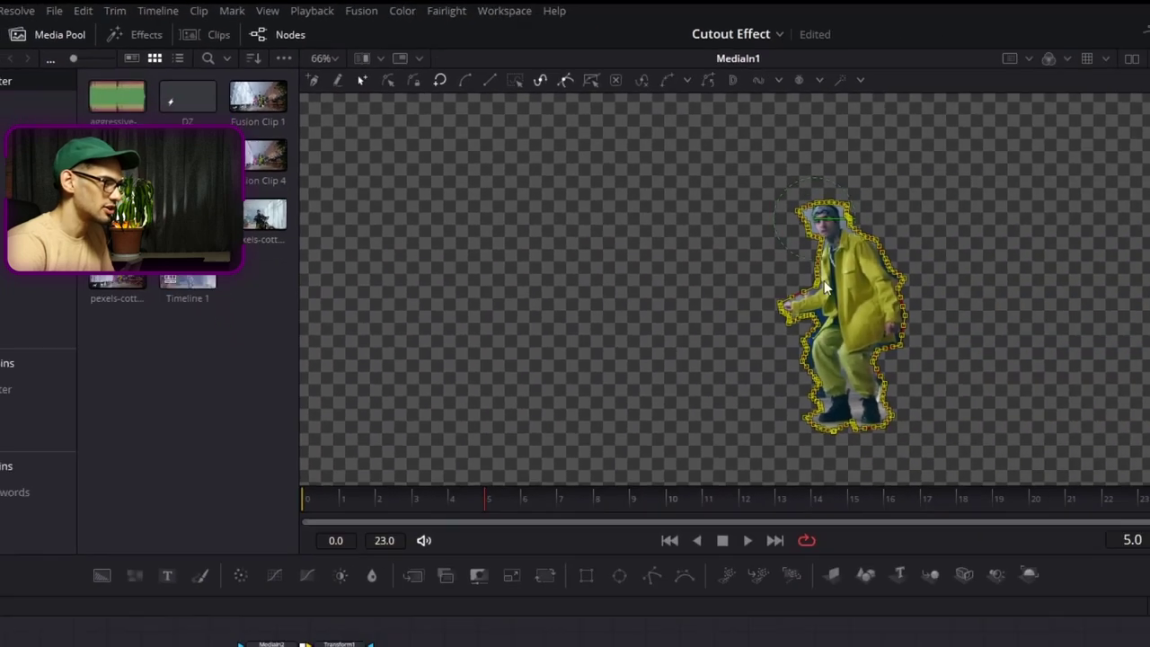
{"action": "scroll", "coordinate": [824, 287], "scroll_direction": "up", "scroll_amount": 6}
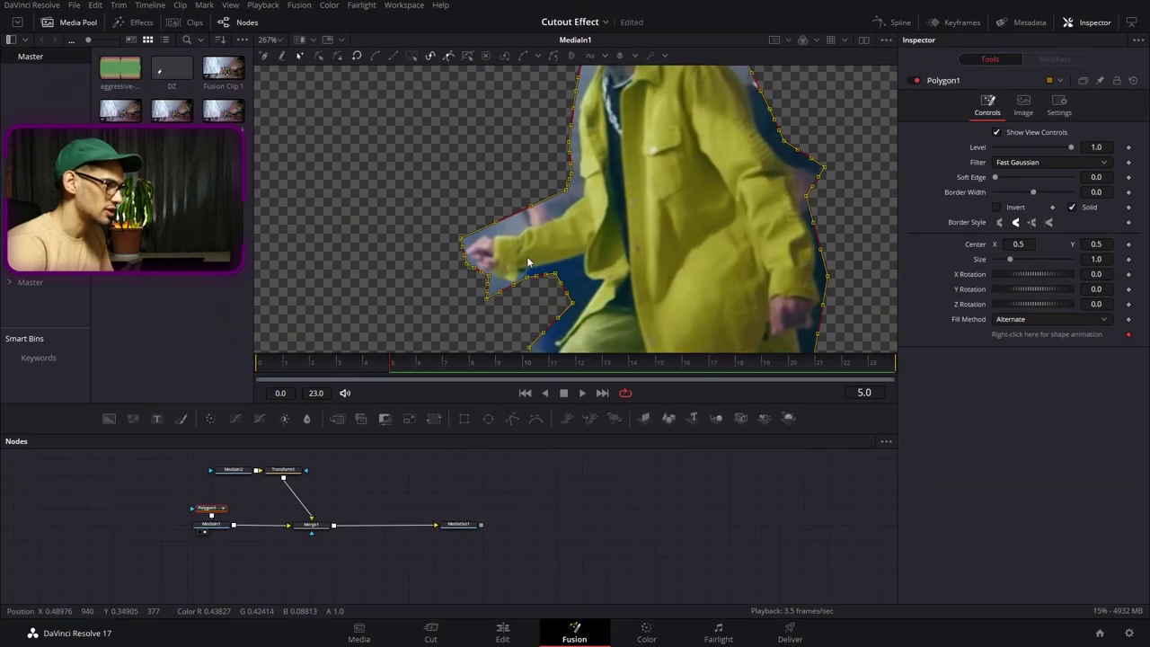
{"action": "scroll", "coordinate": [839, 330], "scroll_direction": "down", "scroll_amount": 2}
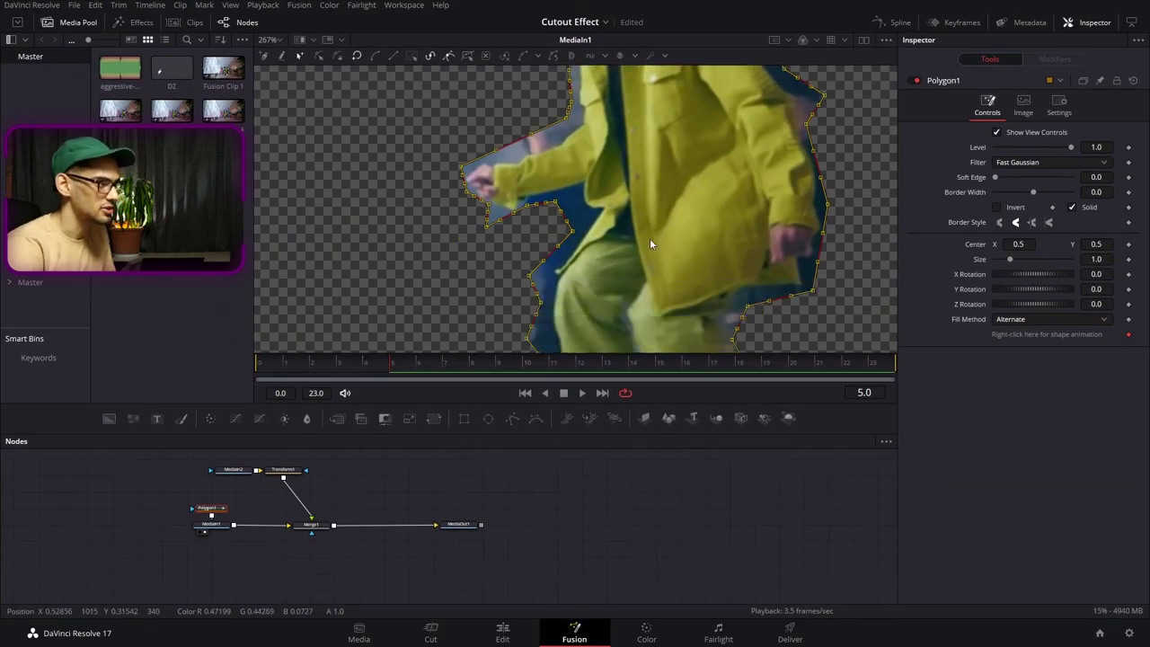
{"action": "scroll", "coordinate": [650, 238], "scroll_direction": "down", "scroll_amount": 4}
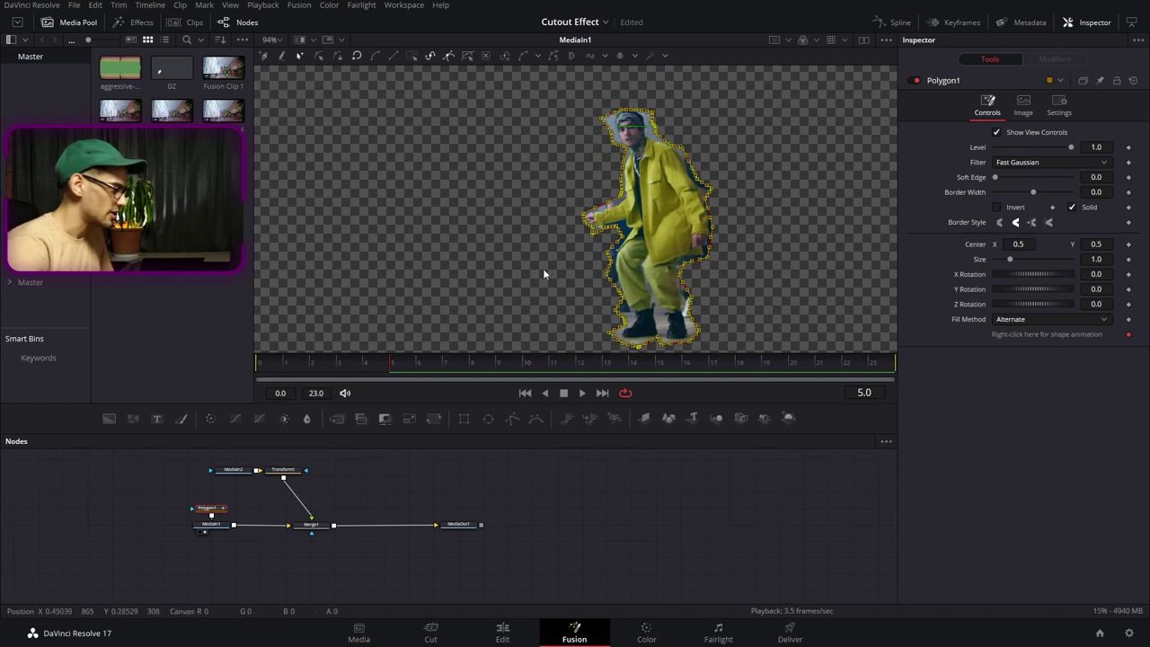
Step: Insert a Sharpen node between Polygon1 and MediaIn1 and space the two mask nodes apart
{"action": "left_click_drag", "start_coordinate": [209, 509], "coordinate": [181, 486]}
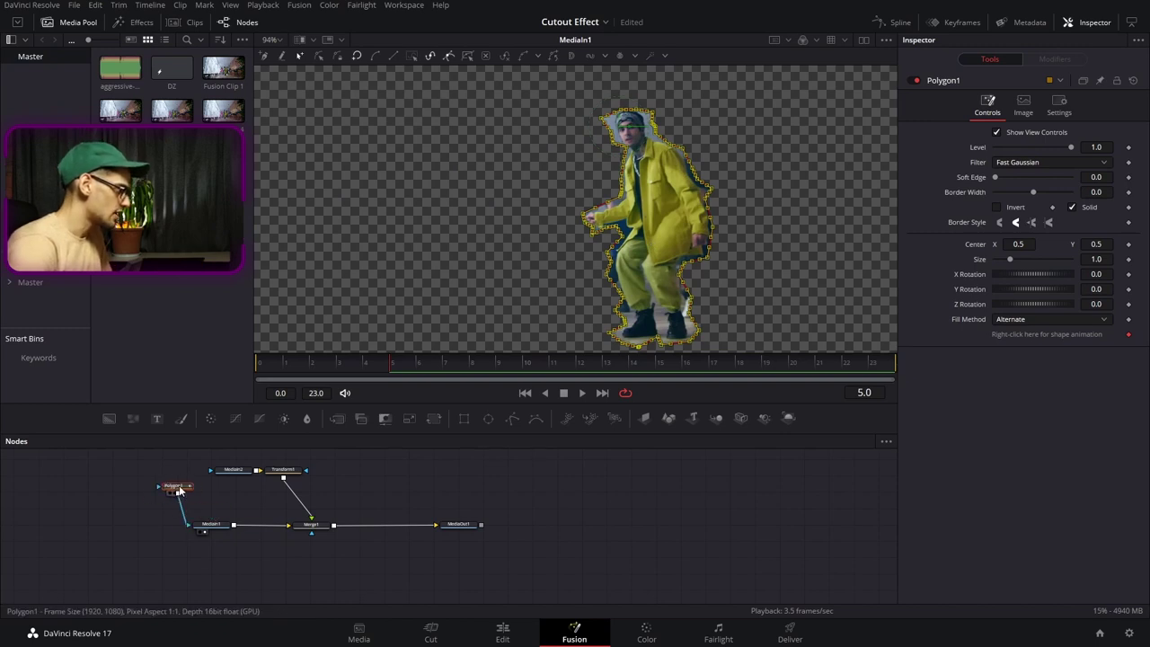
{"action": "key", "text": "shift+space"}
{"action": "type", "text": "trans"}
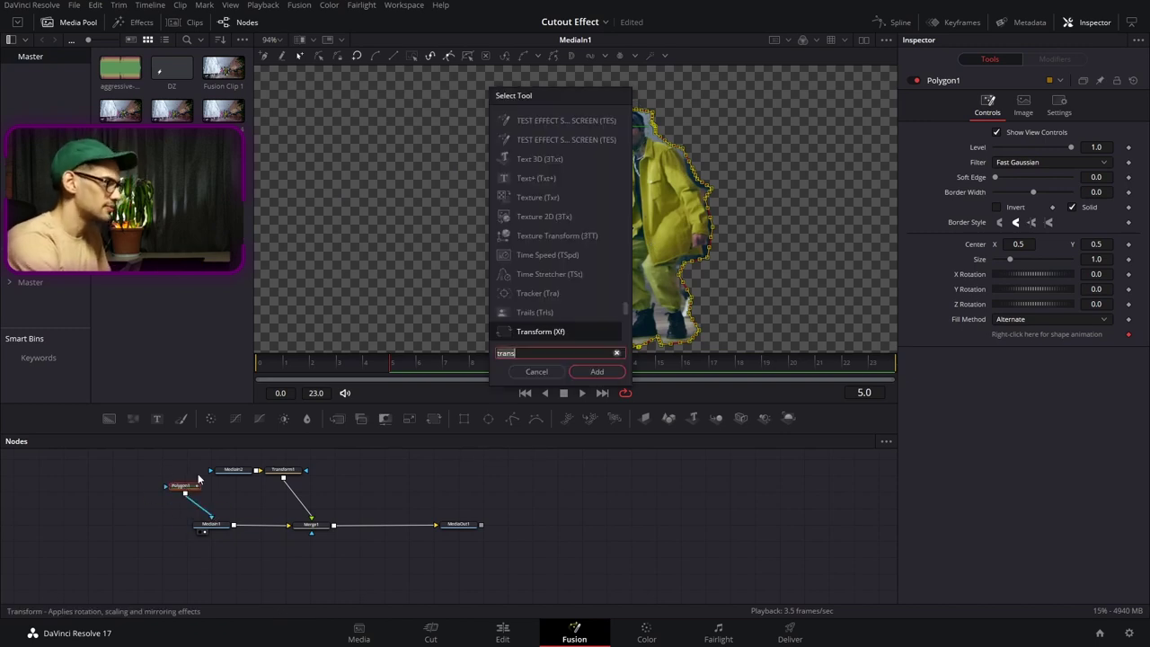
{"action": "key", "text": "BackSpace"}
{"action": "key", "text": "BackSpace"}
{"action": "key", "text": "BackSpace"}
{"action": "key", "text": "BackSpace"}
{"action": "key", "text": "BackSpace"}
{"action": "type", "text": "sharp"}
{"action": "key", "text": "Return"}
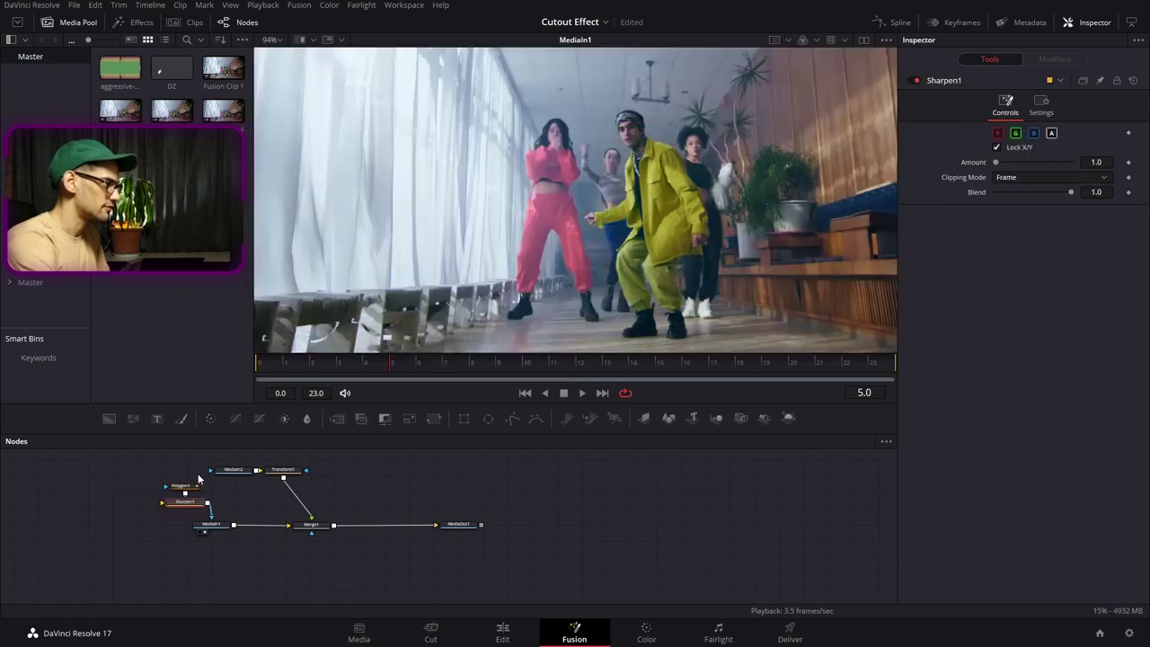
{"action": "left_click_drag", "start_coordinate": [183, 487], "coordinate": [163, 503]}
{"action": "left_click", "coordinate": [184, 502]}
Step: Set the Sharpen1 Amount to 23.6 while checking the edge of the cutout
{"action": "scroll", "coordinate": [629, 269], "scroll_direction": "up", "scroll_amount": 5}
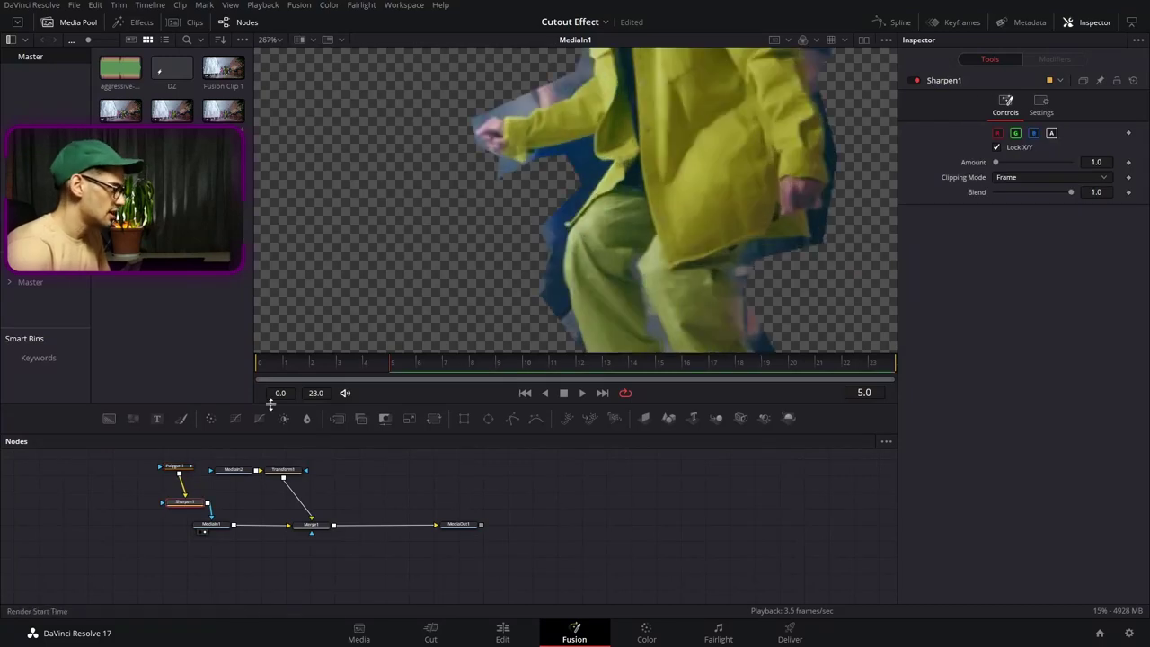
{"action": "left_click_drag", "start_coordinate": [1001, 161], "coordinate": [1030, 162]}
{"action": "scroll", "coordinate": [891, 227], "scroll_direction": "up", "scroll_amount": 5}
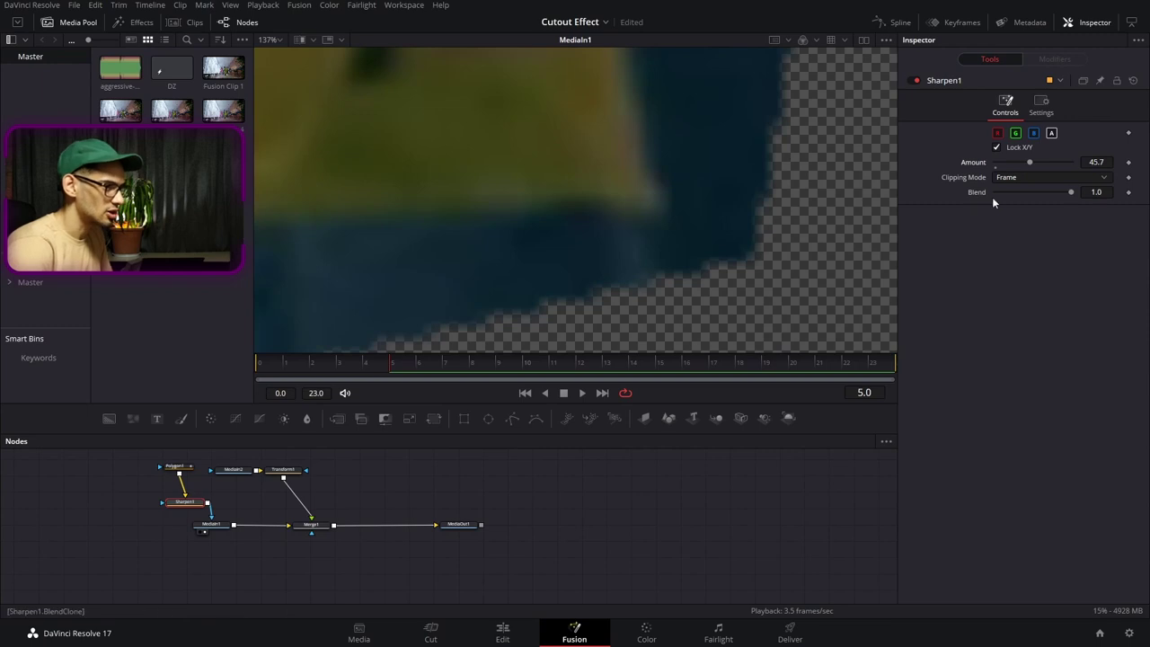
{"action": "left_click_drag", "start_coordinate": [1068, 163], "coordinate": [1018, 177]}
{"action": "scroll", "coordinate": [633, 258], "scroll_direction": "down", "scroll_amount": 5}
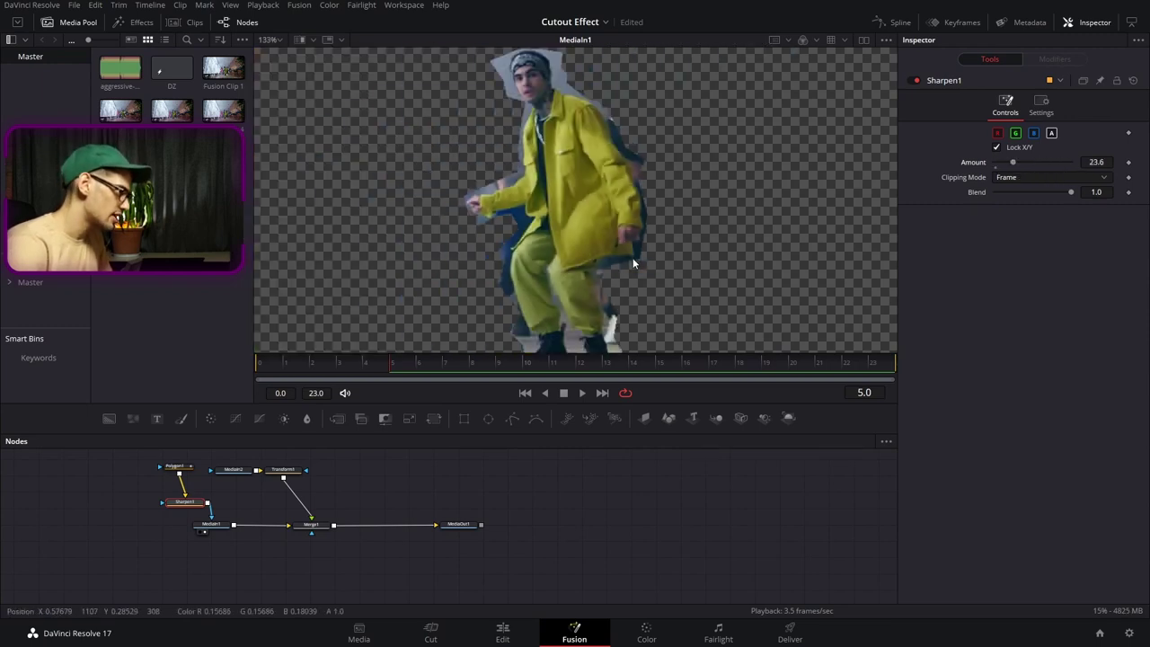
Step: Duplicate Polygon1 and Sharpen1, connect the copies as MediaIn2's mask, and show MediaOut1 in the viewer
{"action": "left_click_drag", "start_coordinate": [128, 452], "coordinate": [225, 550]}
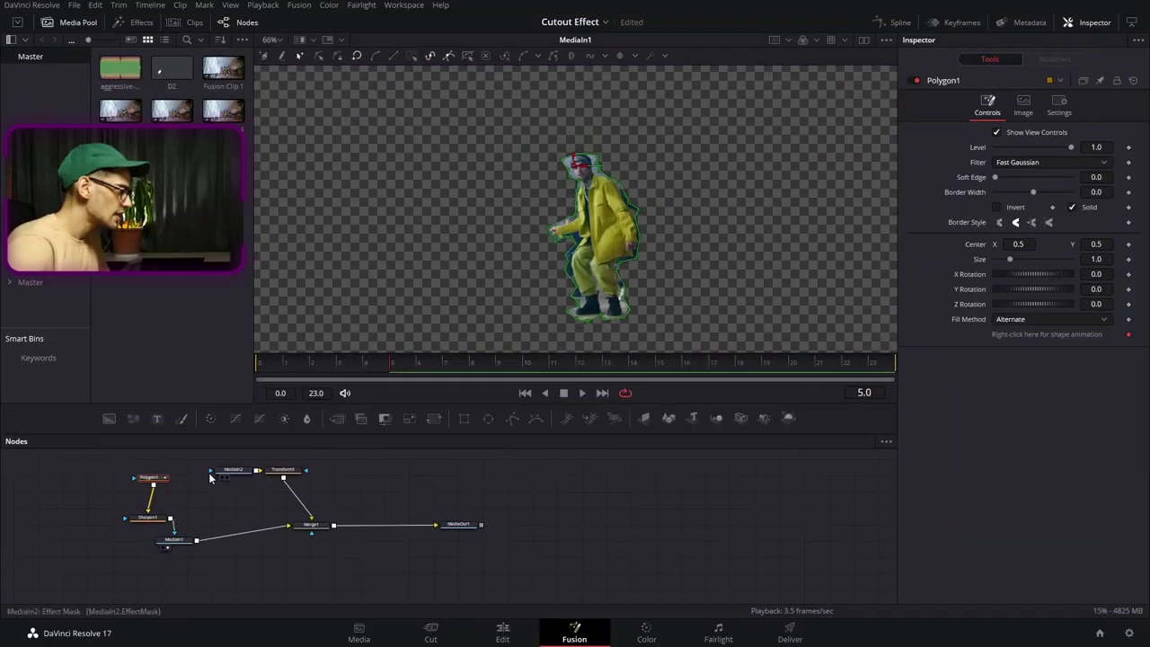
{"action": "left_click_drag", "start_coordinate": [202, 463], "coordinate": [127, 532]}
{"action": "scroll", "coordinate": [240, 485], "scroll_direction": "up", "scroll_amount": 2}
{"action": "key", "text": "ctrl+v"}
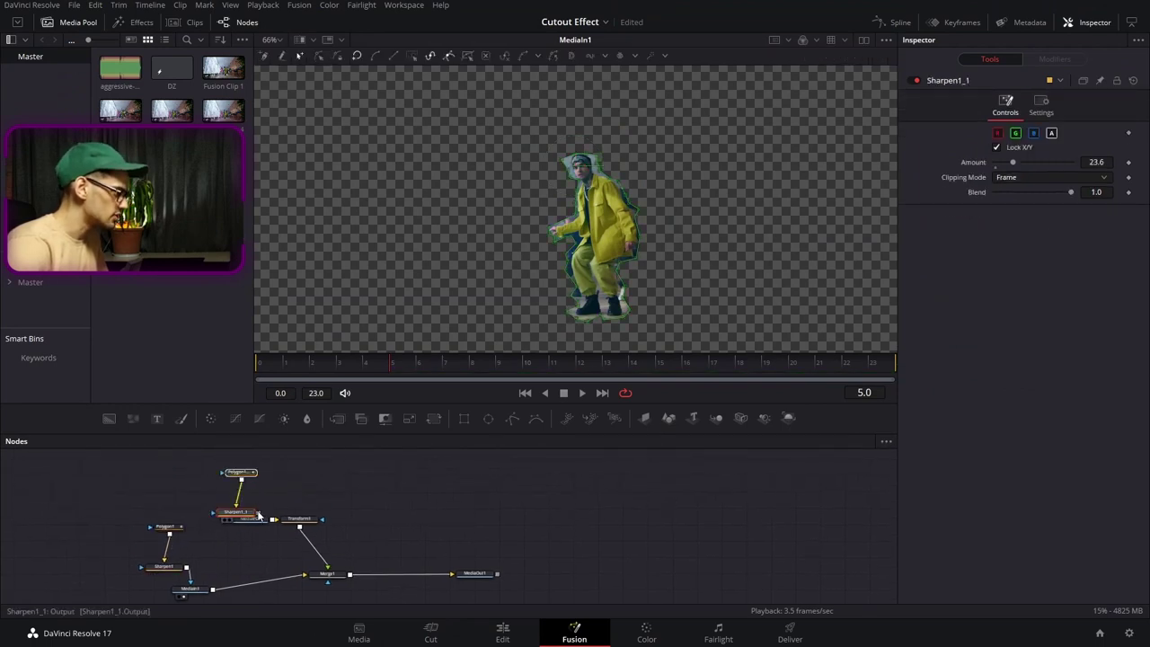
{"action": "left_click_drag", "start_coordinate": [259, 532], "coordinate": [251, 494]}
{"action": "left_click", "coordinate": [474, 573]}
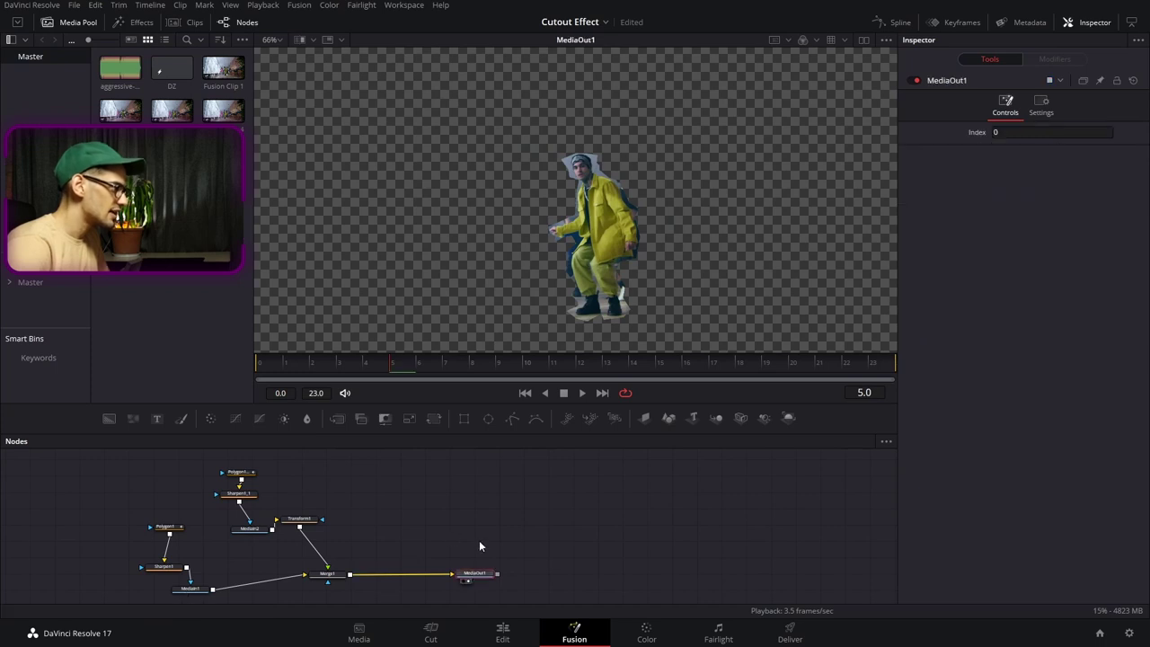
Step: Place Transform1 above Merge1 and select the poster branch nodes to compare their mask outline with the dancer
{"action": "left_click_drag", "start_coordinate": [423, 566], "coordinate": [459, 539]}
{"action": "left_click_drag", "start_coordinate": [332, 497], "coordinate": [353, 513]}
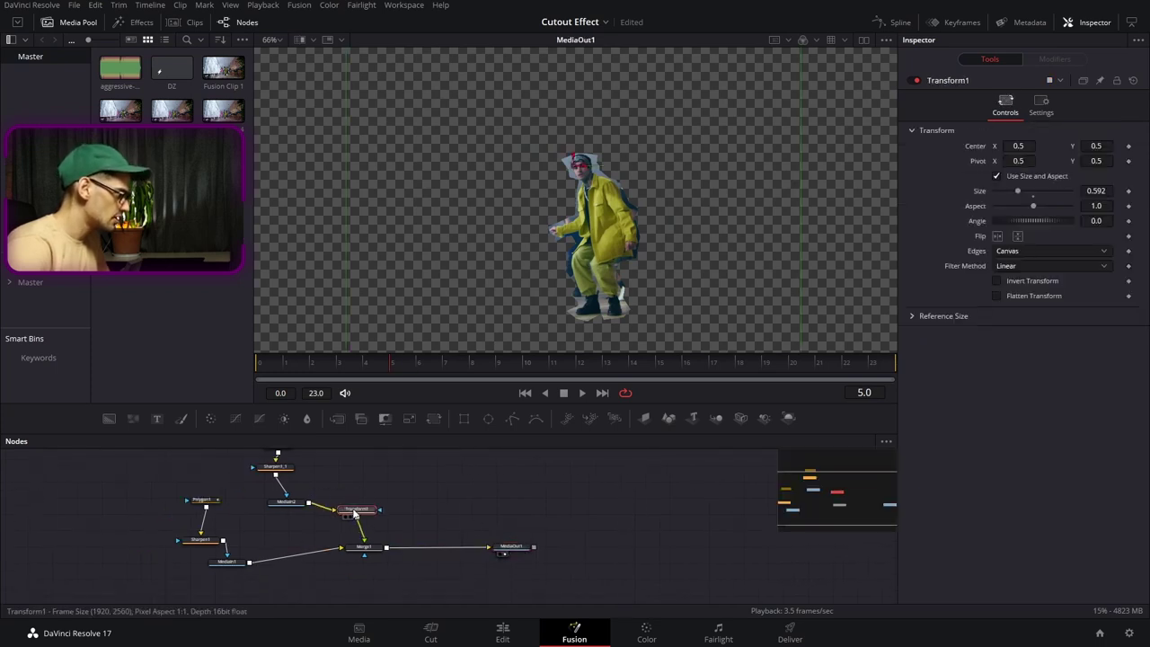
{"action": "scroll", "coordinate": [552, 263], "scroll_direction": "down", "scroll_amount": 3}
{"action": "scroll", "coordinate": [278, 521], "scroll_direction": "up", "scroll_amount": 2}
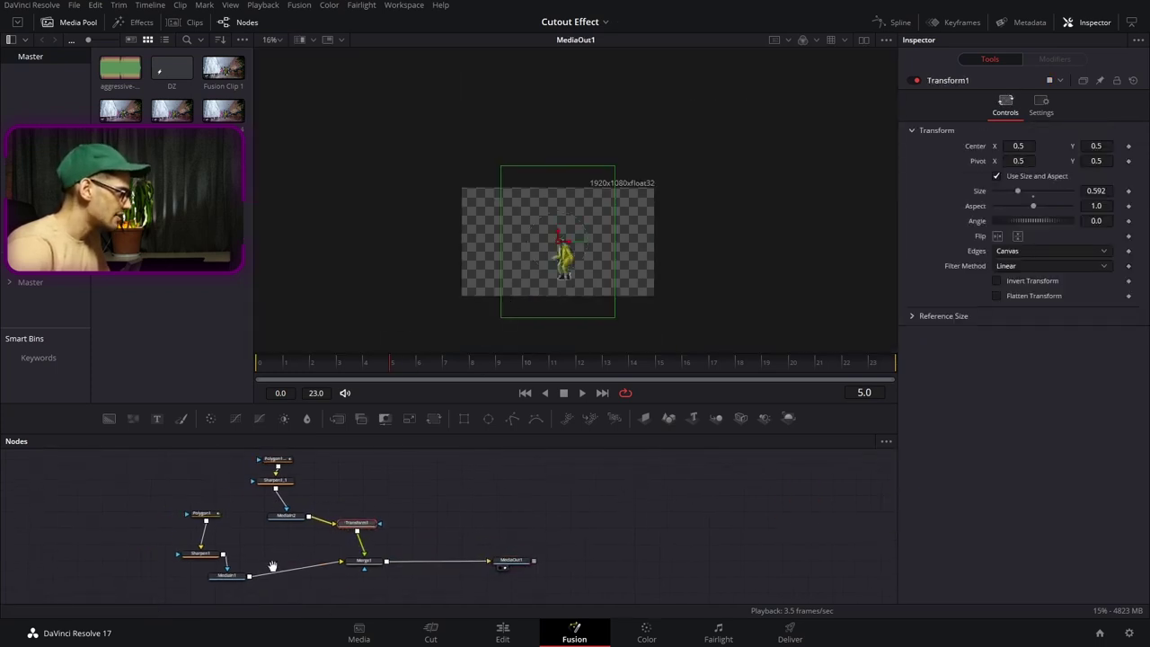
{"action": "left_click_drag", "start_coordinate": [258, 467], "coordinate": [328, 539]}
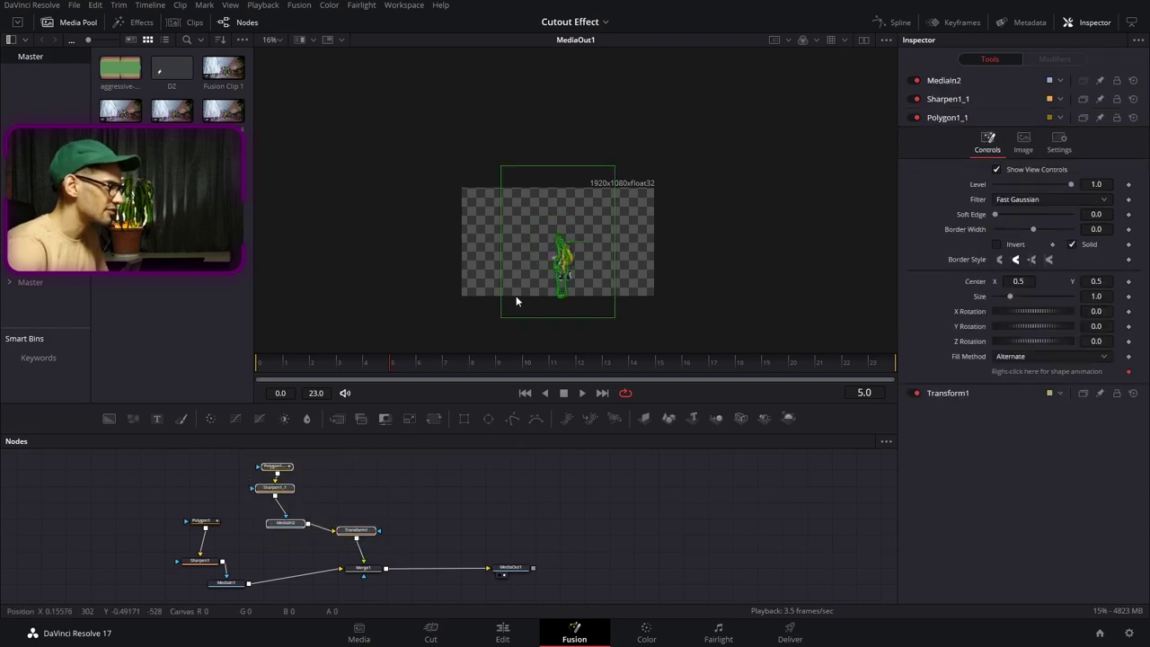
{"action": "scroll", "coordinate": [516, 295], "scroll_direction": "up", "scroll_amount": 3}
Step: Try removing Transform1 from the poster branch
{"action": "left_click", "coordinate": [356, 530]}
{"action": "key", "text": "Delete"}
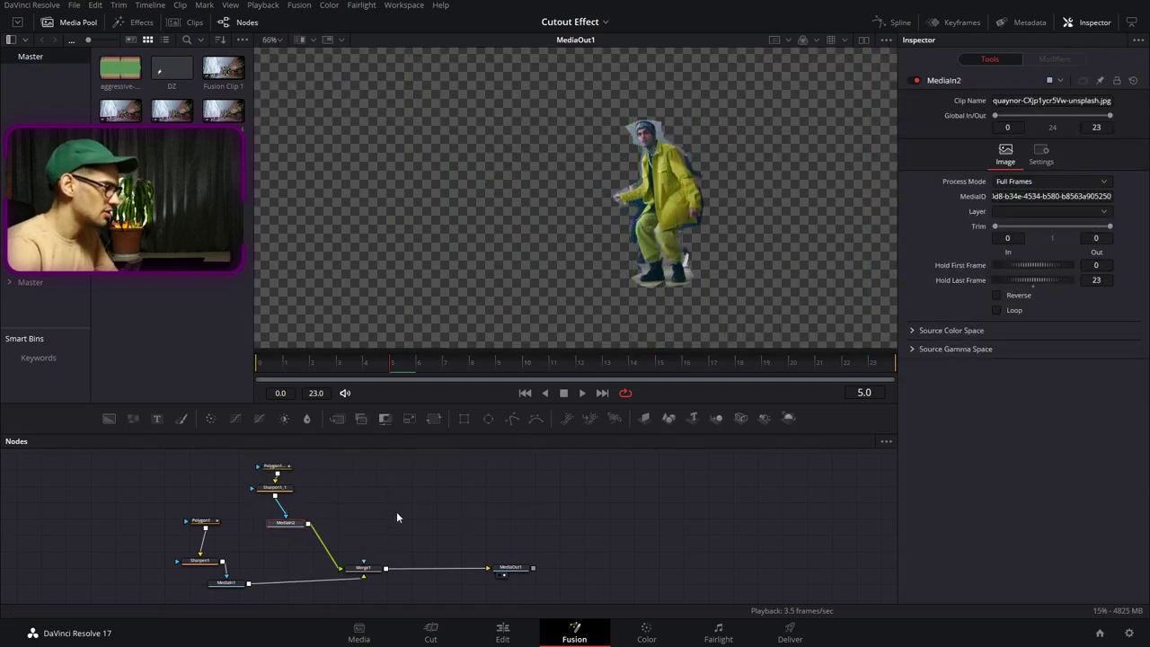
{"action": "key", "text": "ctrl+z"}
Step: Detach the copied Polygon and Sharpen nodes from MediaIn2 and rearrange them to free space around it
{"action": "left_click_drag", "start_coordinate": [286, 524], "coordinate": [270, 508]}
{"action": "left_click", "coordinate": [277, 489]}
{"action": "left_click_drag", "start_coordinate": [281, 467], "coordinate": [342, 488]}
{"action": "left_click_drag", "start_coordinate": [272, 513], "coordinate": [216, 500]}
Step: Merge MediaIn2 over a new Background node, swapping the merge inputs, and set the background's Alpha to 0.0
{"action": "left_click", "coordinate": [108, 421]}
{"action": "left_click", "coordinate": [302, 495]}
{"action": "key", "text": "ctrl+t"}
{"action": "left_click_drag", "start_coordinate": [1057, 262], "coordinate": [994, 262]}
Step: Connect Sharpen1_1 to Merge2 as its effect mask and check the masked poster texture on the dancer
{"action": "scroll", "coordinate": [396, 534], "scroll_direction": "up", "scroll_amount": 3}
{"action": "left_click_drag", "start_coordinate": [395, 528], "coordinate": [346, 541]}
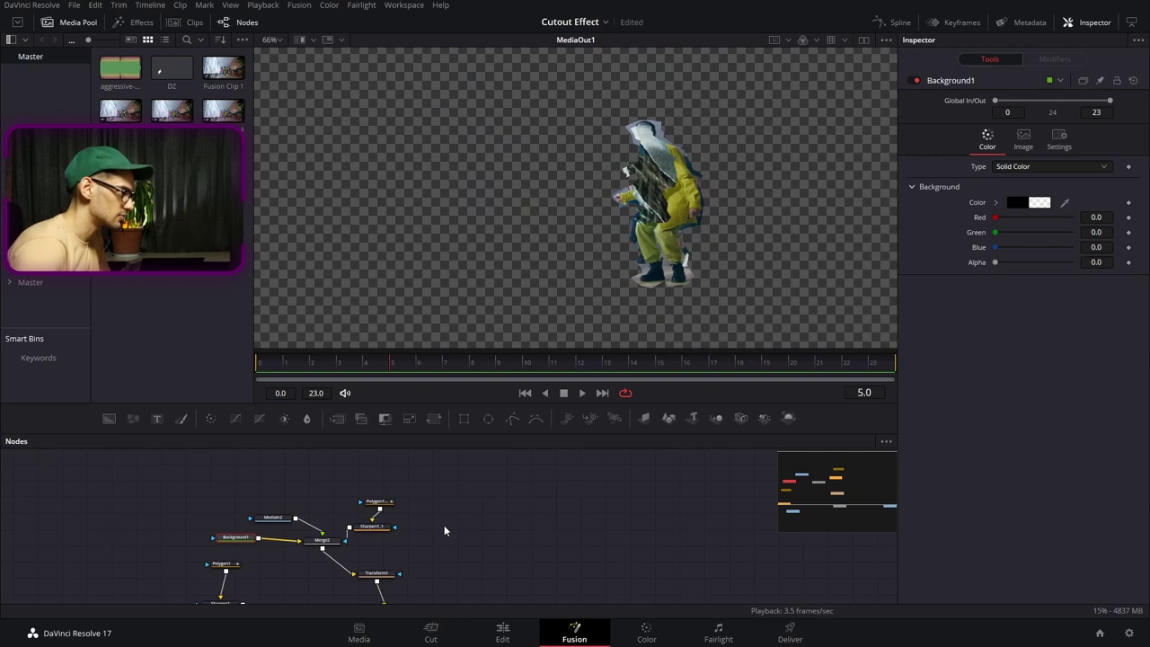
{"action": "scroll", "coordinate": [629, 207], "scroll_direction": "up", "scroll_amount": 6}
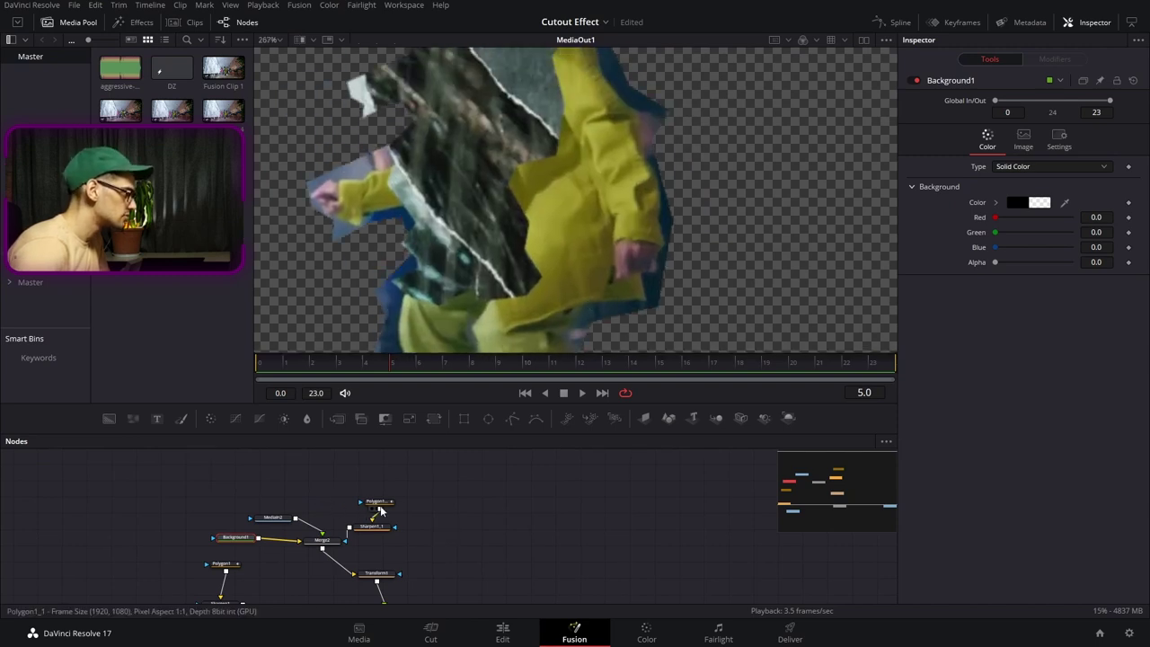
Step: Reset the Transform1 Size to 1.0 so the masked poster matches the dancer's outline
{"action": "left_click", "coordinate": [378, 504]}
{"action": "left_click", "coordinate": [377, 574]}
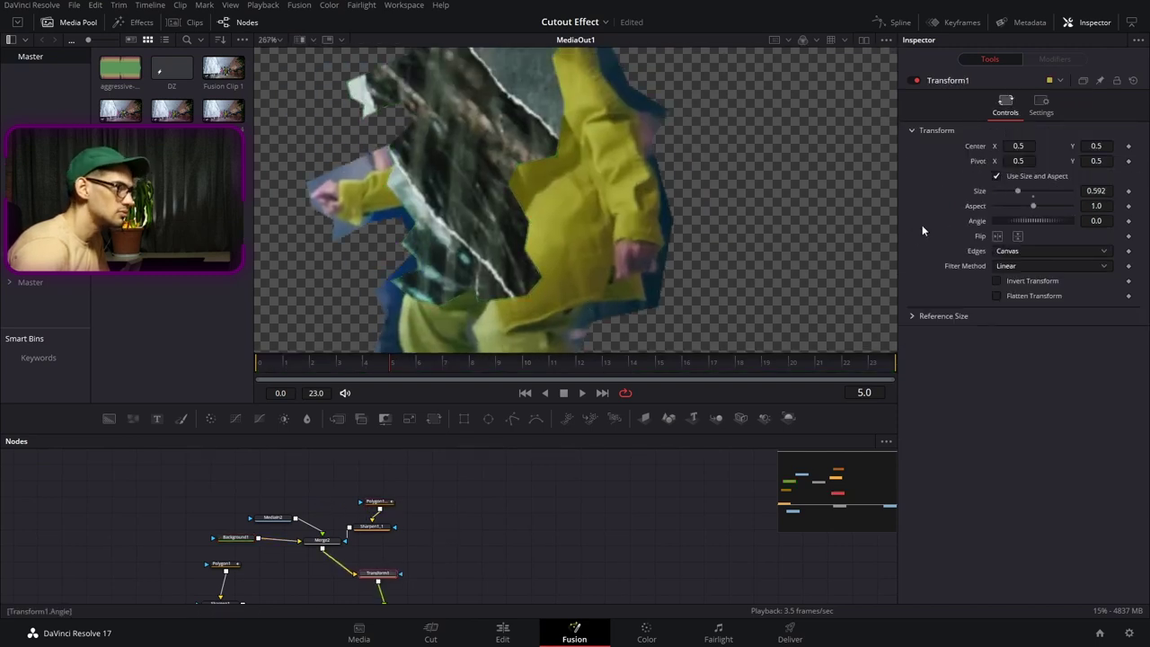
{"action": "double_click", "coordinate": [985, 195]}
{"action": "scroll", "coordinate": [621, 256], "scroll_direction": "down", "scroll_amount": 10}
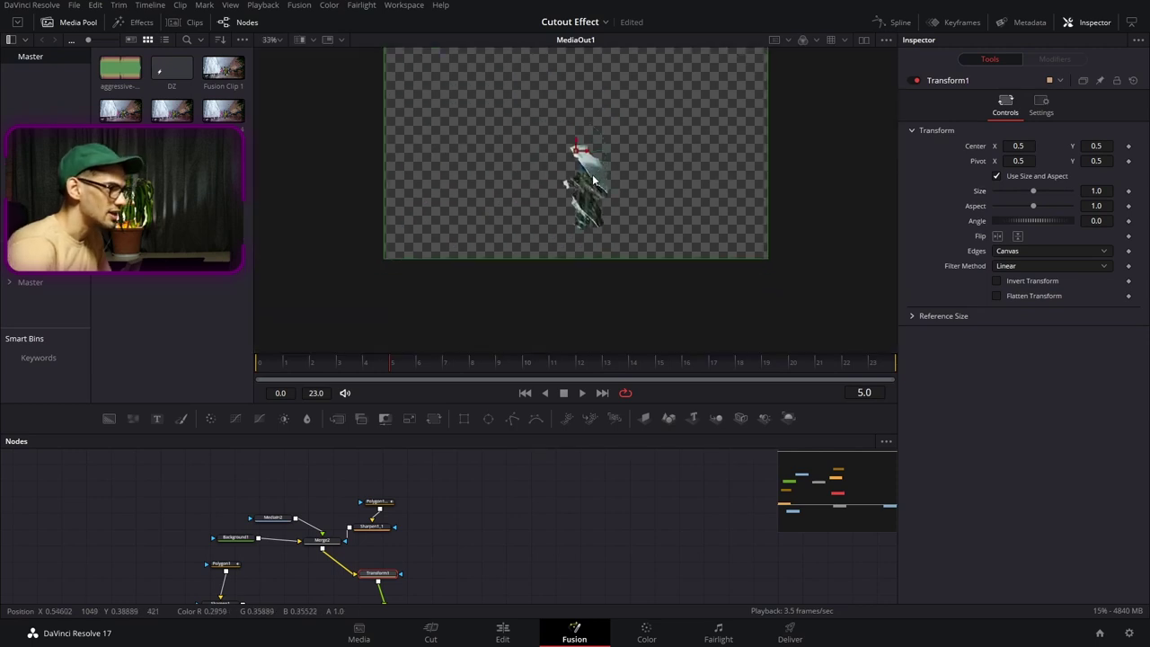
{"action": "scroll", "coordinate": [590, 174], "scroll_direction": "up", "scroll_amount": 6}
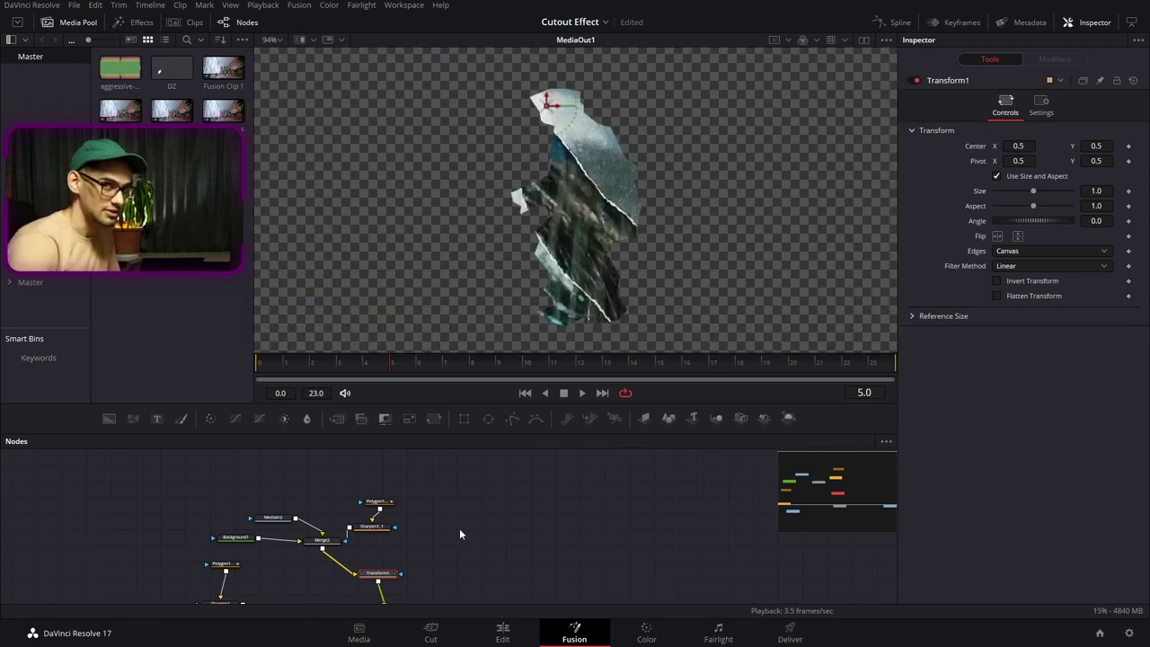
Step: Set the Merge1 Apply Mode to Screen, with Gain 0.843 and Blend 0.89
{"action": "left_click_drag", "start_coordinate": [455, 556], "coordinate": [470, 491]}
{"action": "left_click_drag", "start_coordinate": [397, 544], "coordinate": [395, 561]}
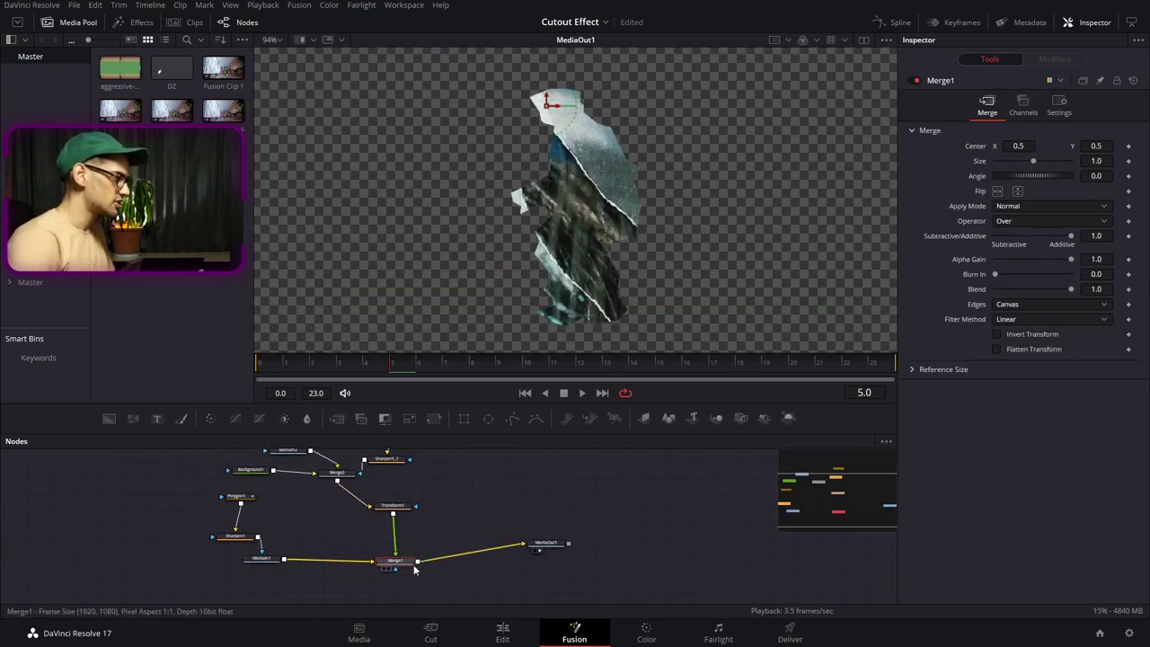
{"action": "left_click", "coordinate": [1053, 206]}
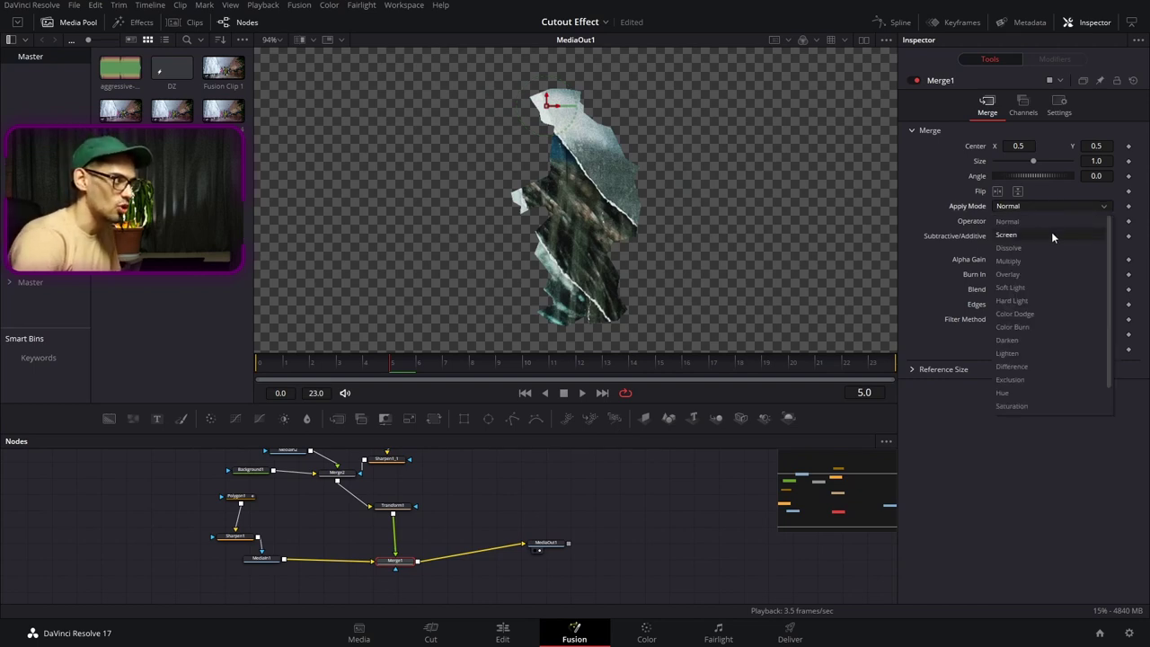
{"action": "left_click", "coordinate": [1051, 233]}
{"action": "left_click_drag", "start_coordinate": [1072, 234], "coordinate": [1060, 254]}
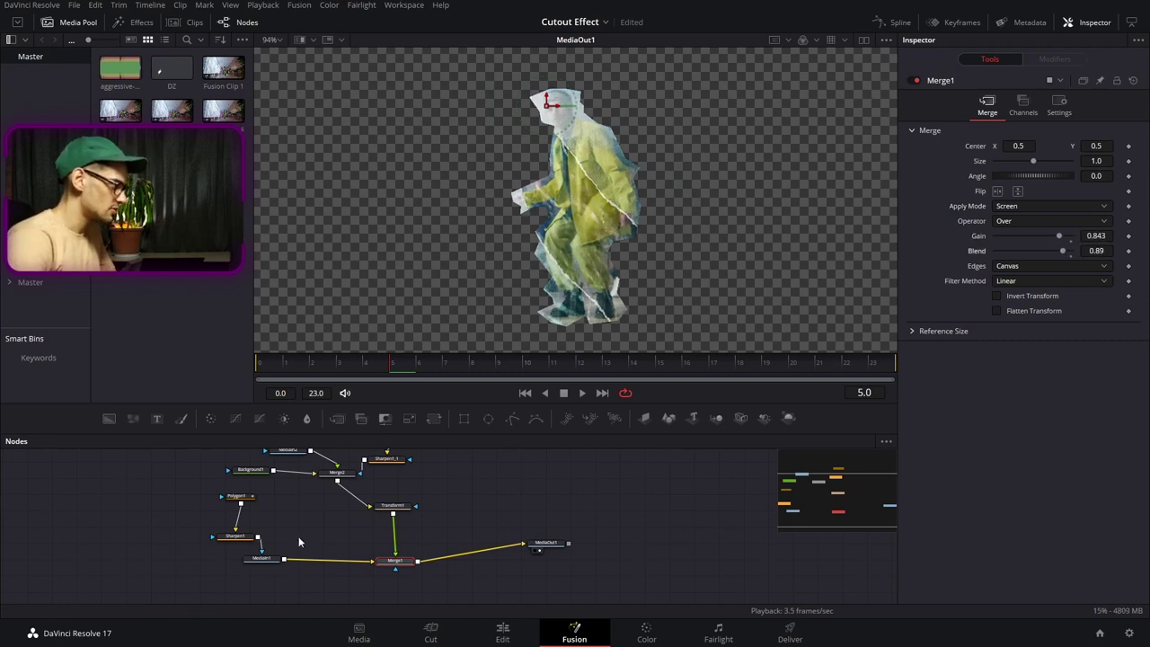
Step: Add a Brightness / Contrast node after Transform1 in the poster branch
{"action": "left_click", "coordinate": [384, 506]}
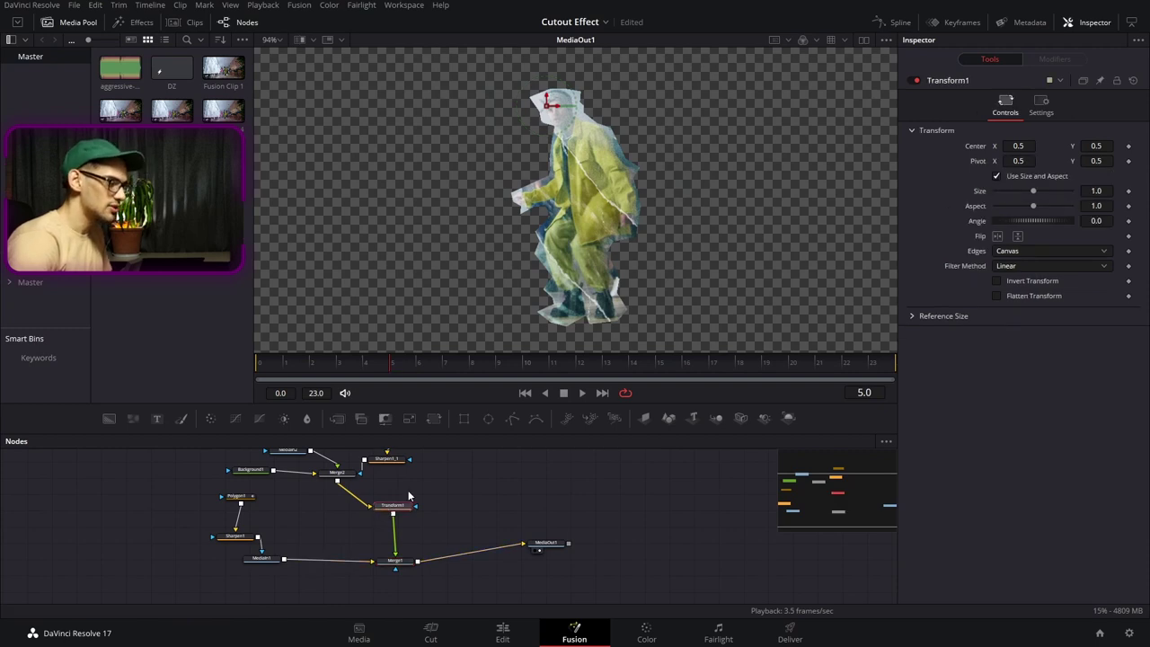
{"action": "key", "text": "shift+space"}
{"action": "type", "text": "shar"}
{"action": "key", "text": "BackSpace"}
{"action": "key", "text": "BackSpace"}
{"action": "key", "text": "BackSpace"}
{"action": "key", "text": "BackSpace"}
{"action": "type", "text": "crocontr"}
{"action": "key", "text": "Return"}
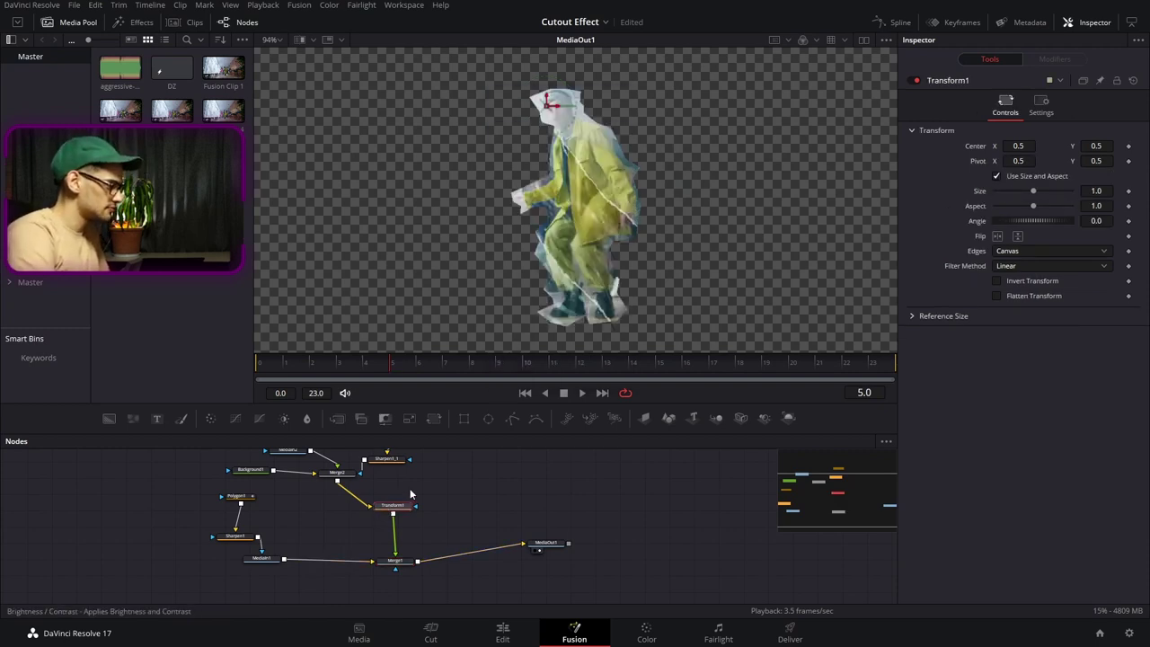
Step: Move the Polygon1, Sharpen1 and MediaIn1 nodes together away from the poster branch to make room in the node graph
{"action": "left_click_drag", "start_coordinate": [140, 483], "coordinate": [259, 581]}
{"action": "left_click_drag", "start_coordinate": [261, 561], "coordinate": [209, 558]}
{"action": "left_click", "coordinate": [258, 523]}
{"action": "left_click_drag", "start_coordinate": [258, 523], "coordinate": [283, 482]}
{"action": "left_click_drag", "start_coordinate": [302, 575], "coordinate": [299, 567]}
{"action": "left_click_drag", "start_coordinate": [255, 491], "coordinate": [164, 588]}
{"action": "scroll", "coordinate": [213, 558], "scroll_direction": "up", "scroll_amount": 5}
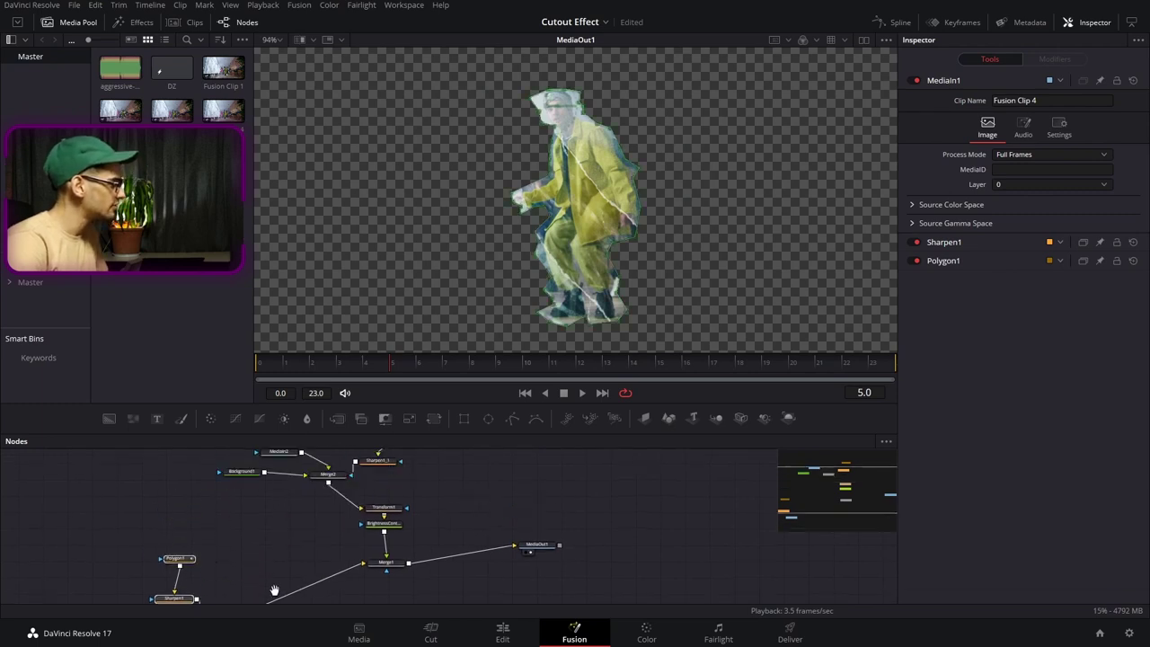
Step: Set BrightnessContrast1 to Gamma 0.89, Contrast 0.51 and Brightness -0.02
{"action": "left_click", "coordinate": [384, 543]}
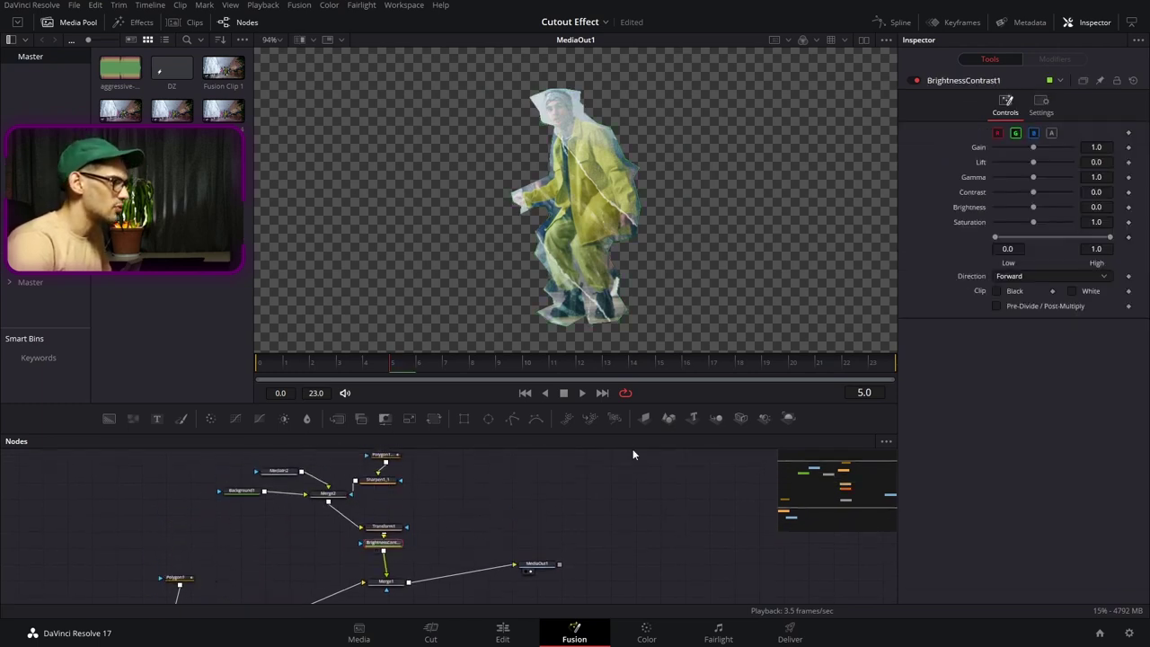
{"action": "mouse_move", "coordinate": [1040, 195]}
{"action": "left_mouse_down"}
{"action": "mouse_move", "coordinate": [1052, 204]}
{"action": "mouse_move", "coordinate": [1027, 177]}
{"action": "left_mouse_up"}
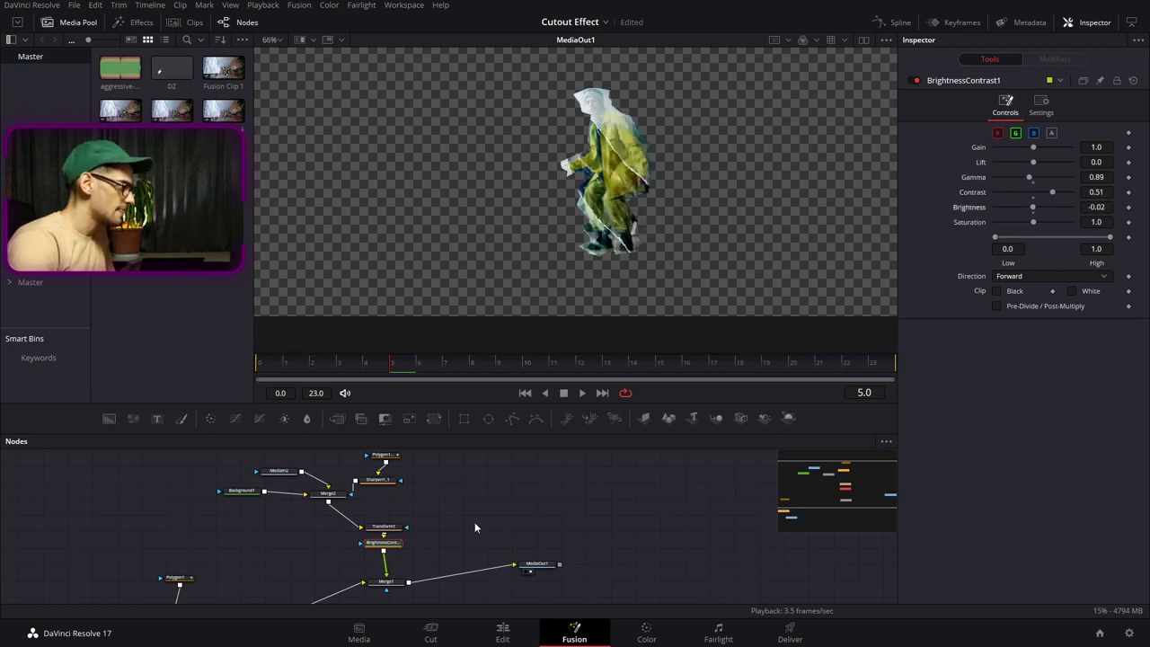
Step: Add a Drop Shadow node after BrightnessContrast1 in the poster branch
{"action": "left_click_drag", "start_coordinate": [475, 523], "coordinate": [433, 421]}
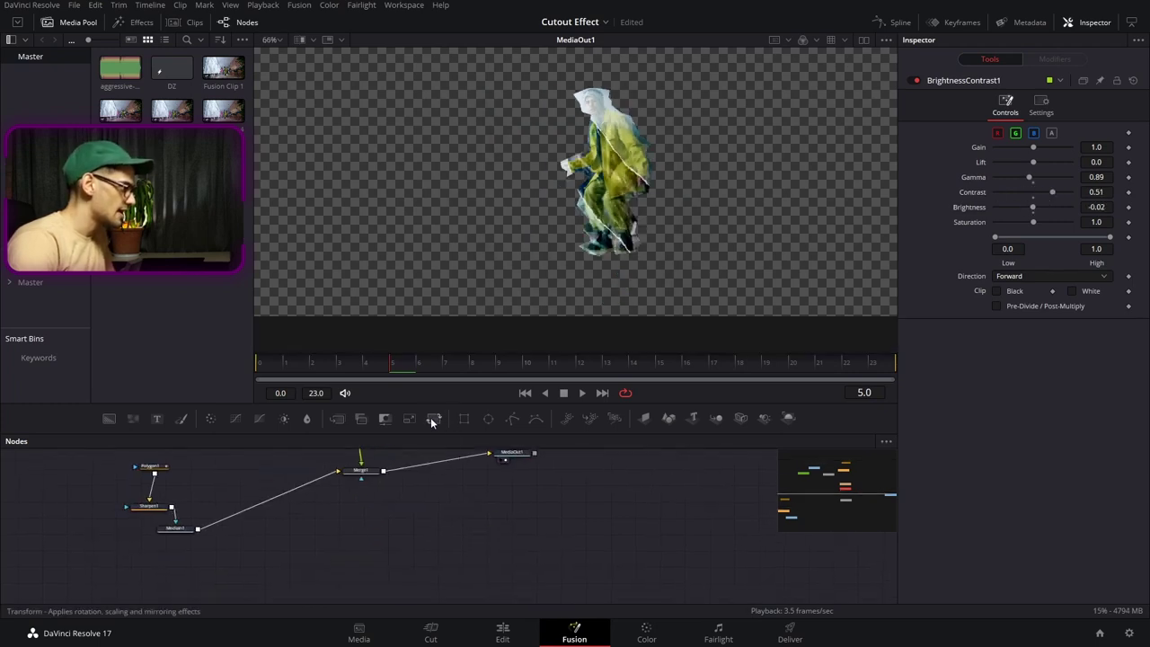
{"action": "left_click_drag", "start_coordinate": [261, 502], "coordinate": [300, 599]}
{"action": "left_click_drag", "start_coordinate": [409, 572], "coordinate": [411, 606]}
{"action": "left_click", "coordinate": [397, 532]}
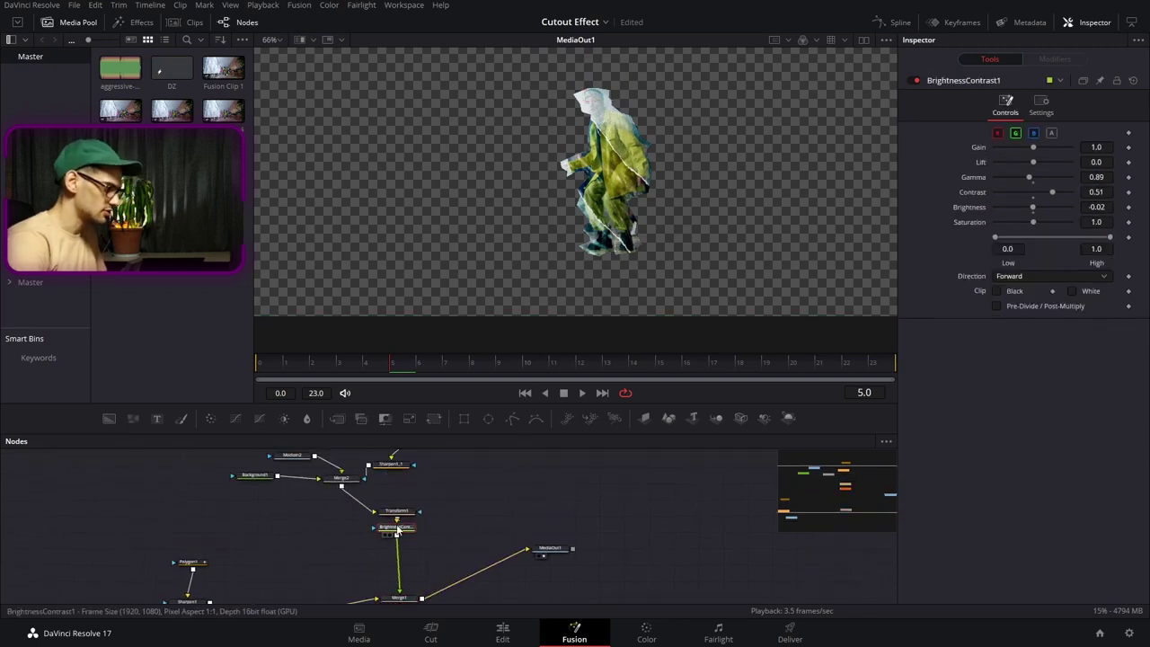
{"action": "key", "text": "shift+space"}
{"action": "type", "text": "drop"}
{"action": "key", "text": "Return"}
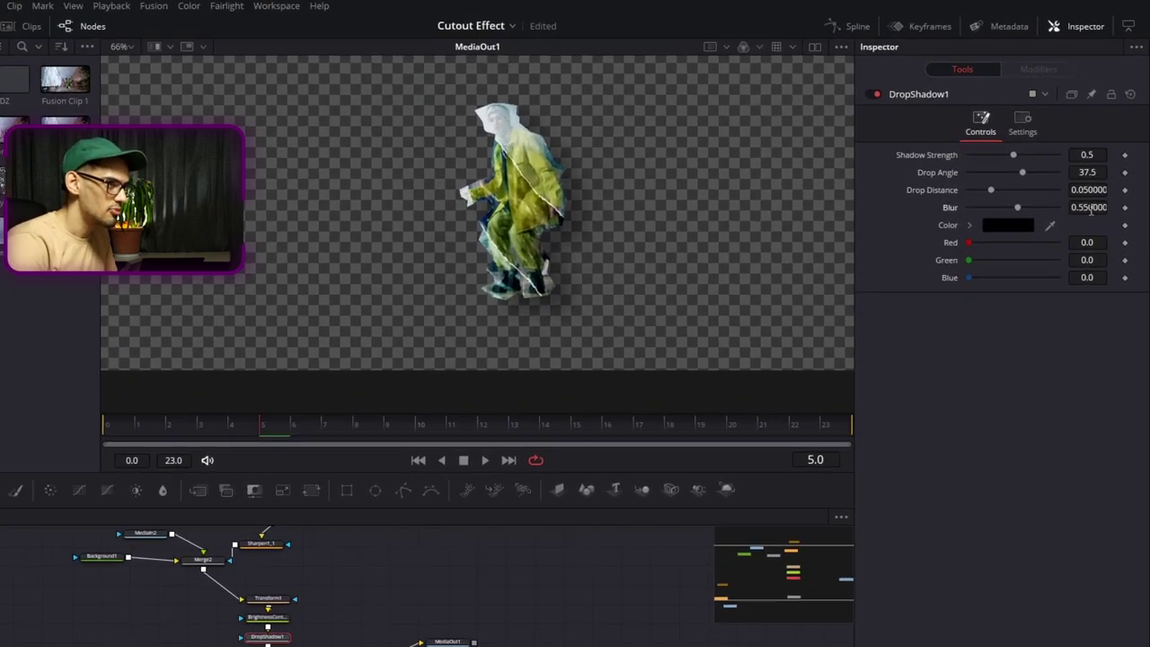
Step: Tighten DropShadow1 around the cutout with Drop Distance 0.0065 and Blur 0.105
{"action": "mouse_move", "coordinate": [1102, 177]}
{"action": "left_mouse_down"}
{"action": "mouse_move", "coordinate": [1053, 177]}
{"action": "mouse_move", "coordinate": [1101, 161]}
{"action": "left_mouse_up"}
{"action": "mouse_move", "coordinate": [1058, 277]}
{"action": "left_mouse_down"}
{"action": "mouse_move", "coordinate": [1045, 277]}
{"action": "mouse_move", "coordinate": [1061, 277]}
{"action": "left_mouse_up"}
{"action": "scroll", "coordinate": [321, 439], "scroll_direction": "up", "scroll_amount": 6}
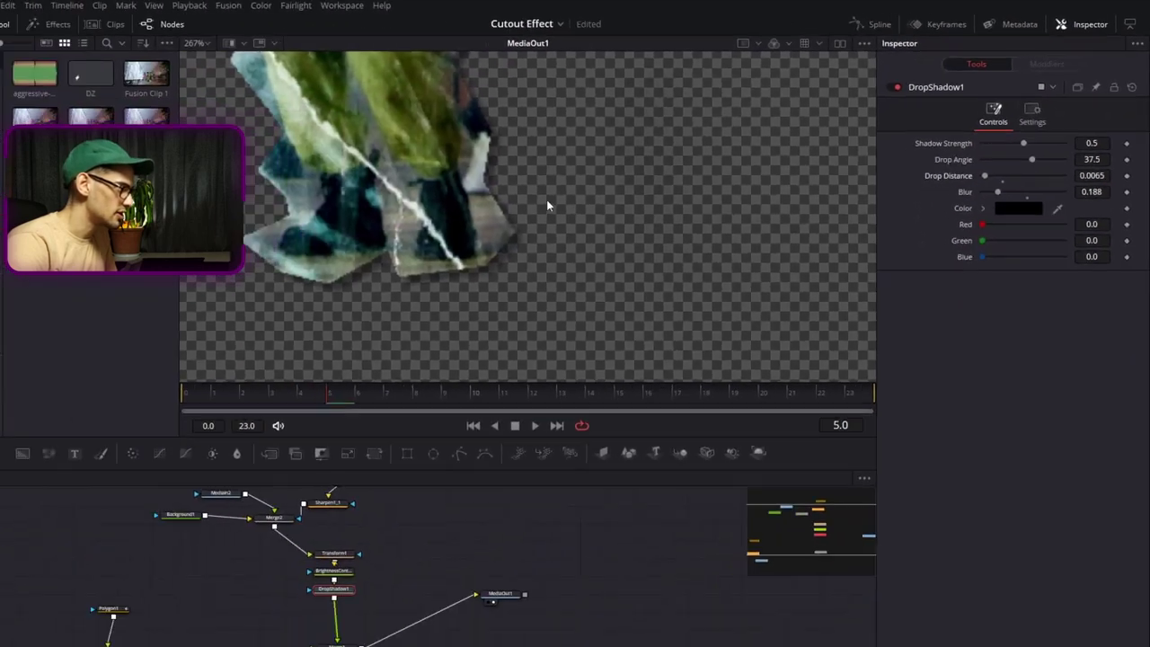
{"action": "left_click_drag", "start_coordinate": [162, 317], "coordinate": [273, 458]}
{"action": "scroll", "coordinate": [272, 458], "scroll_direction": "down", "scroll_amount": 5}
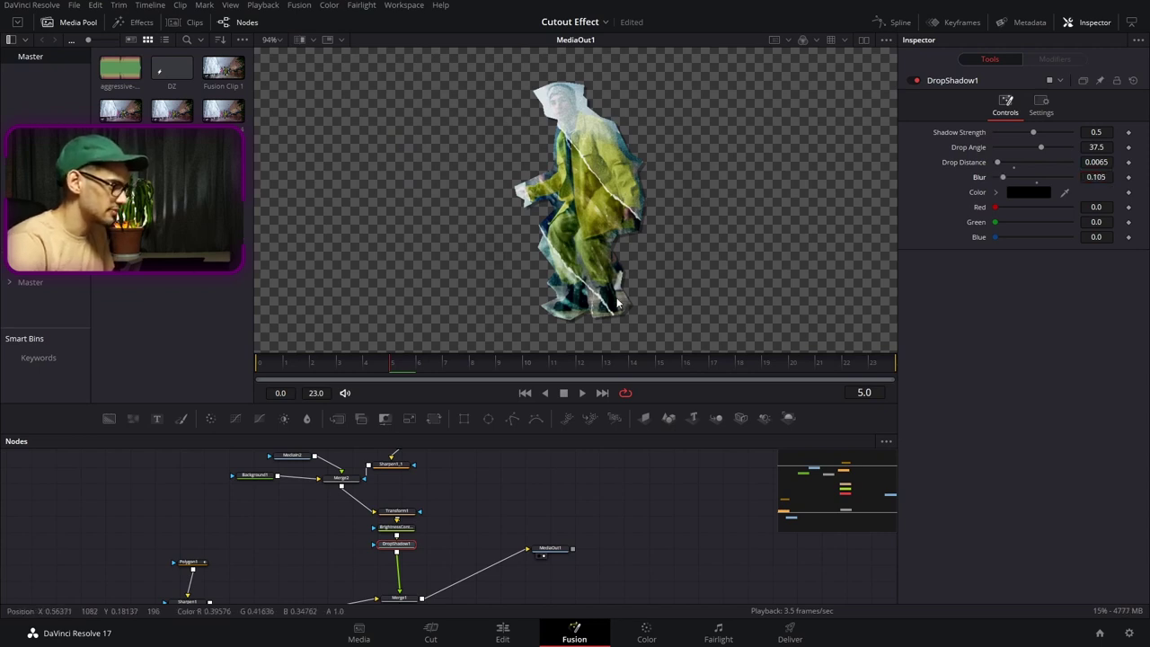
{"action": "left_click_drag", "start_coordinate": [503, 287], "coordinate": [586, 157]}
Step: Paste an instance of DropShadow1 directly after MediaIn1 so the dancer branch shares the same shadow settings
{"action": "left_click_drag", "start_coordinate": [423, 593], "coordinate": [555, 539]}
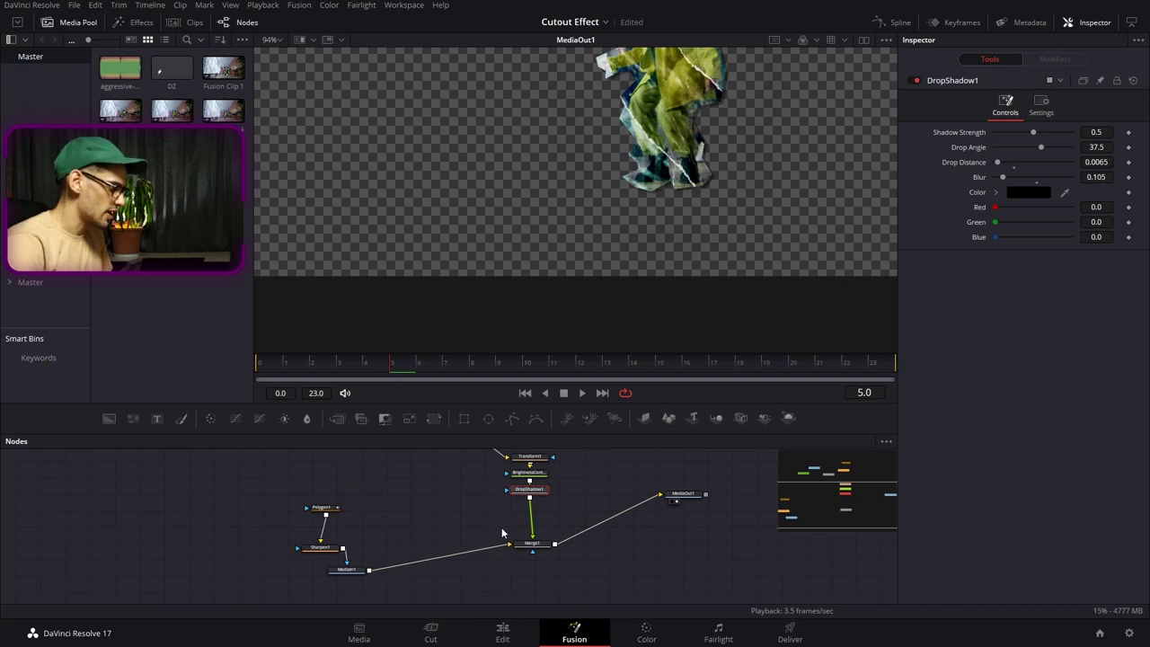
{"action": "left_click", "coordinate": [343, 570]}
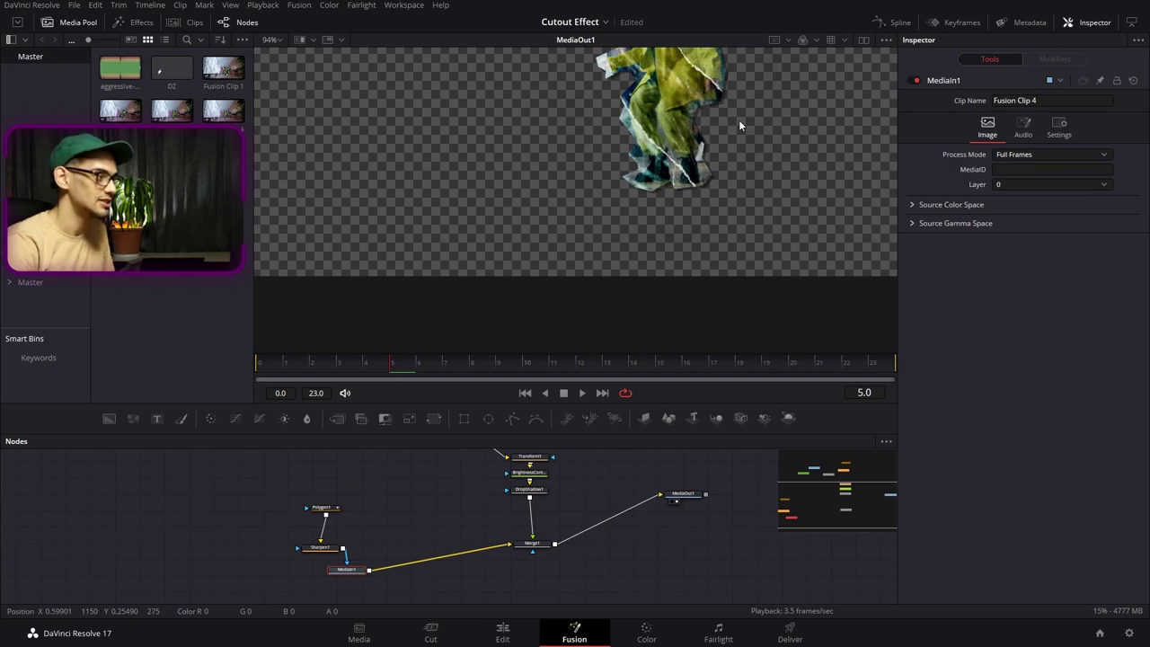
{"action": "key", "text": "ctrl+shift+v"}
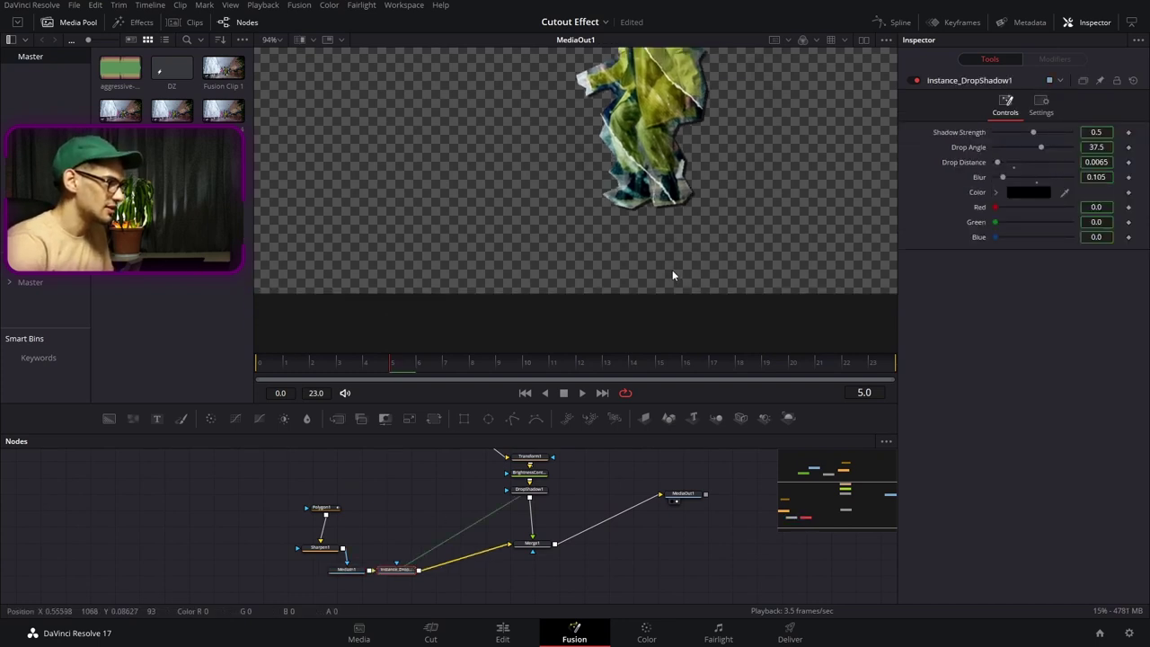
{"action": "left_click", "coordinate": [540, 493]}
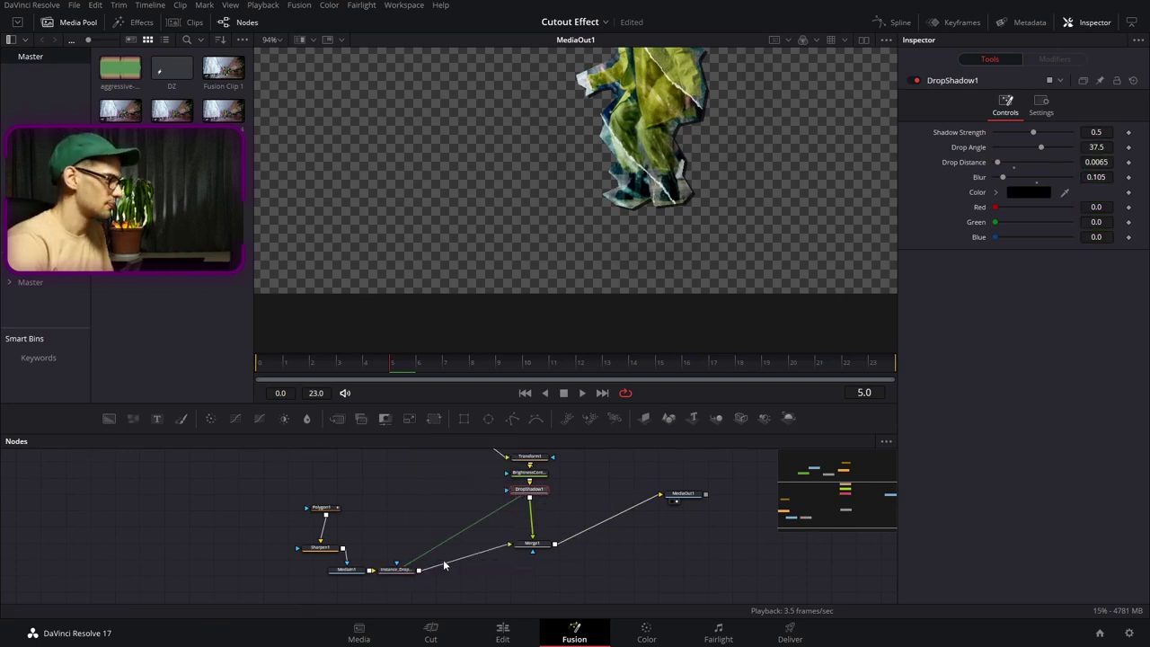
{"action": "scroll", "coordinate": [638, 211], "scroll_direction": "down", "scroll_amount": 3}
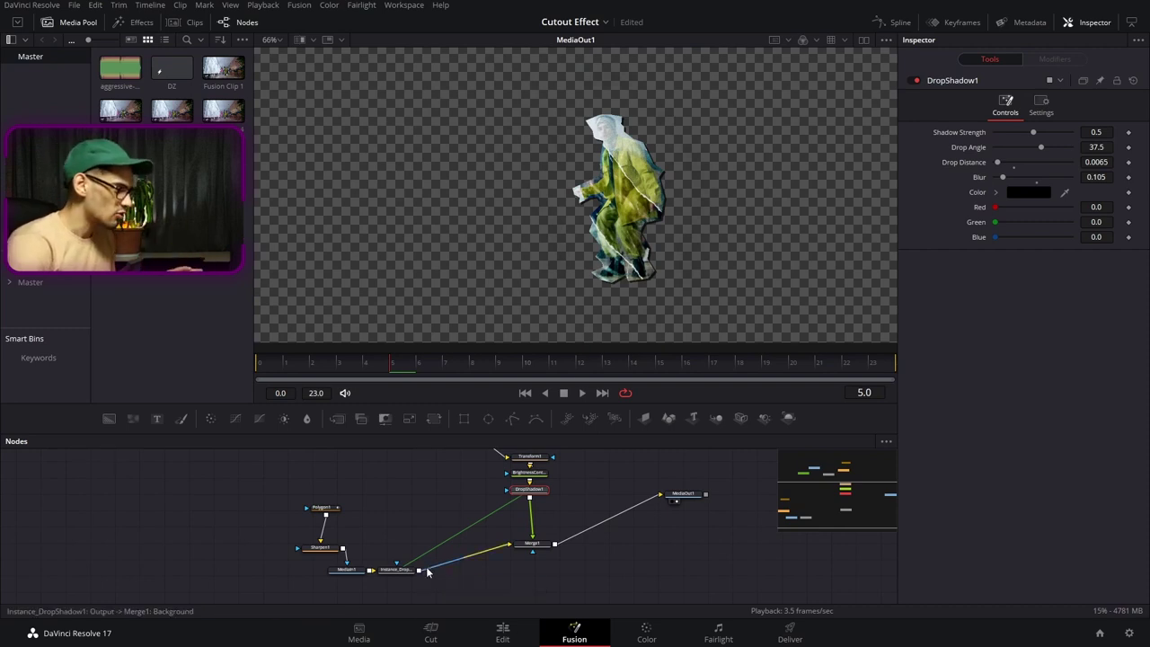
Step: Merge the Instance_DropShadow1 output over Merge1's output and set the new merge's Blend to 0.504
{"action": "left_click_drag", "start_coordinate": [423, 578], "coordinate": [554, 545]}
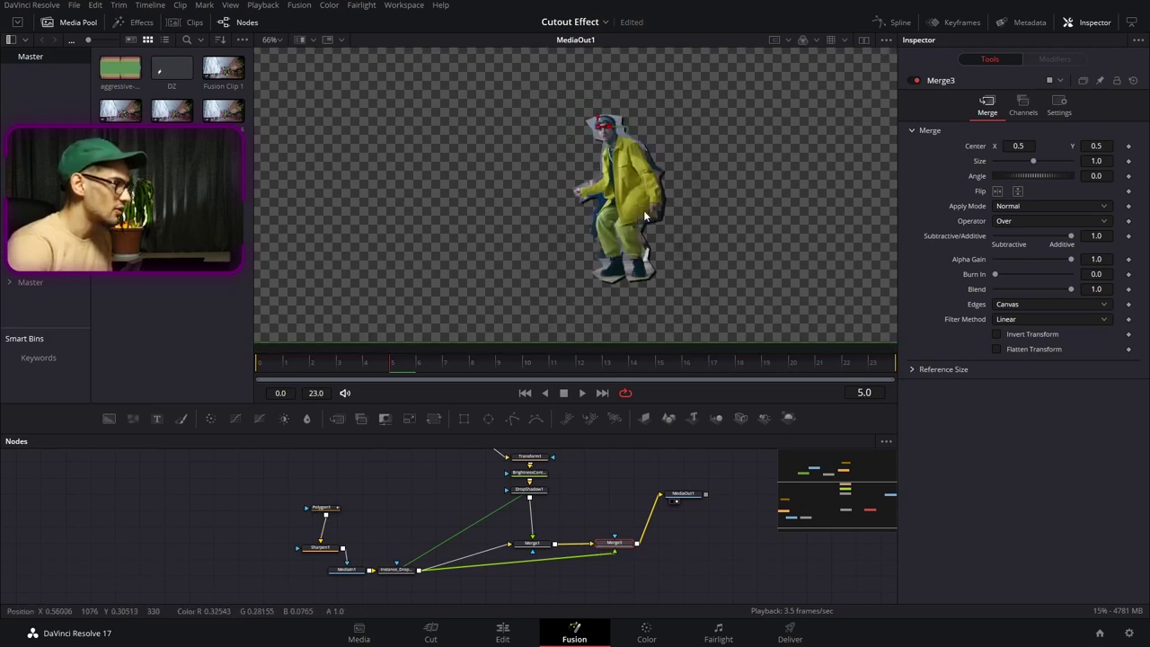
{"action": "scroll", "coordinate": [624, 179], "scroll_direction": "up", "scroll_amount": 4}
{"action": "scroll", "coordinate": [624, 179], "scroll_direction": "down", "scroll_amount": 2}
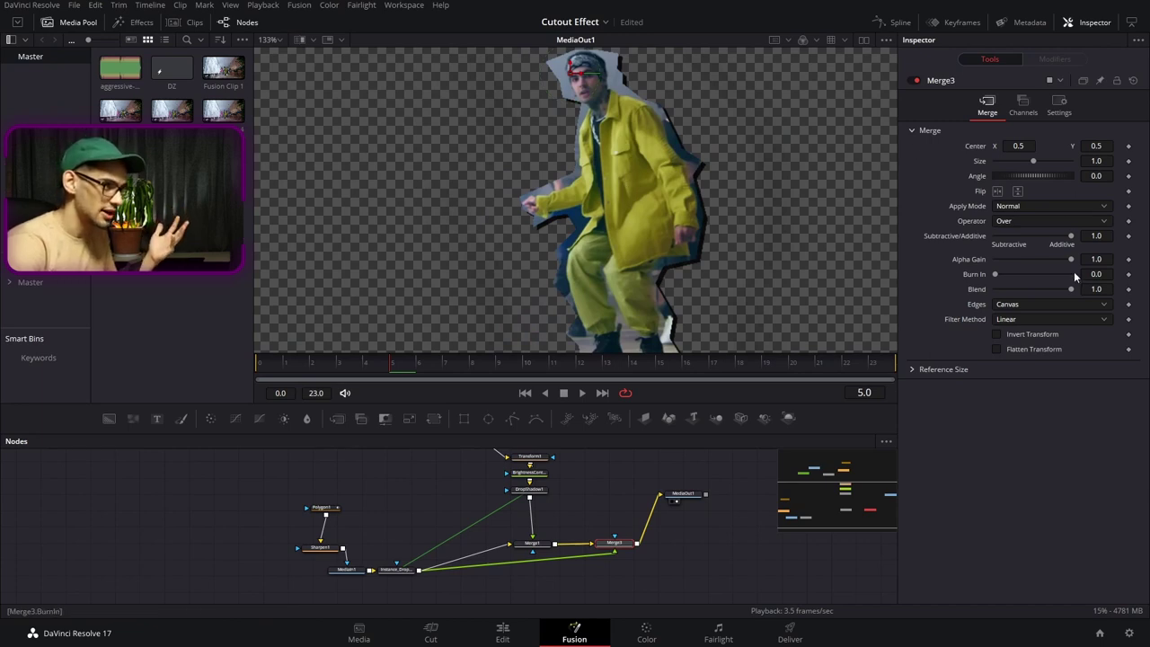
{"action": "left_click_drag", "start_coordinate": [1069, 292], "coordinate": [1042, 303]}
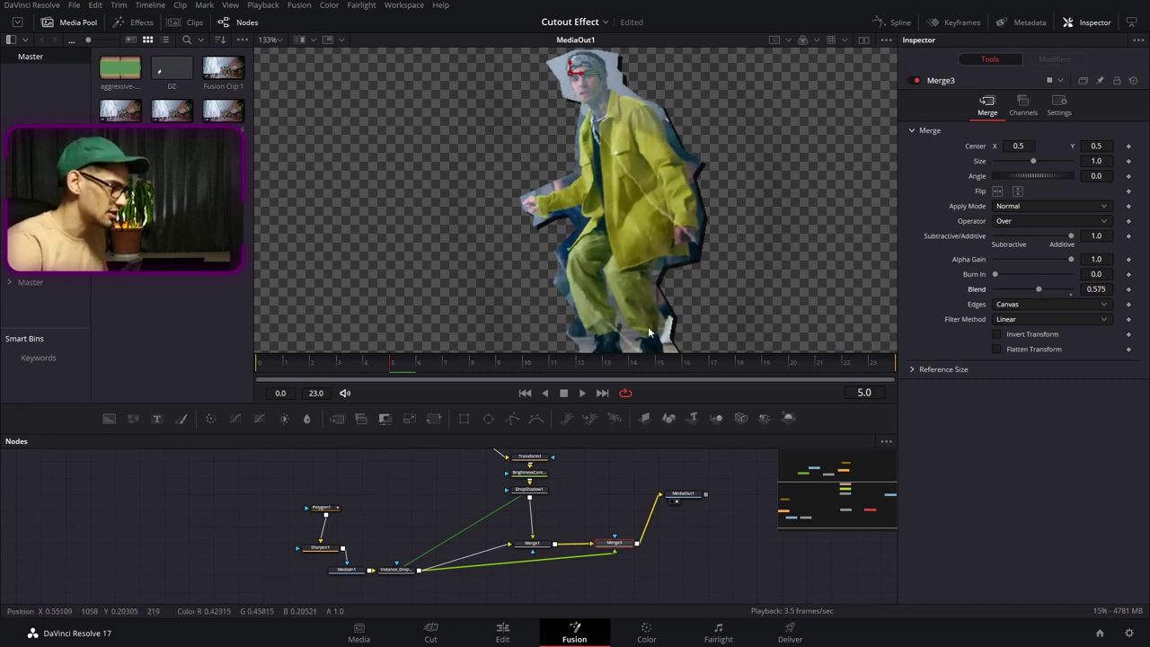
{"action": "left_click_drag", "start_coordinate": [1039, 291], "coordinate": [1034, 295]}
{"action": "left_click", "coordinate": [545, 543]}
{"action": "key", "text": "1"}
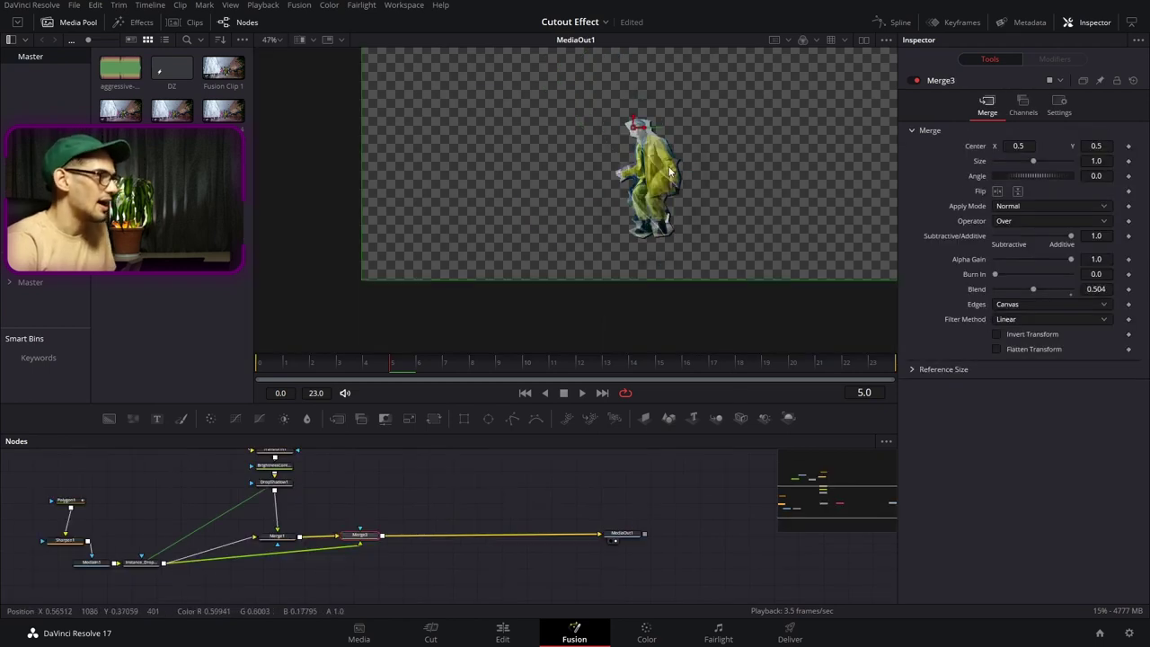
Step: Add a Transform node between Merge3 and MediaOut1
{"action": "scroll", "coordinate": [559, 305], "scroll_direction": "down", "scroll_amount": 2}
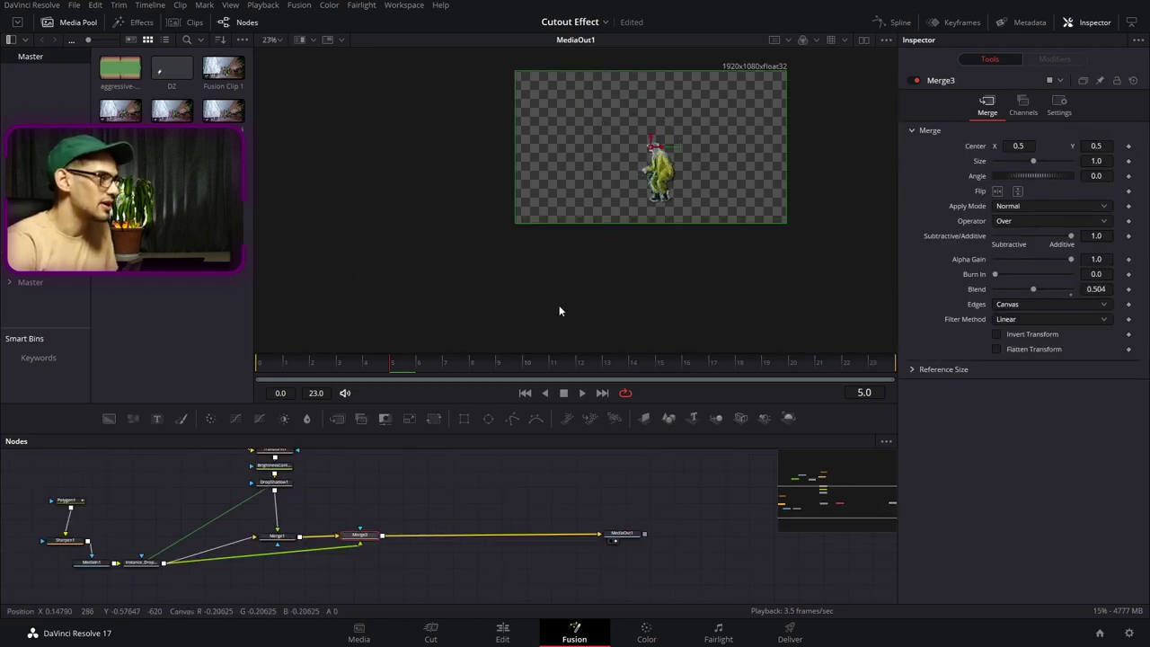
{"action": "key", "text": "shift+space"}
{"action": "type", "text": "tran"}
{"action": "key", "text": "Return"}
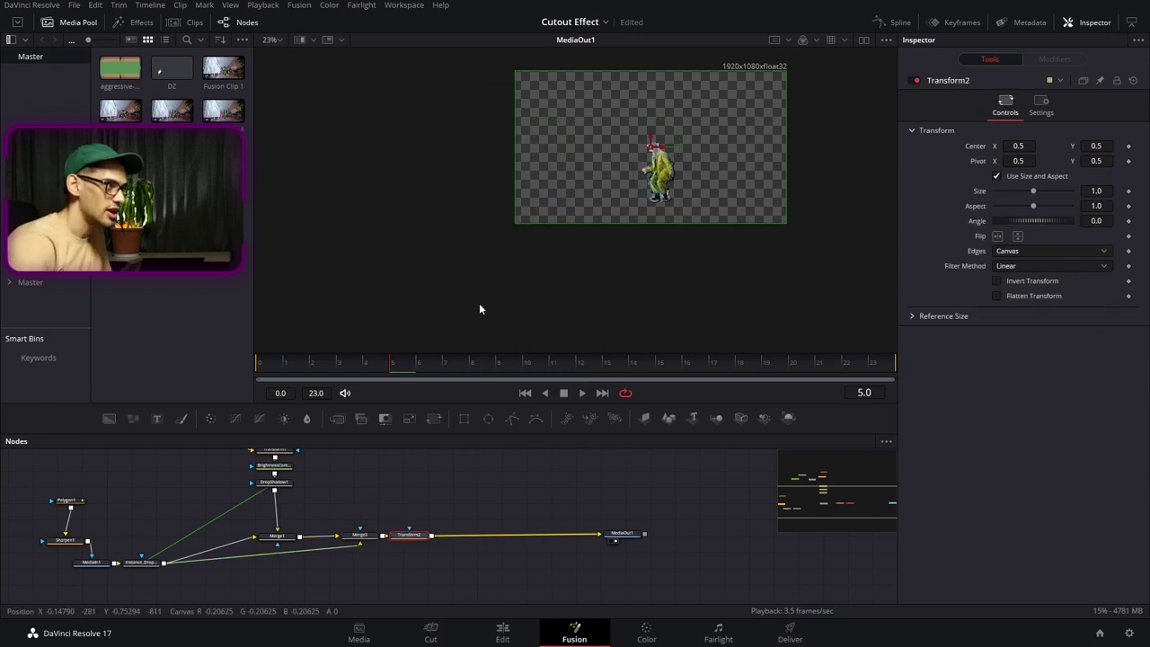
{"action": "scroll", "coordinate": [584, 199], "scroll_direction": "up", "scroll_amount": 3}
{"action": "left_click_drag", "start_coordinate": [584, 199], "coordinate": [348, 276]}
{"action": "scroll", "coordinate": [575, 213], "scroll_direction": "down", "scroll_amount": 2}
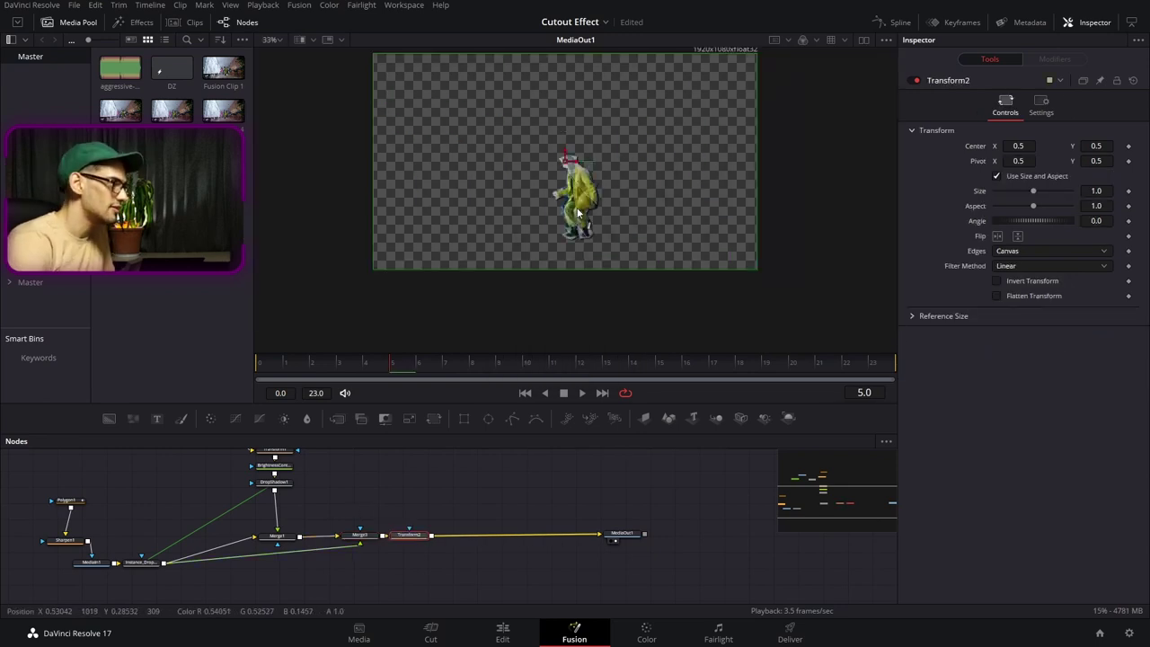
Step: Keyframe Transform2's Center and Size at frame 0 and again at frame 23
{"action": "left_click_drag", "start_coordinate": [346, 369], "coordinate": [215, 369]}
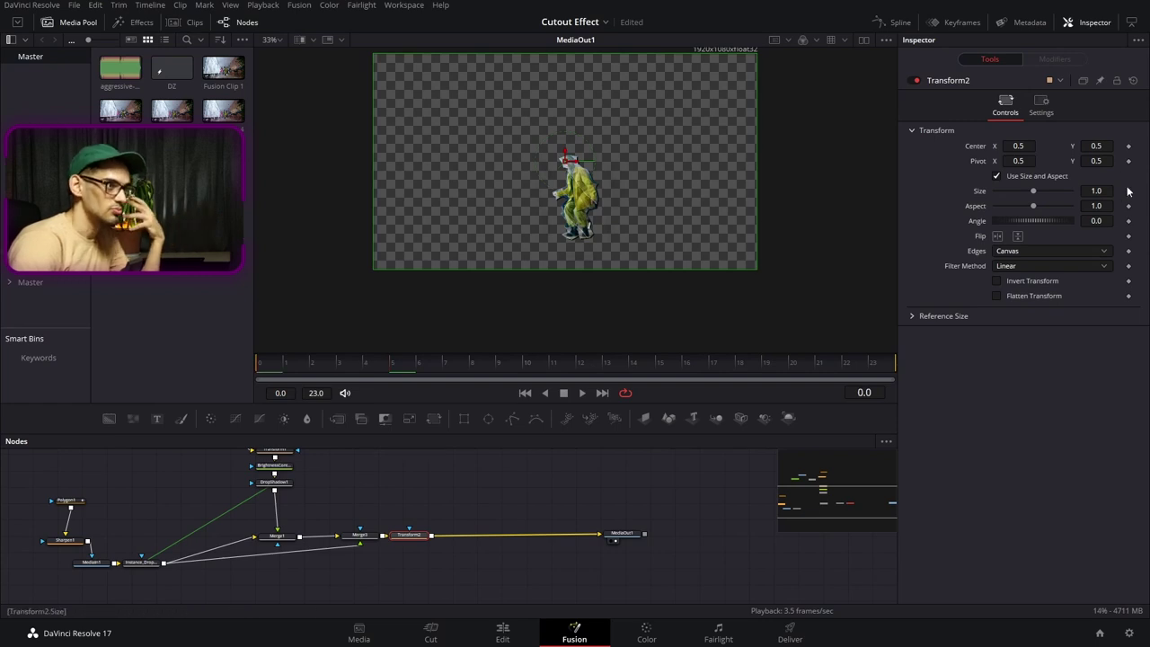
{"action": "left_click", "coordinate": [1129, 147]}
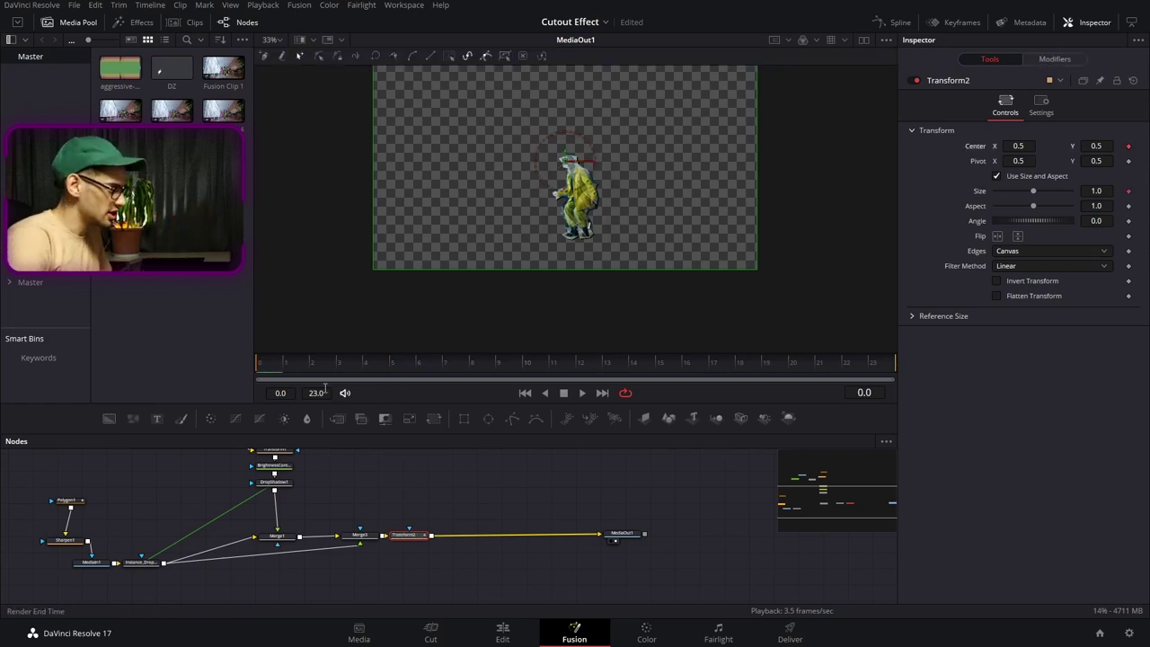
{"action": "left_click", "coordinate": [824, 364]}
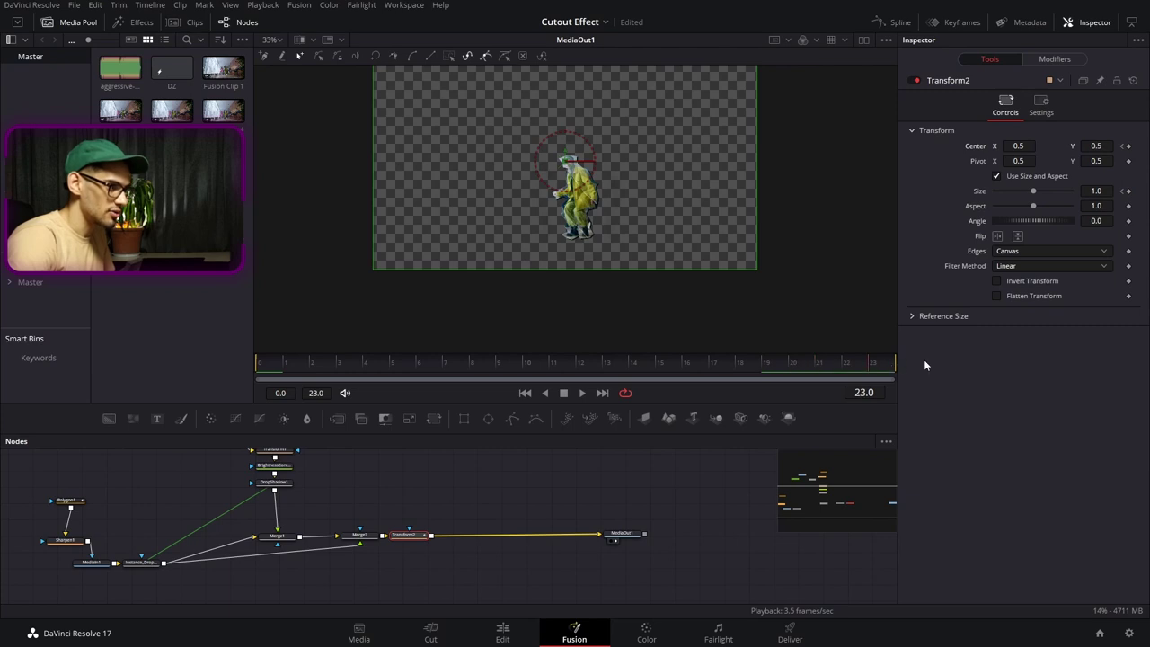
{"action": "left_click", "coordinate": [1129, 146]}
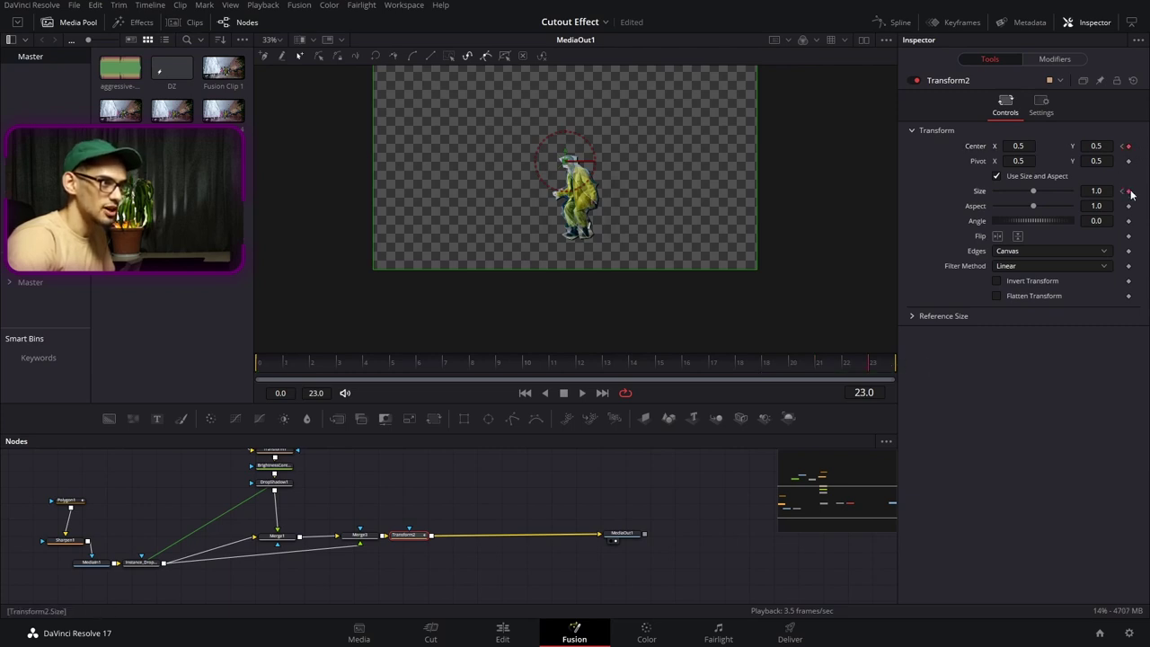
Step: Keyframe varied Transform2 Center and Size values across the clip, including Center 0.814, 0.991 and Size 2.646 at frame 1
{"action": "left_click_drag", "start_coordinate": [1092, 189], "coordinate": [1119, 190]}
{"action": "left_click_drag", "start_coordinate": [1018, 145], "coordinate": [1036, 146]}
{"action": "left_click_drag", "start_coordinate": [566, 368], "coordinate": [304, 367]}
{"action": "left_click_drag", "start_coordinate": [1092, 191], "coordinate": [1119, 190]}
{"action": "left_click_drag", "start_coordinate": [1019, 146], "coordinate": [1134, 146]}
{"action": "key", "text": "Left"}
{"action": "scroll", "coordinate": [625, 213], "scroll_direction": "down", "scroll_amount": 2}
{"action": "left_click_drag", "start_coordinate": [625, 212], "coordinate": [609, 268]}
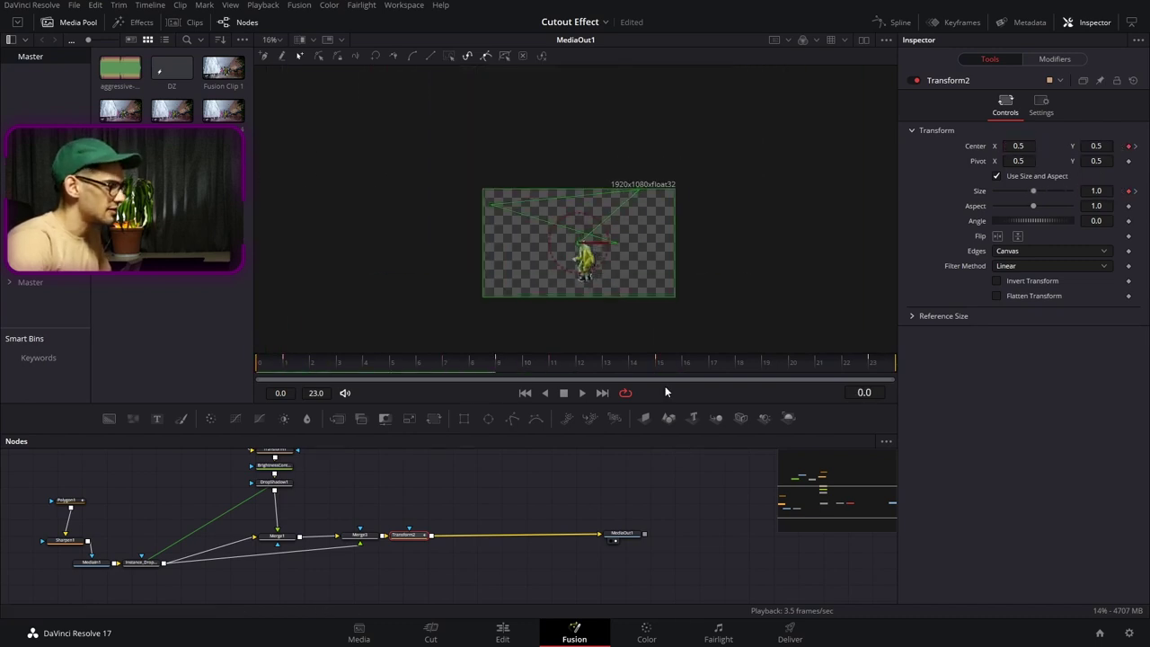
Step: Convert Transform2's Displacement and Size curves to Step In in the spline editor for abrupt jumps
{"action": "left_click", "coordinate": [712, 485]}
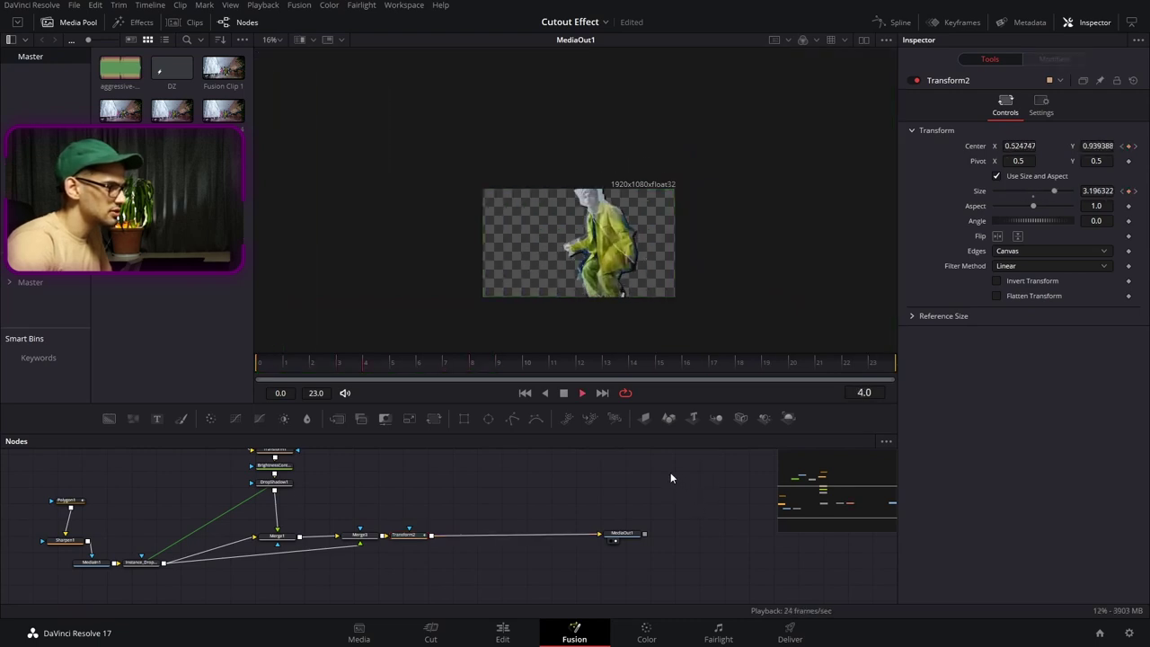
{"action": "left_click", "coordinate": [411, 535]}
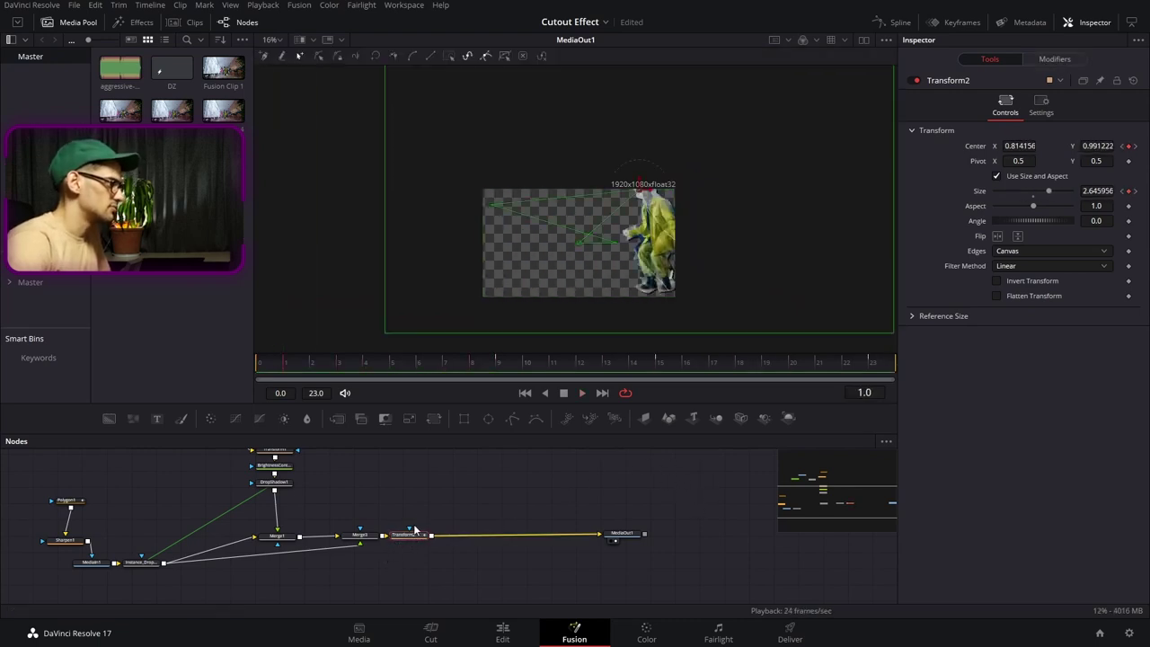
{"action": "left_click", "coordinate": [894, 23]}
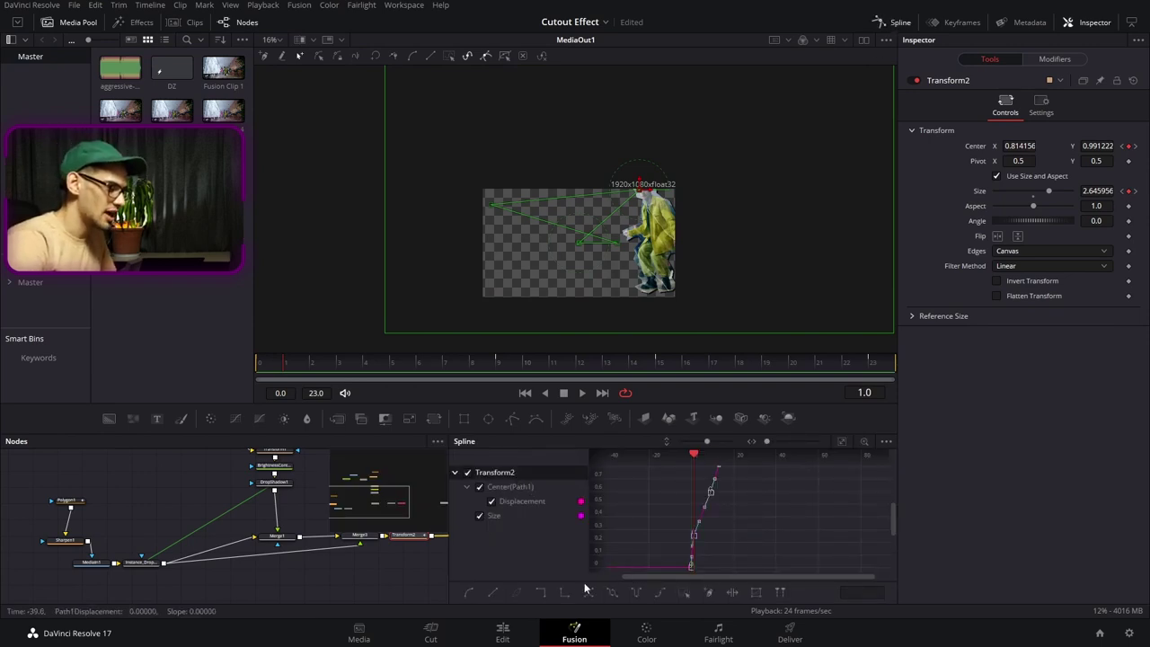
{"action": "left_click", "coordinate": [541, 594]}
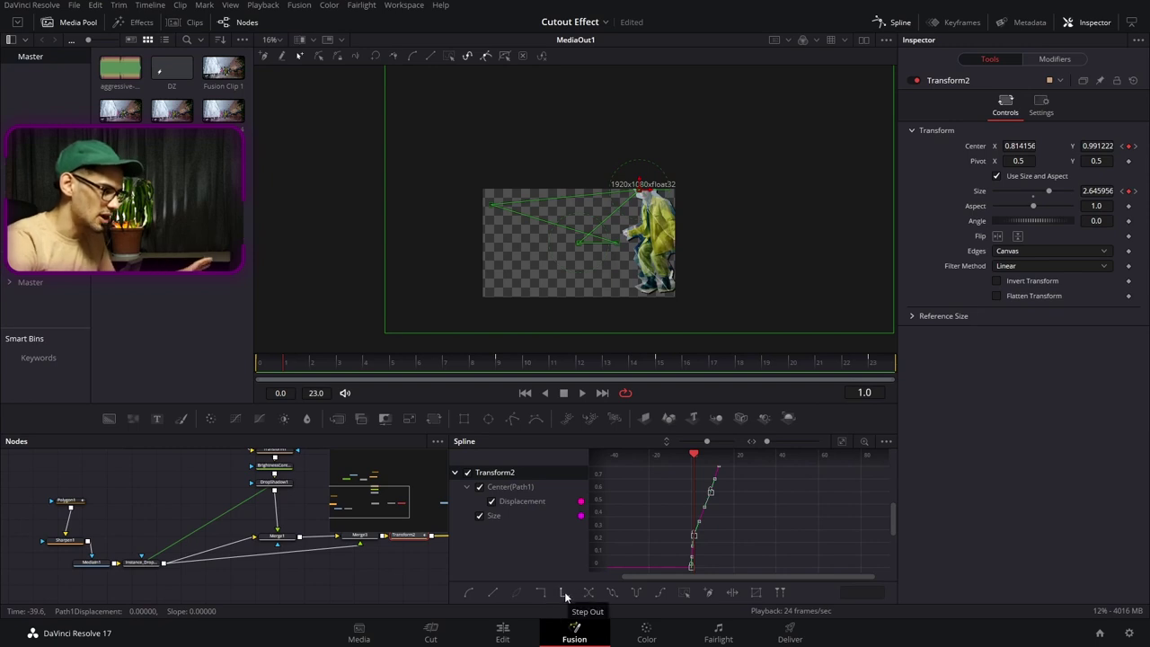
Step: Play the stepped cutout animation from frame 0 to check how it jumps between positions
{"action": "left_click", "coordinate": [255, 377]}
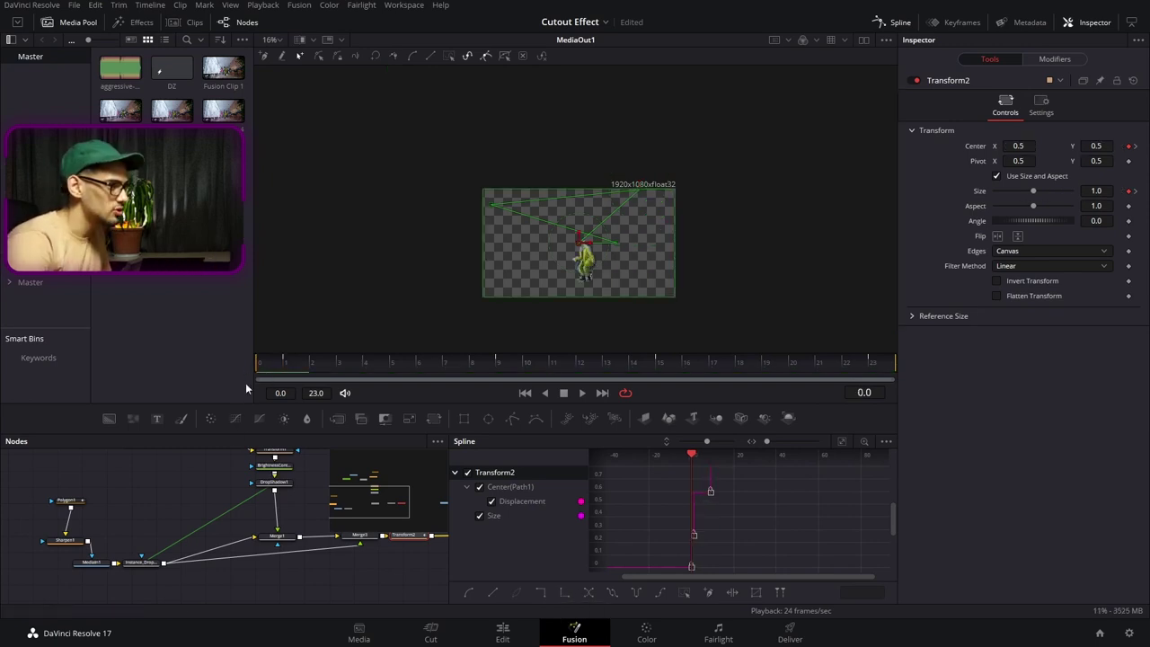
{"action": "key", "text": "space"}
{"action": "key", "text": "space"}
{"action": "key", "text": "space"}
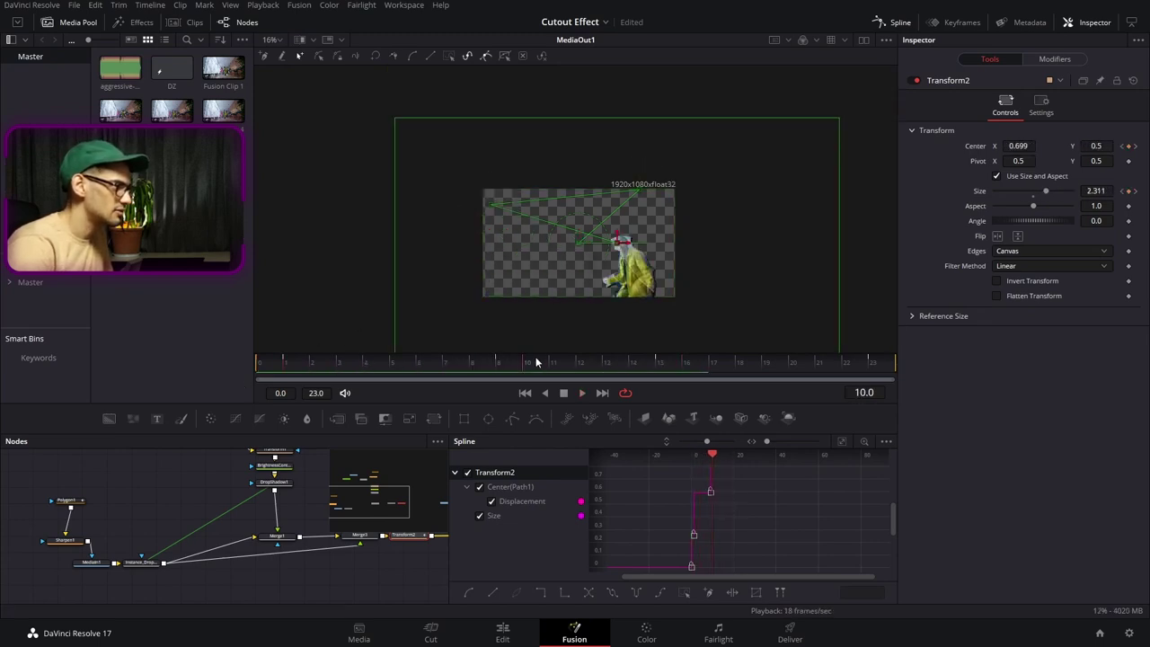
{"action": "key", "text": "space"}
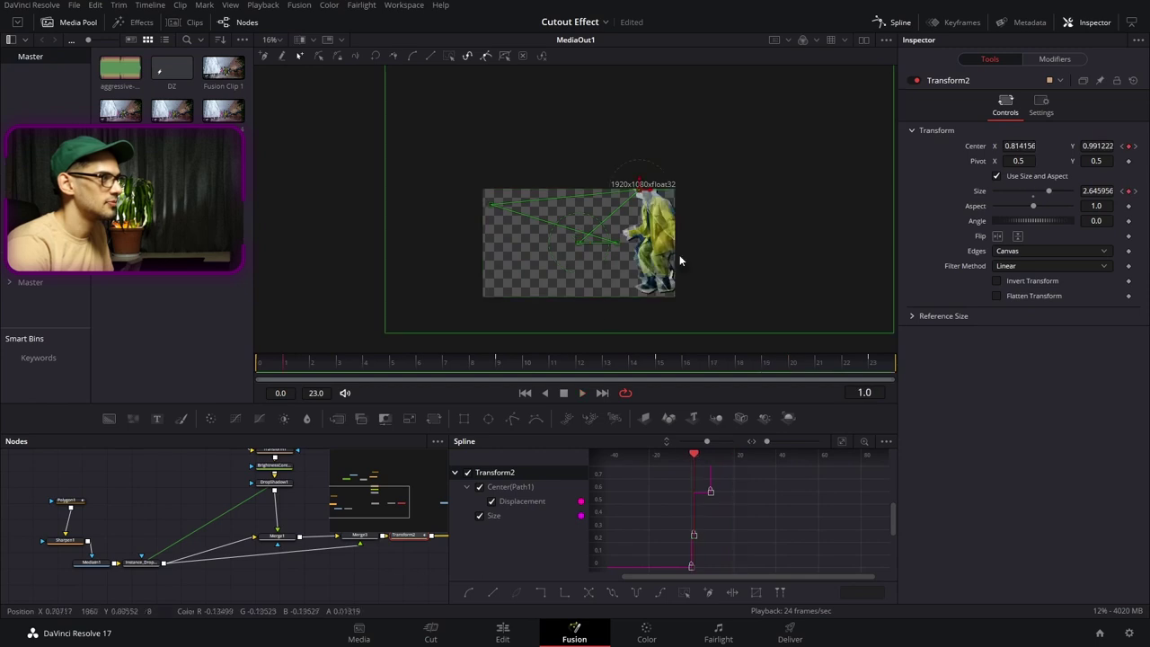
Step: Close the spline editor, return to the Edit page and play the animated cutout over the corridor footage
{"action": "left_click", "coordinate": [906, 22]}
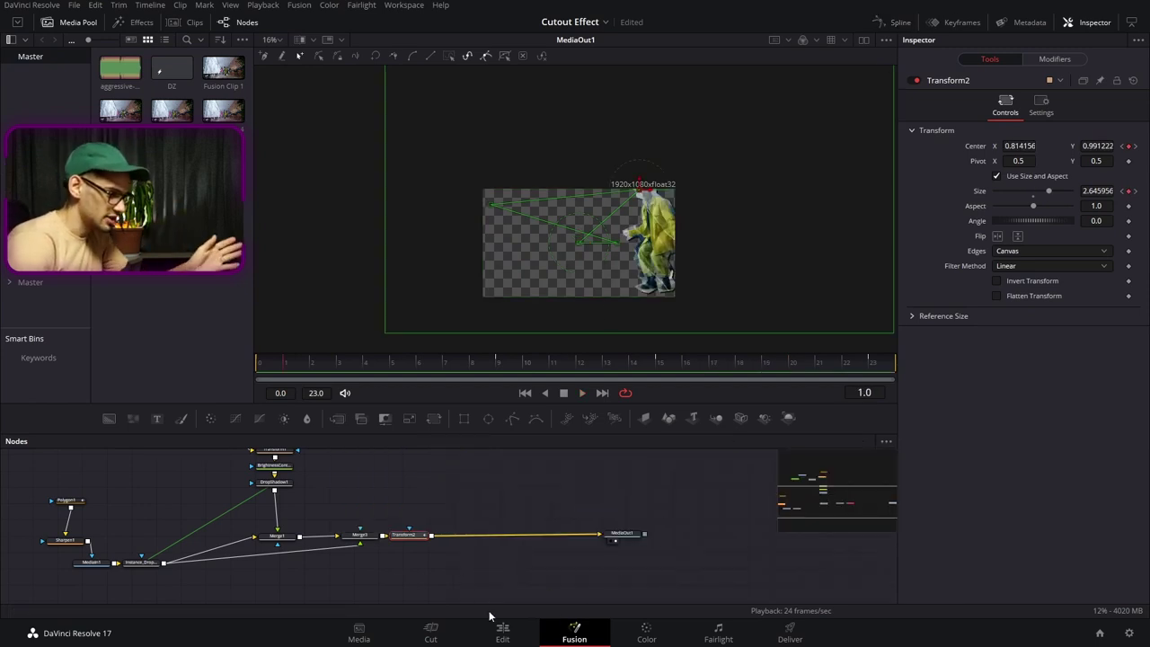
{"action": "left_click", "coordinate": [512, 638]}
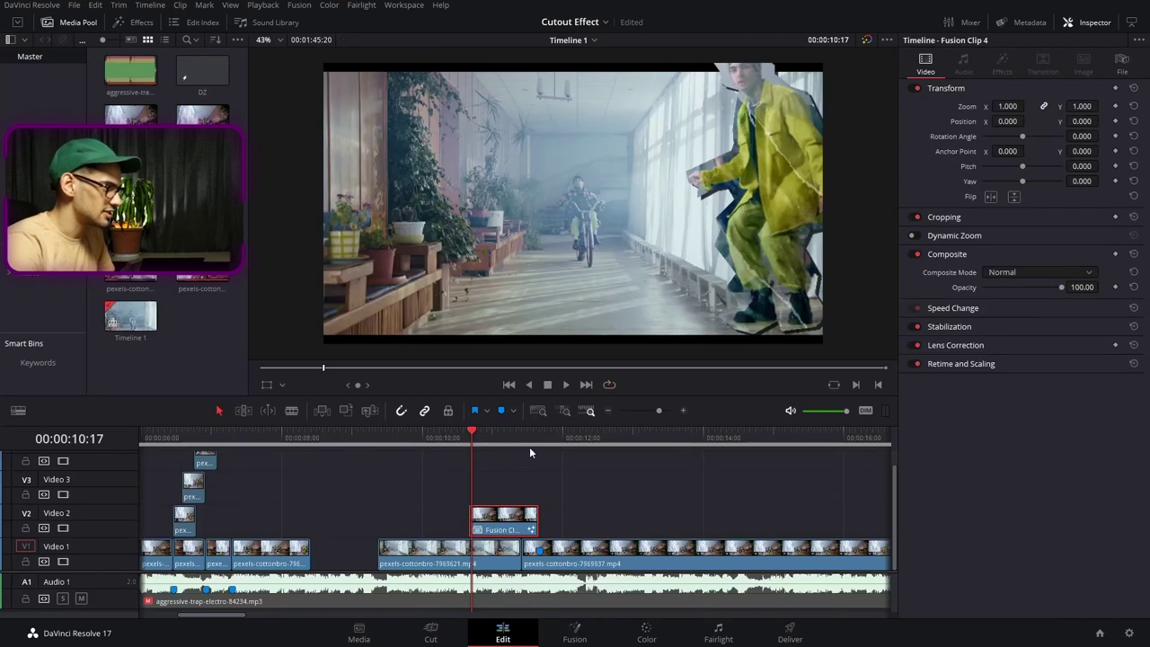
{"action": "key", "text": "Left"}
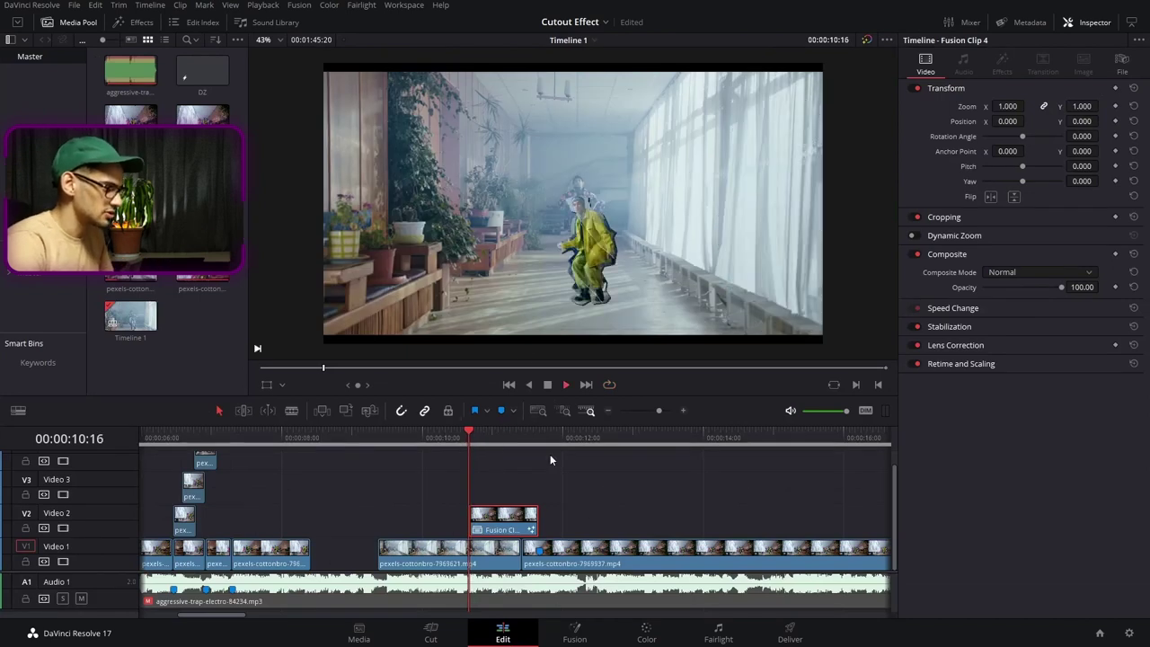
Step: In the Fusion composition, move BrightnessContrast1 out of the chain after Transform1 and insert it between MediaIn2 and Merge2
{"action": "key", "text": "shift+5"}
{"action": "left_click", "coordinate": [387, 511]}
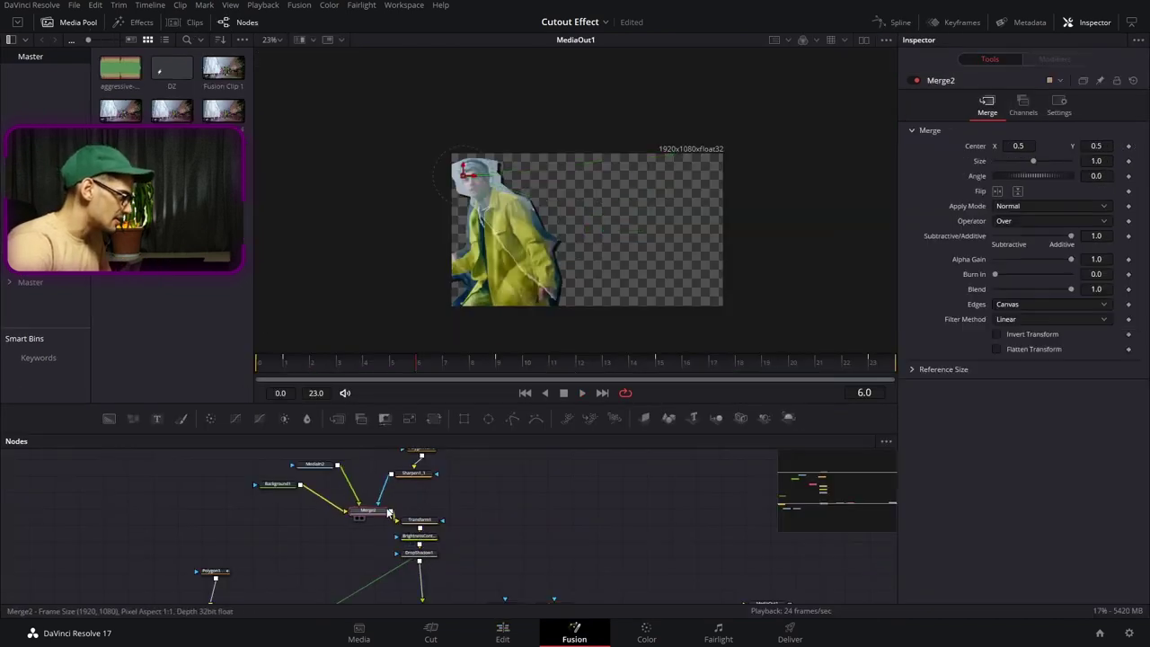
{"action": "left_click_drag", "start_coordinate": [431, 559], "coordinate": [369, 524]}
{"action": "left_click", "coordinate": [424, 538]}
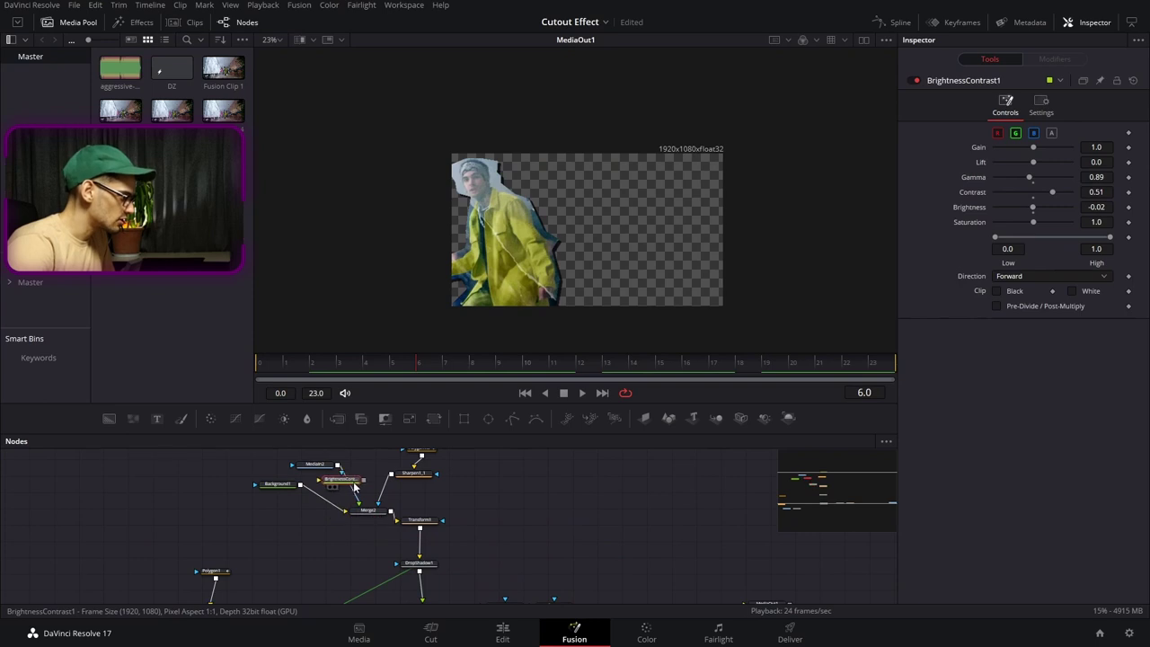
{"action": "left_click_drag", "start_coordinate": [355, 485], "coordinate": [355, 490]}
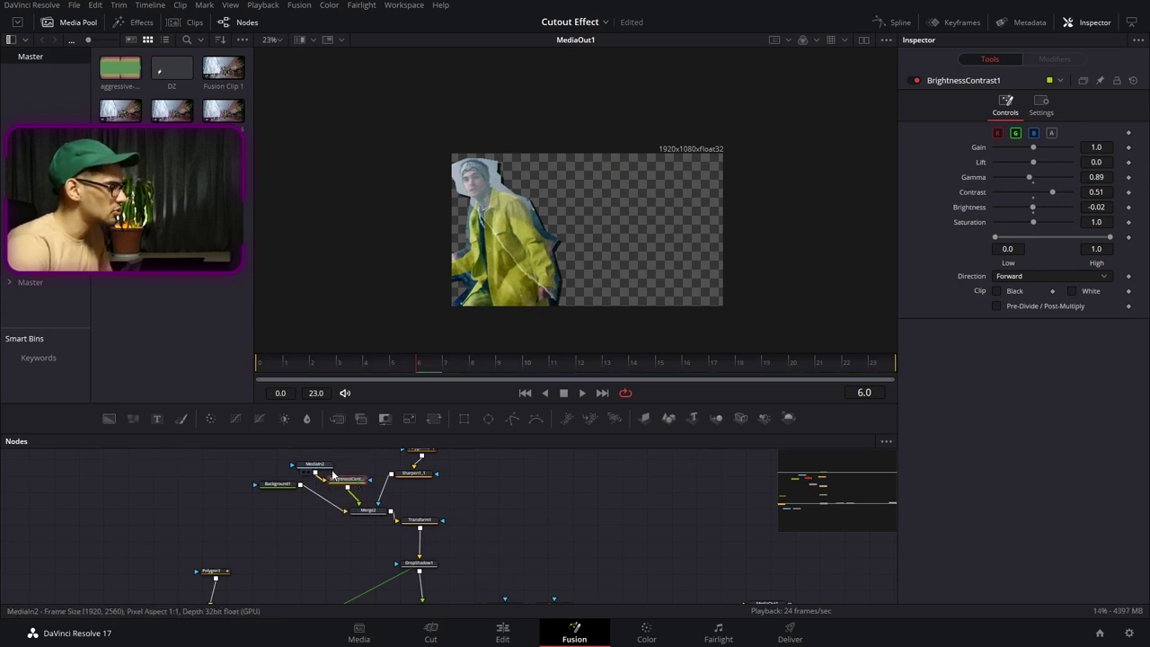
{"action": "left_click_drag", "start_coordinate": [432, 460], "coordinate": [440, 482]}
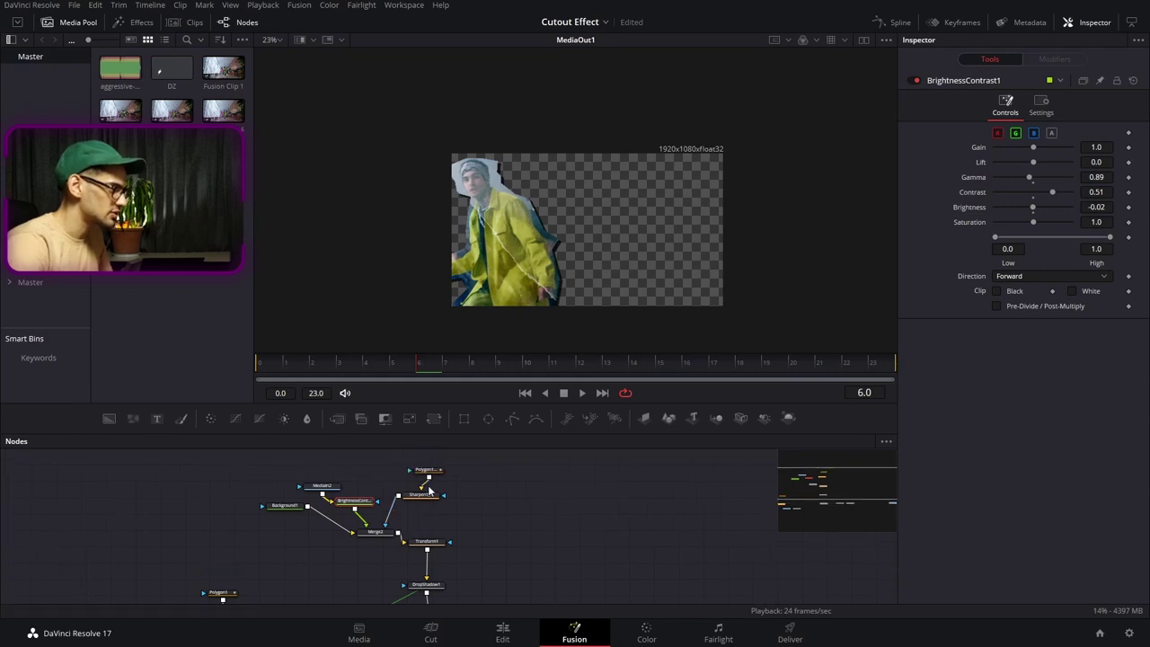
Step: Return to the Edit page and play the cutout section repeatedly to check its look against the corridor footage
{"action": "left_click", "coordinate": [502, 634]}
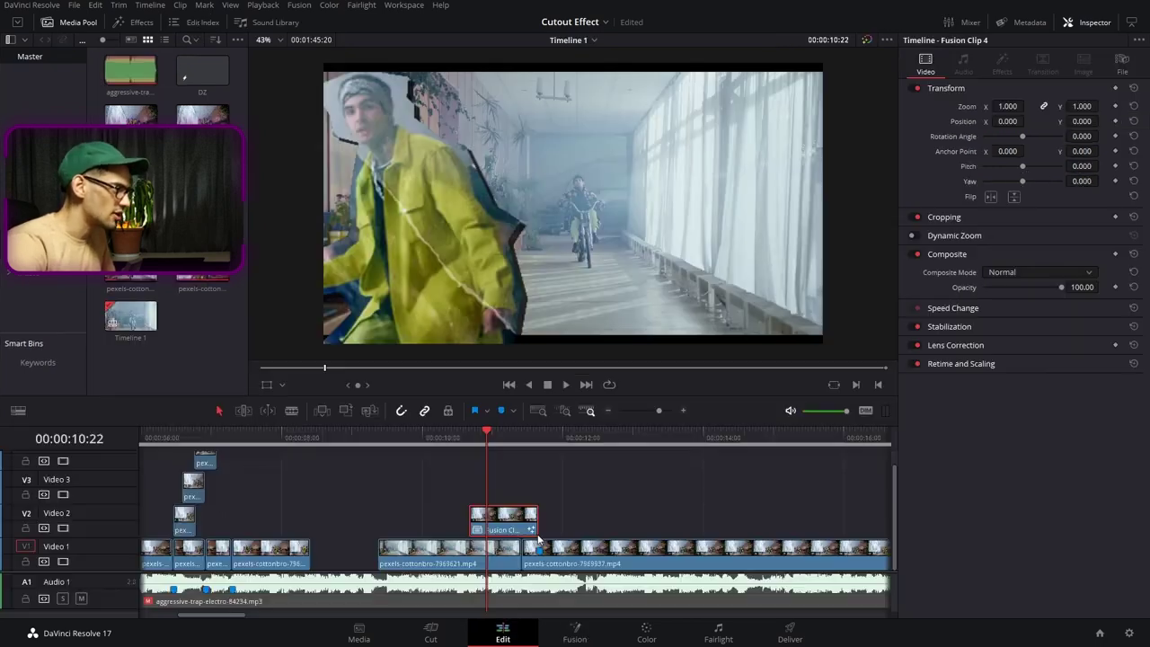
{"action": "left_click_drag", "start_coordinate": [526, 49], "coordinate": [537, 206]}
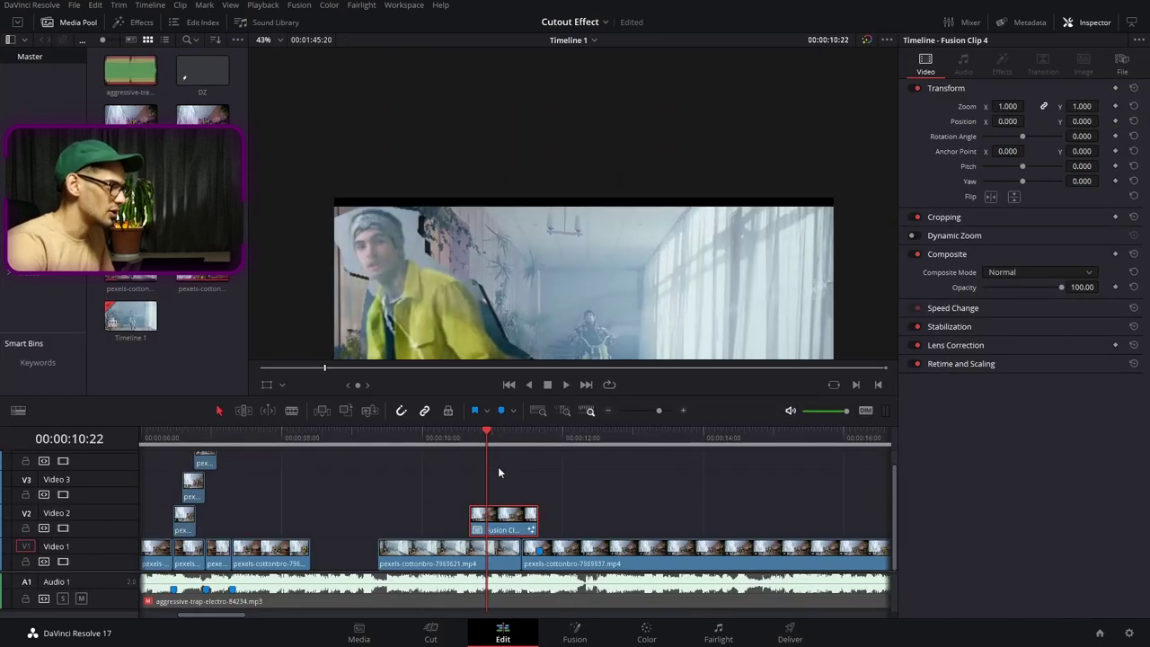
{"action": "left_click_drag", "start_coordinate": [495, 439], "coordinate": [504, 440]}
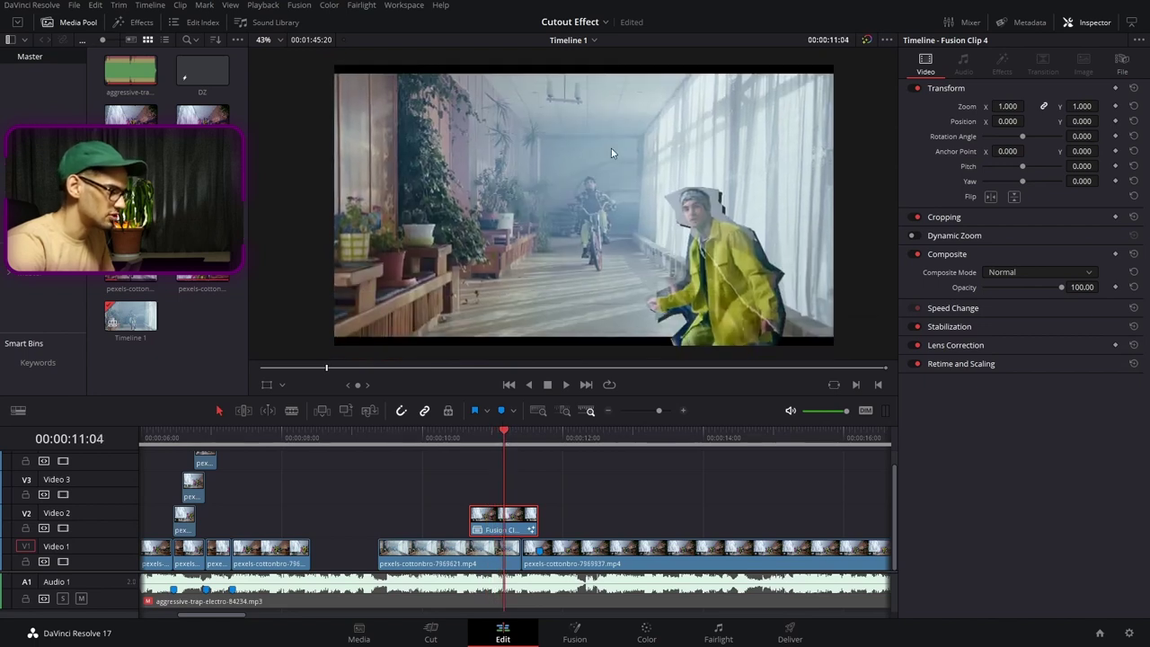
{"action": "left_click", "coordinate": [463, 439]}
{"action": "key", "text": "space"}
{"action": "left_click", "coordinate": [462, 439]}
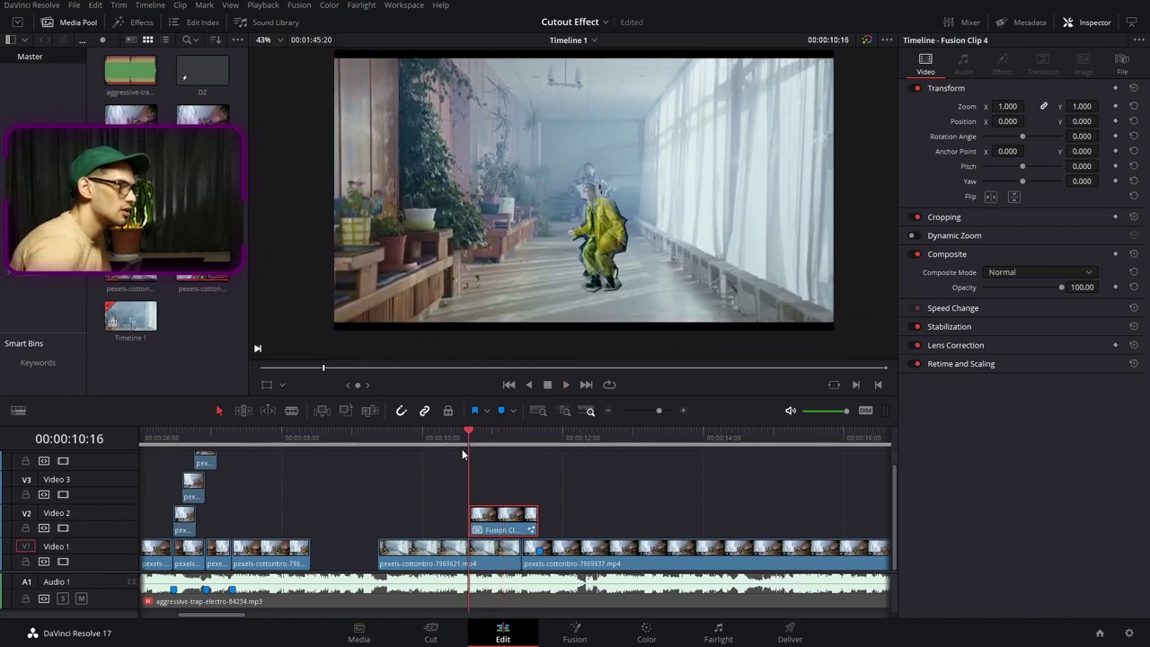
{"action": "mouse_move", "coordinate": [473, 447]}
{"action": "left_mouse_down"}
{"action": "mouse_move", "coordinate": [521, 453]}
{"action": "mouse_move", "coordinate": [478, 455]}
{"action": "left_mouse_up"}
{"action": "key", "text": "space"}
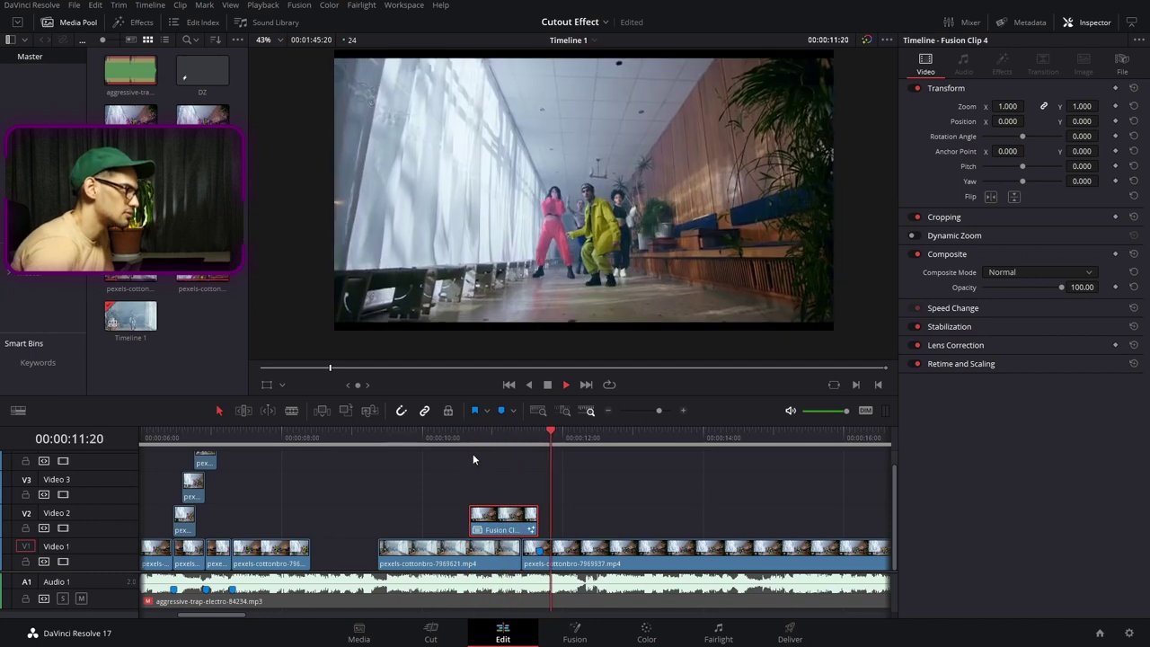
{"action": "left_click", "coordinate": [475, 459]}
{"action": "left_click", "coordinate": [469, 444]}
{"action": "key", "text": "space"}
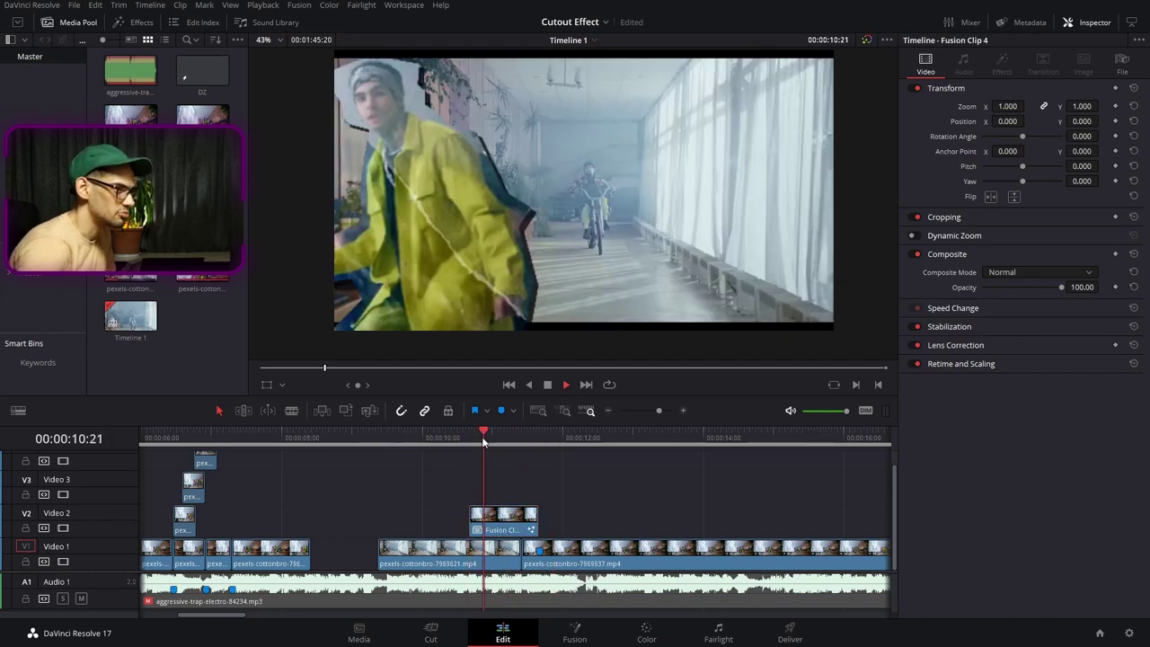
{"action": "key", "text": "space"}
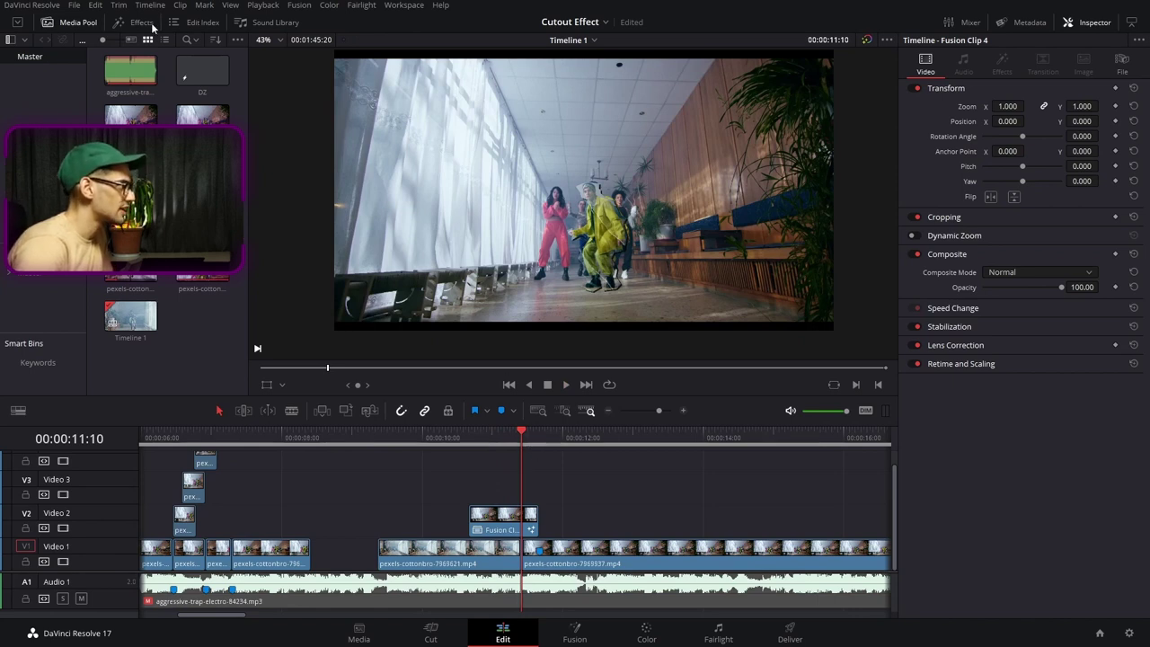
Step: Add a Blur Dissolve transition to the end of Fusion Clip 4 on Video 2 and scrub through it
{"action": "left_click", "coordinate": [142, 22]}
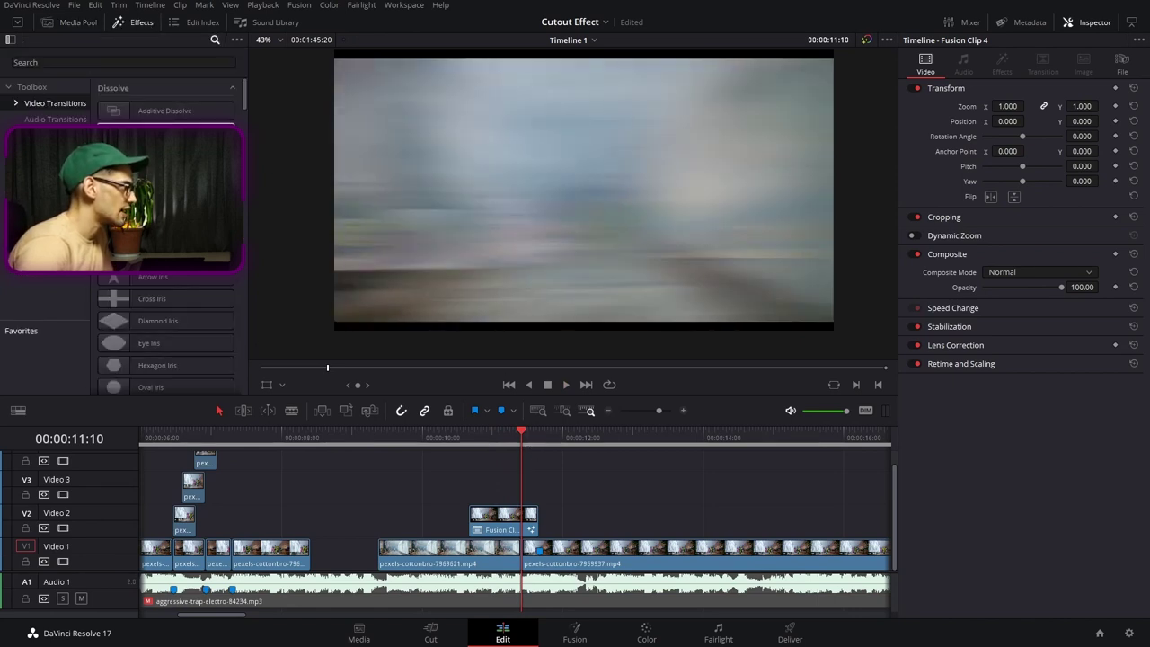
{"action": "left_click_drag", "start_coordinate": [165, 133], "coordinate": [531, 519]}
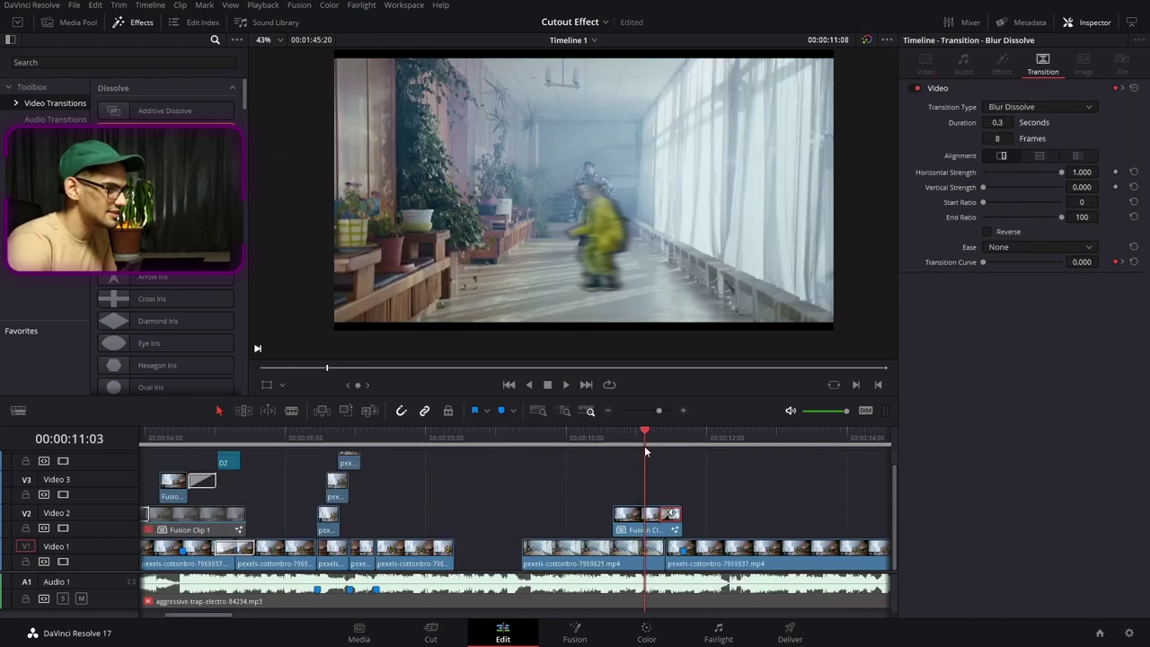
{"action": "left_click_drag", "start_coordinate": [645, 445], "coordinate": [660, 445]}
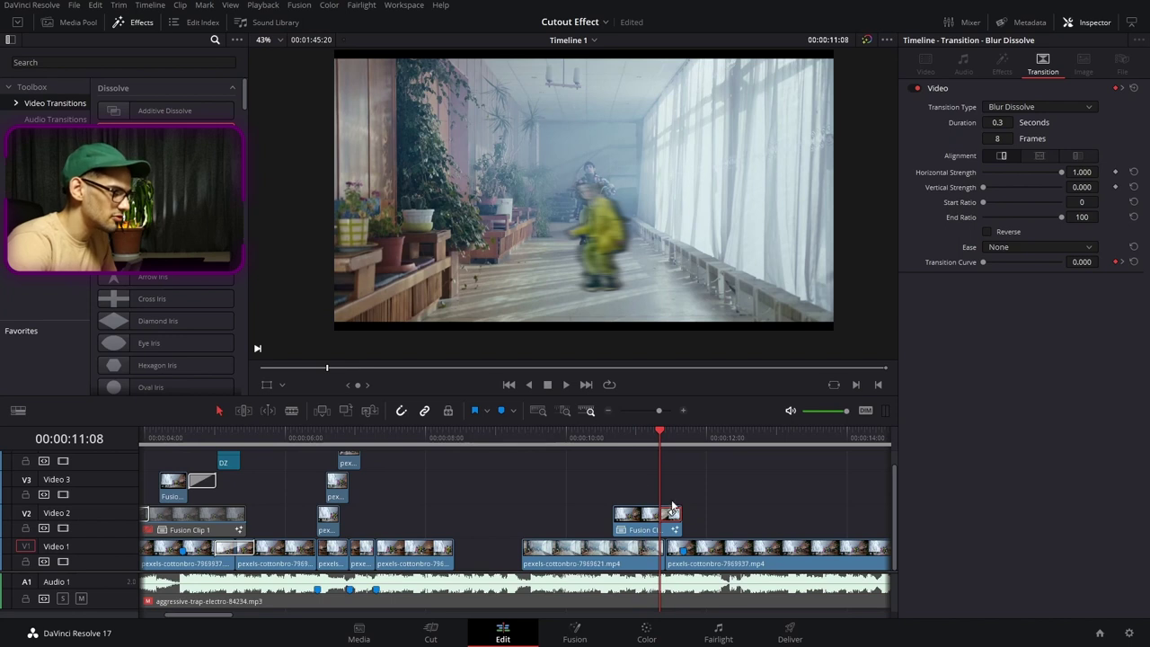
Step: Open Fusion Clip 4 in its own timeline, extend the clip inside to 2:21, and return to Timeline 1
{"action": "left_click_drag", "start_coordinate": [680, 526], "coordinate": [694, 528]}
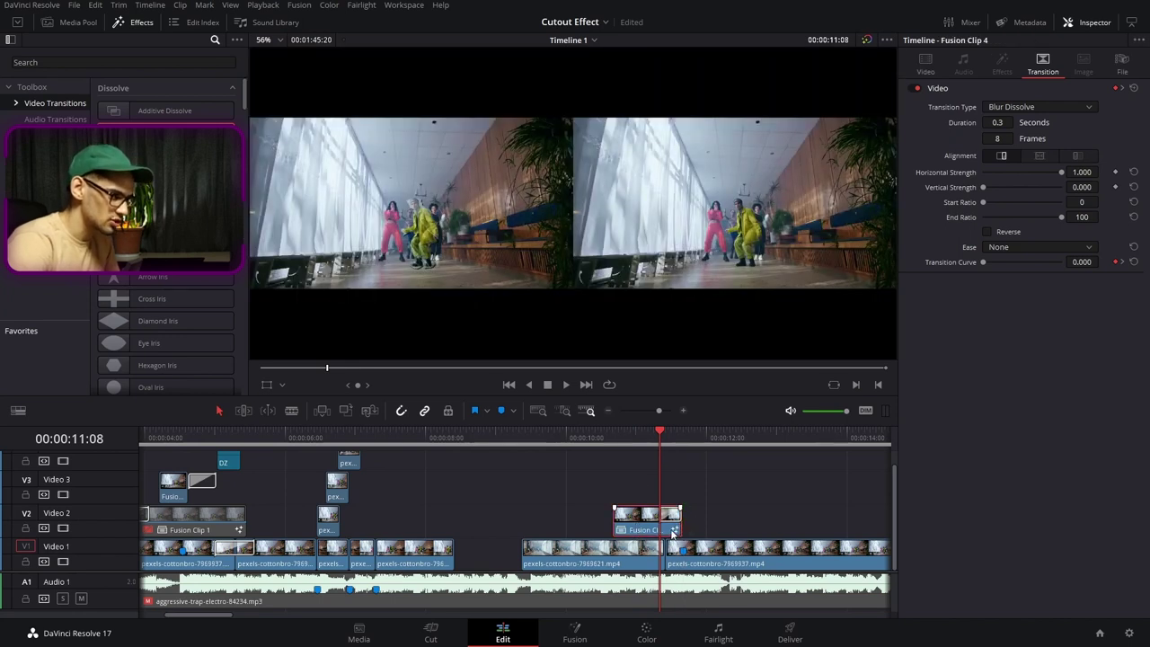
{"action": "right_click", "coordinate": [673, 534]}
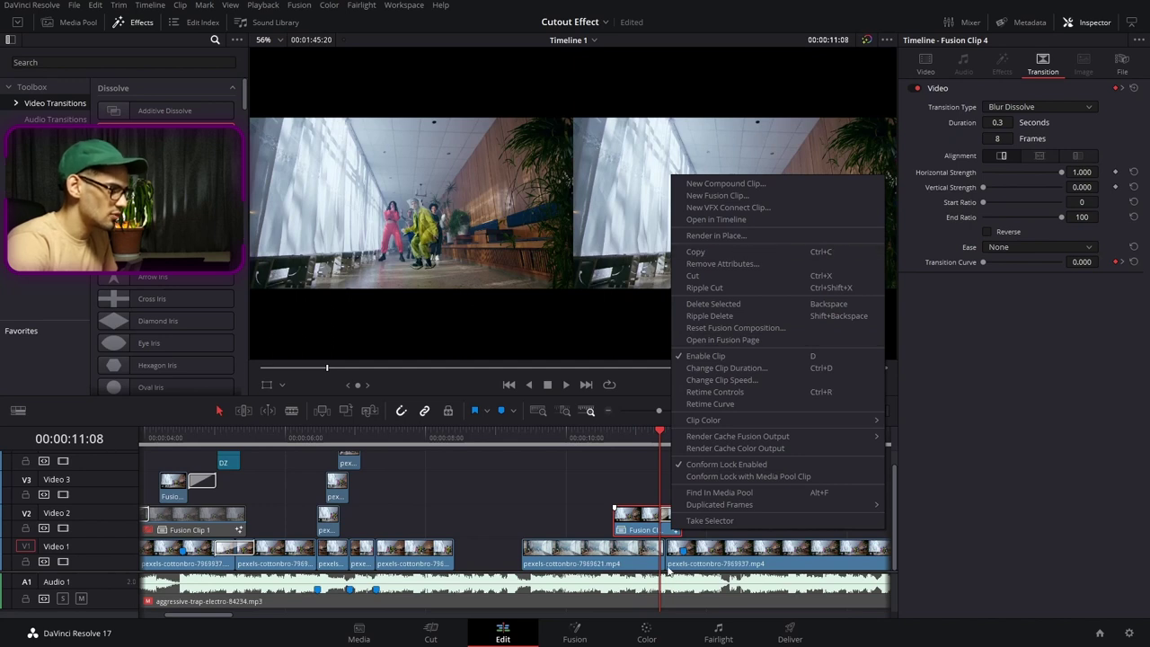
{"action": "right_click", "coordinate": [645, 549]}
{"action": "right_click", "coordinate": [647, 534]}
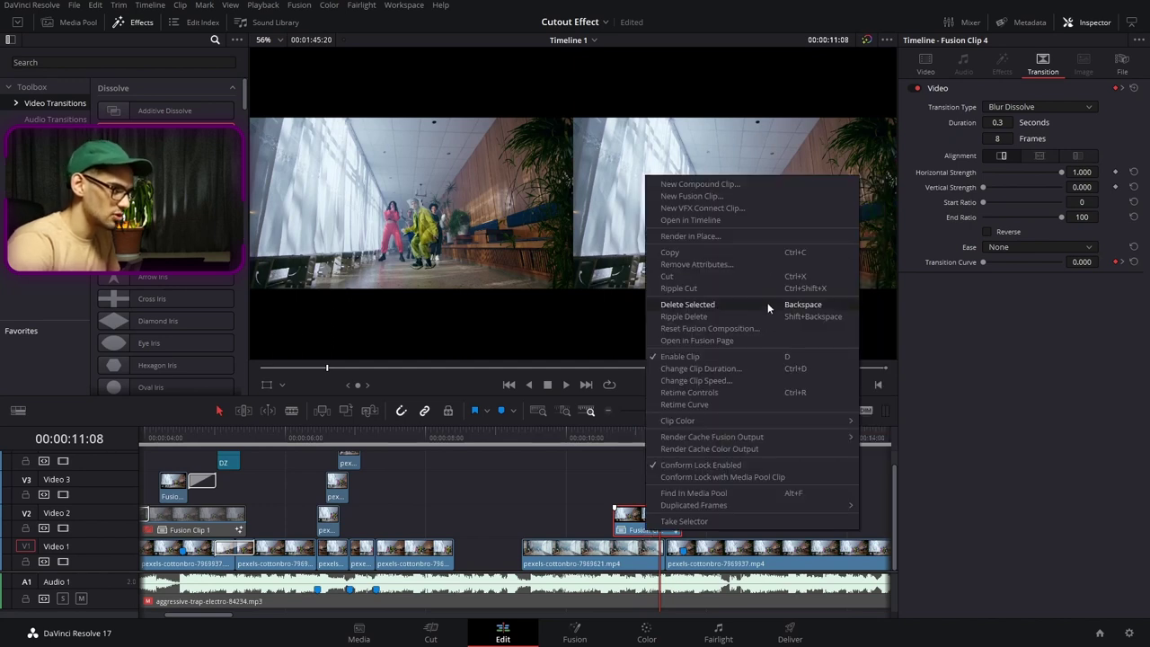
{"action": "left_click", "coordinate": [724, 223]}
{"action": "left_click_drag", "start_coordinate": [205, 509], "coordinate": [339, 493]}
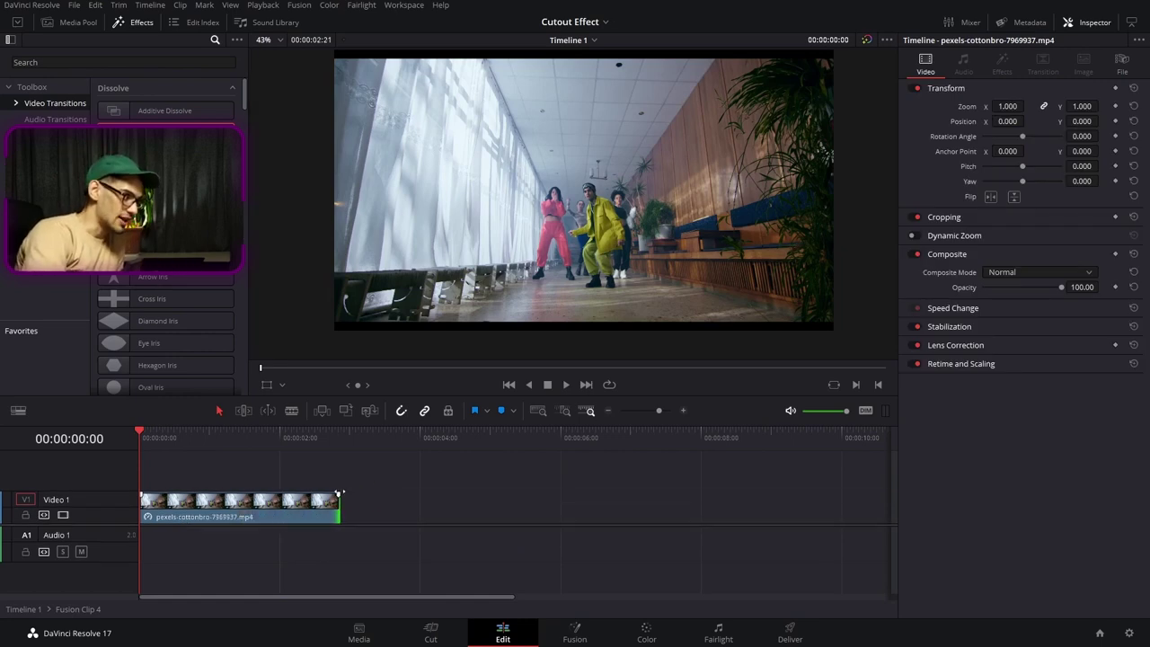
{"action": "left_click", "coordinate": [20, 611]}
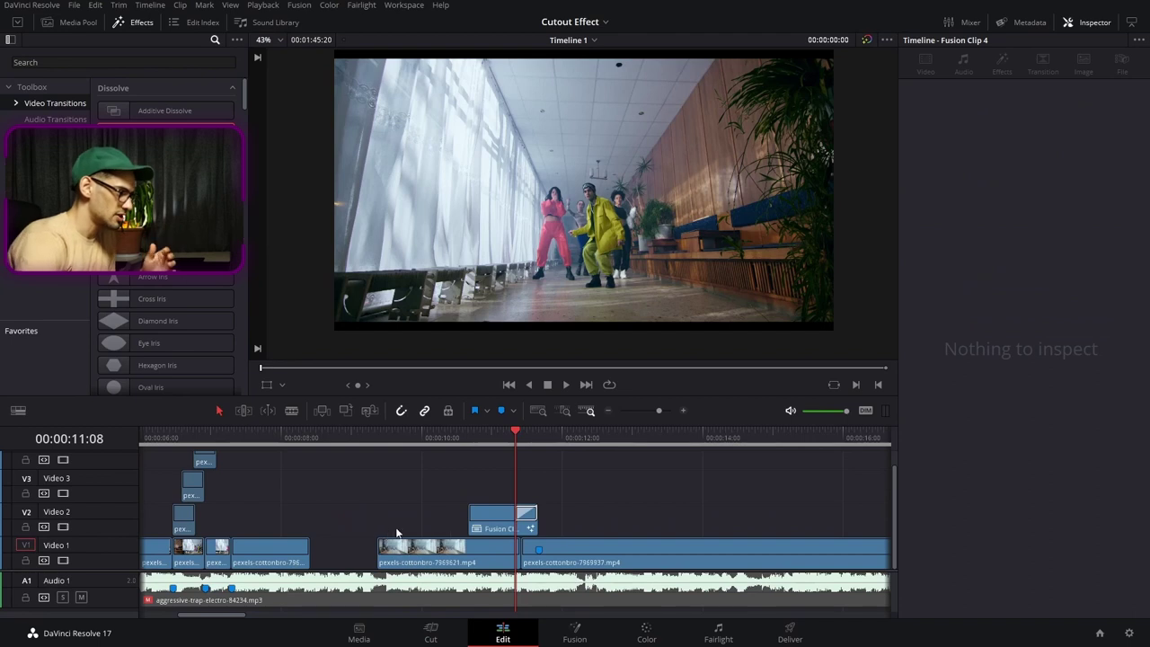
Step: Align the Blur Dissolve to start at the end of Fusion Clip 4 and play through the transition
{"action": "left_click", "coordinate": [526, 512]}
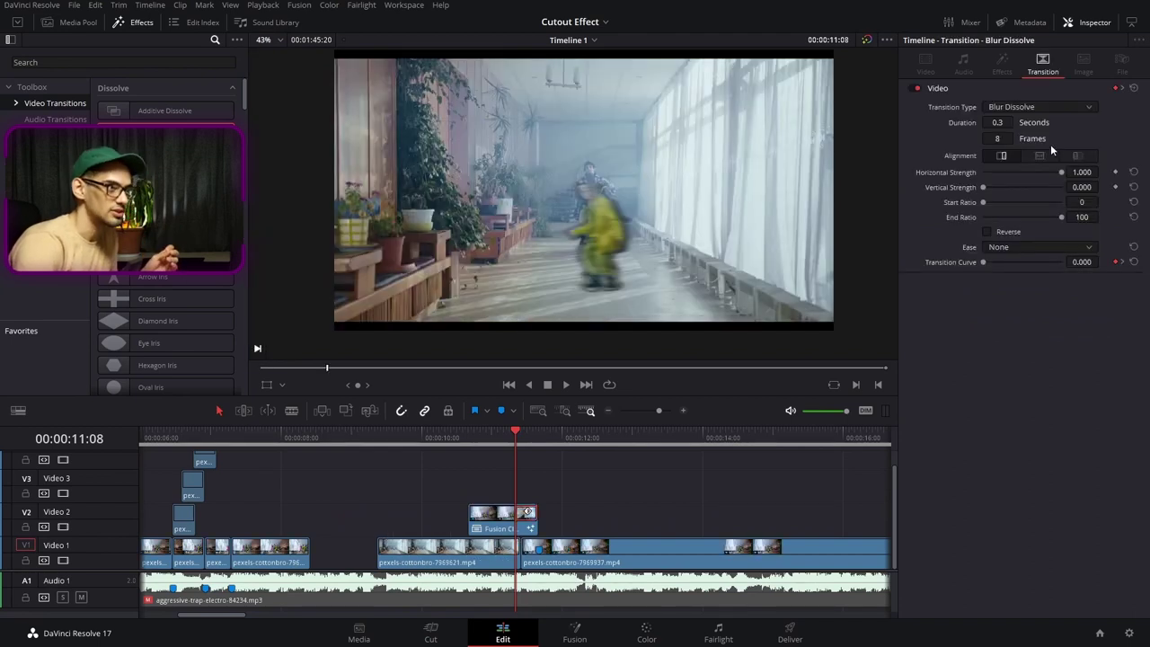
{"action": "left_click", "coordinate": [1075, 154]}
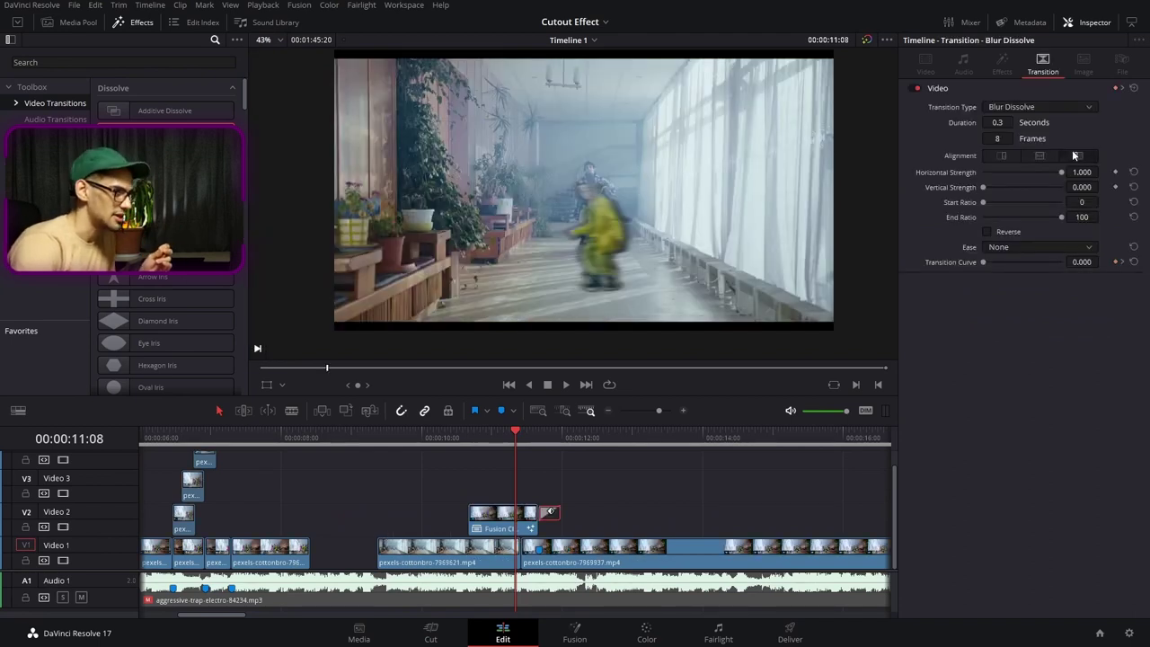
{"action": "key", "text": "space"}
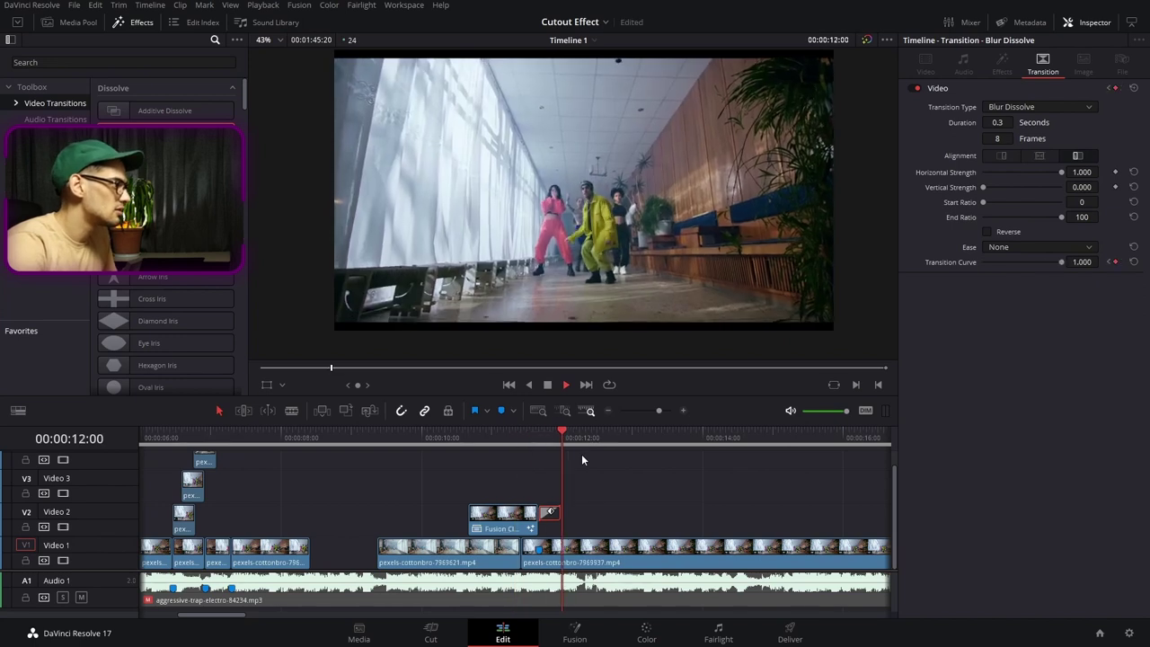
{"action": "left_click", "coordinate": [524, 439]}
{"action": "mouse_move", "coordinate": [517, 440]}
{"action": "left_mouse_down"}
{"action": "mouse_move", "coordinate": [470, 440]}
{"action": "mouse_move", "coordinate": [516, 435]}
{"action": "left_mouse_up"}
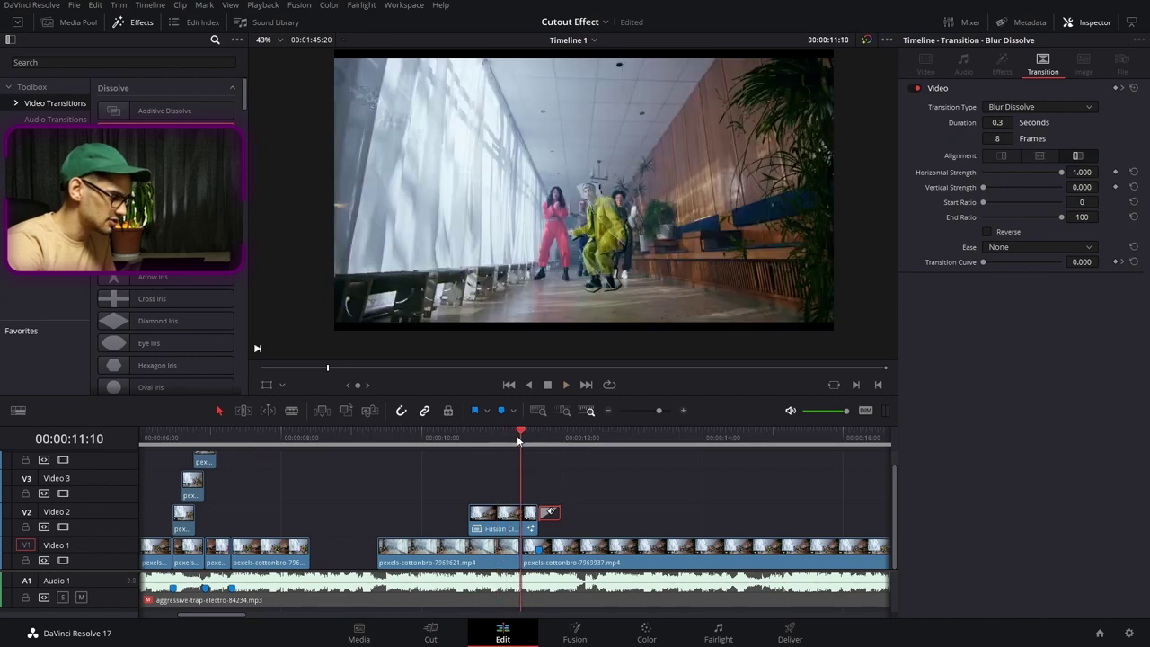
Step: Add a Smooth Cut transition at the start of the second footage clip beneath the cutout on Video 1 and play the result
{"action": "left_click", "coordinate": [522, 506]}
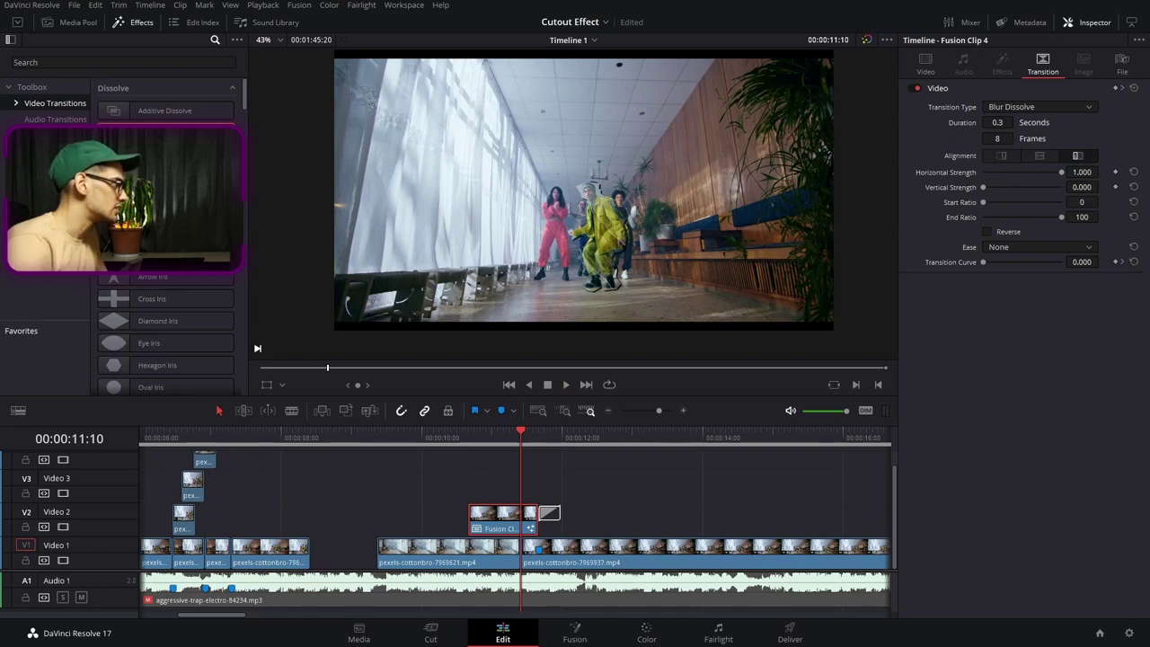
{"action": "left_click_drag", "start_coordinate": [165, 221], "coordinate": [526, 552]}
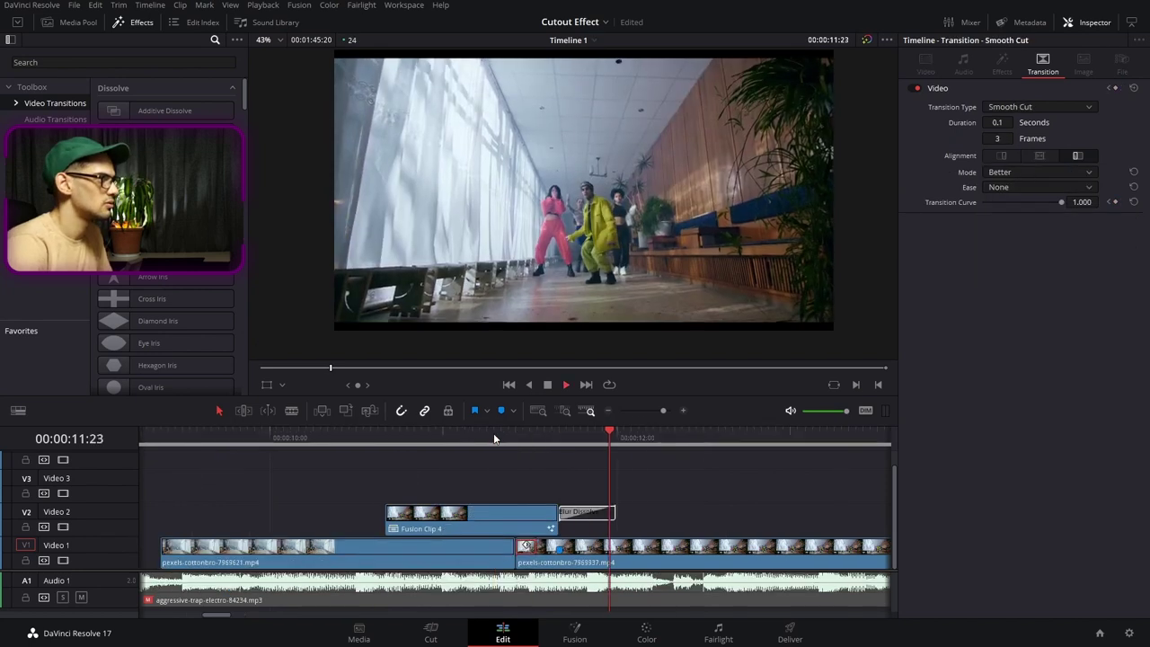
{"action": "left_click_drag", "start_coordinate": [428, 435], "coordinate": [472, 433]}
{"action": "key", "text": "space"}
{"action": "left_click", "coordinate": [429, 439]}
{"action": "key", "text": "space"}
{"action": "left_click", "coordinate": [477, 440]}
{"action": "key", "text": "space"}
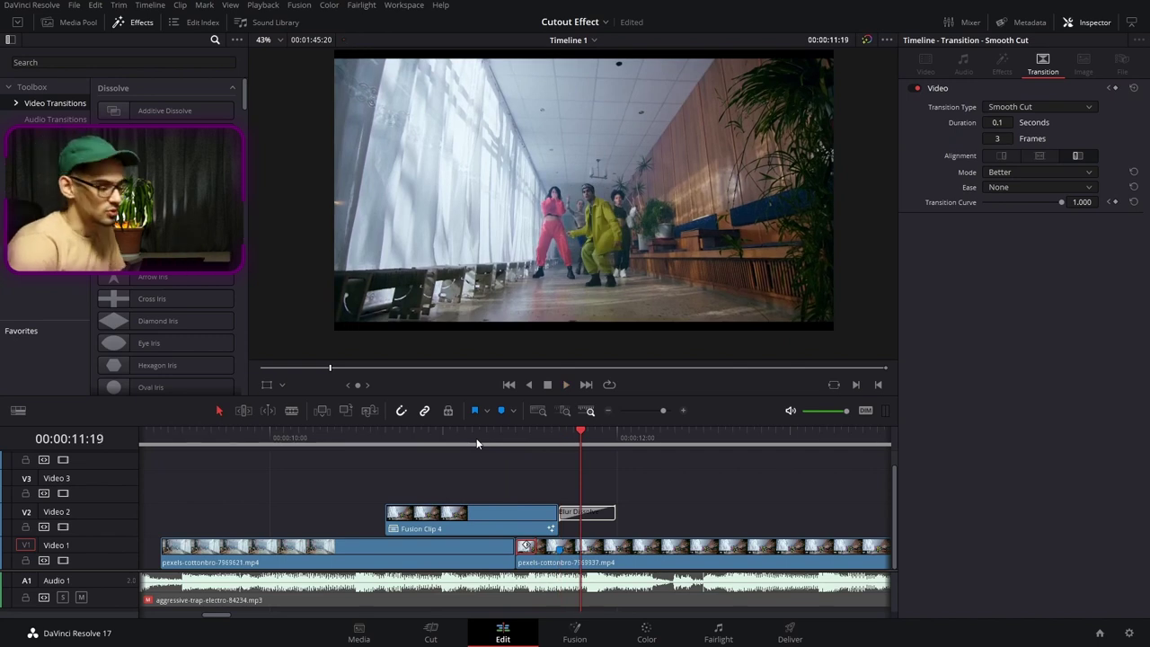
Step: Search the video transitions for "burn", select the Blur Dissolve after Fusion Clip 4 and play the cutout section again
{"action": "left_click_drag", "start_coordinate": [349, 512], "coordinate": [374, 480]}
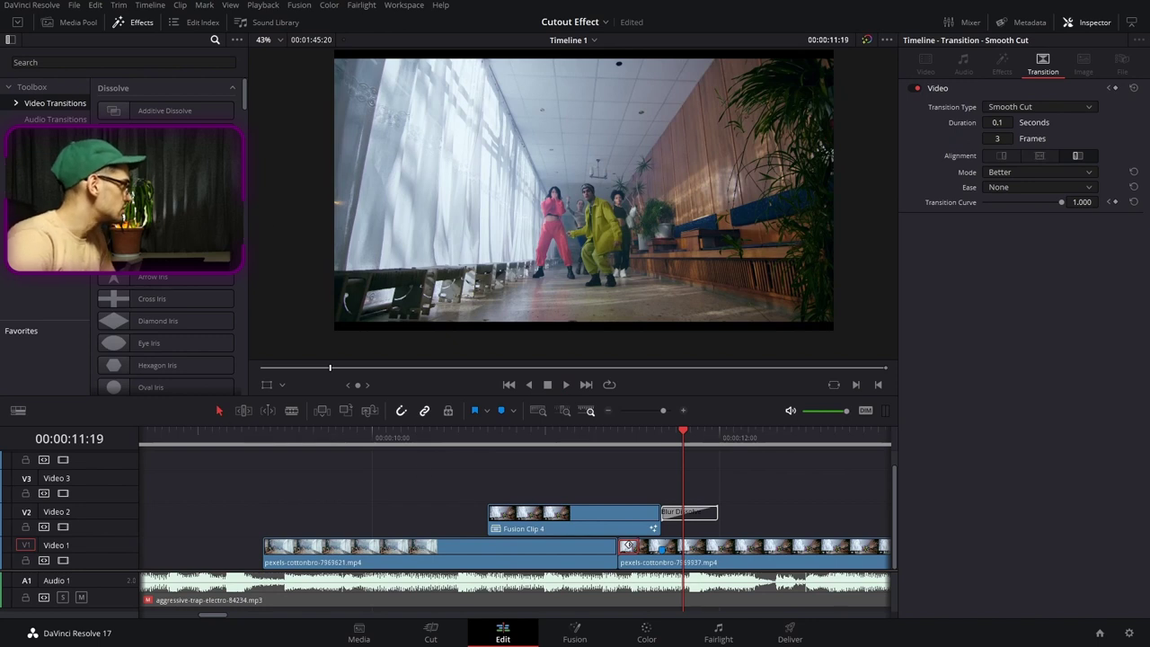
{"action": "type", "text": "burn"}
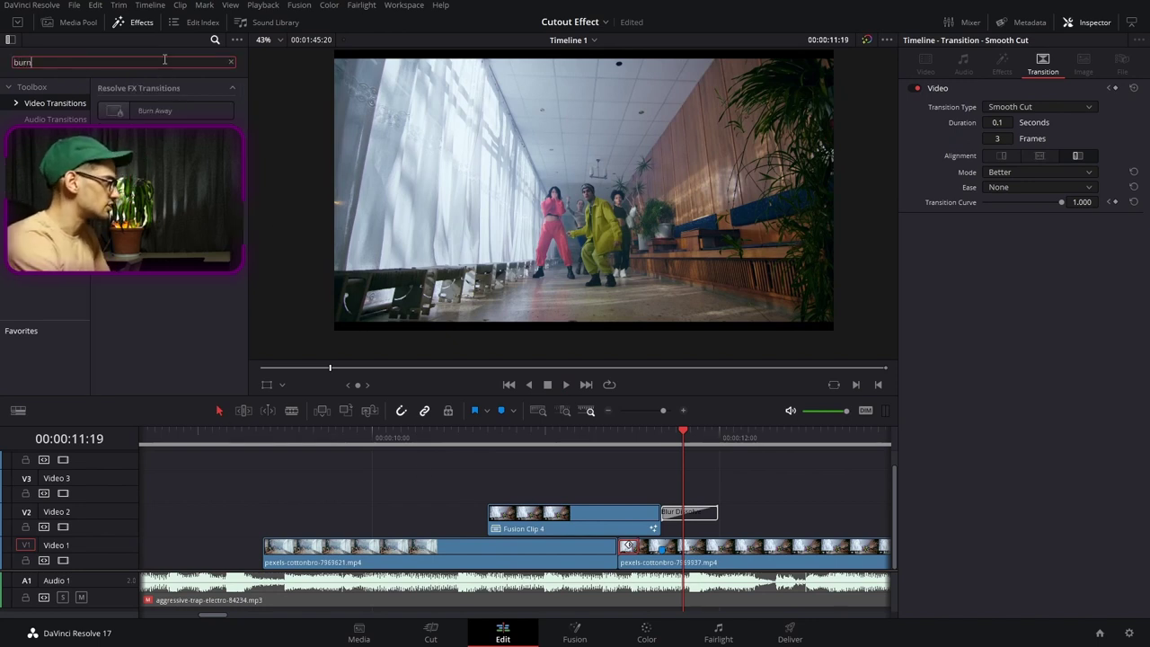
{"action": "left_click", "coordinate": [688, 512]}
{"action": "left_click", "coordinate": [590, 437]}
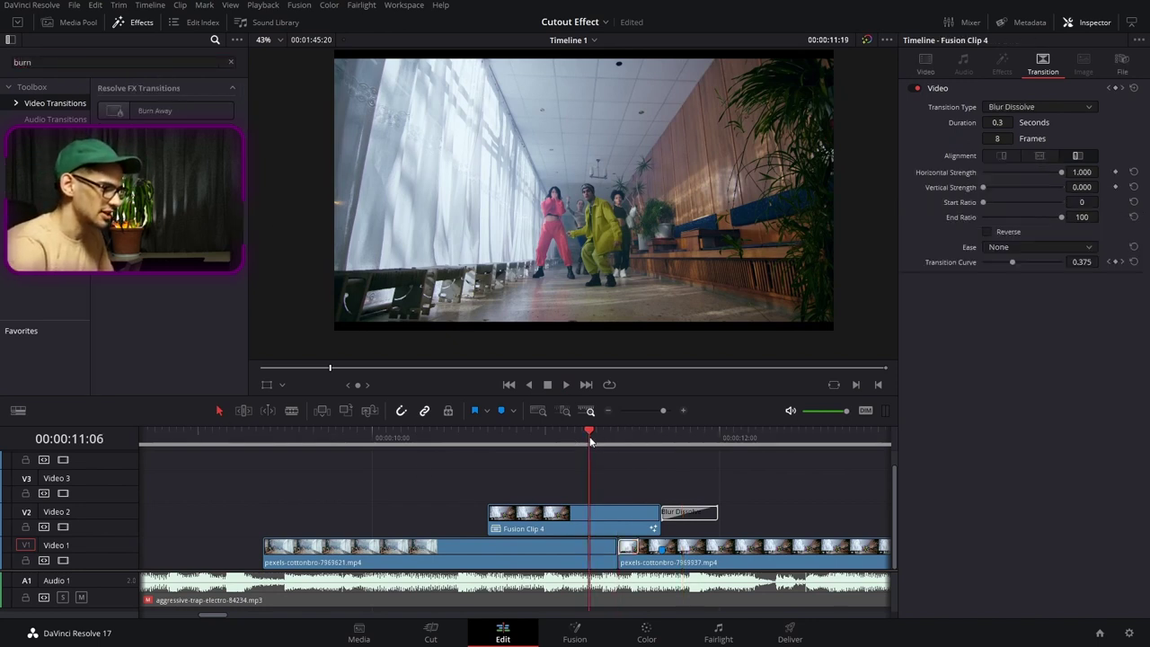
{"action": "left_click", "coordinate": [538, 444]}
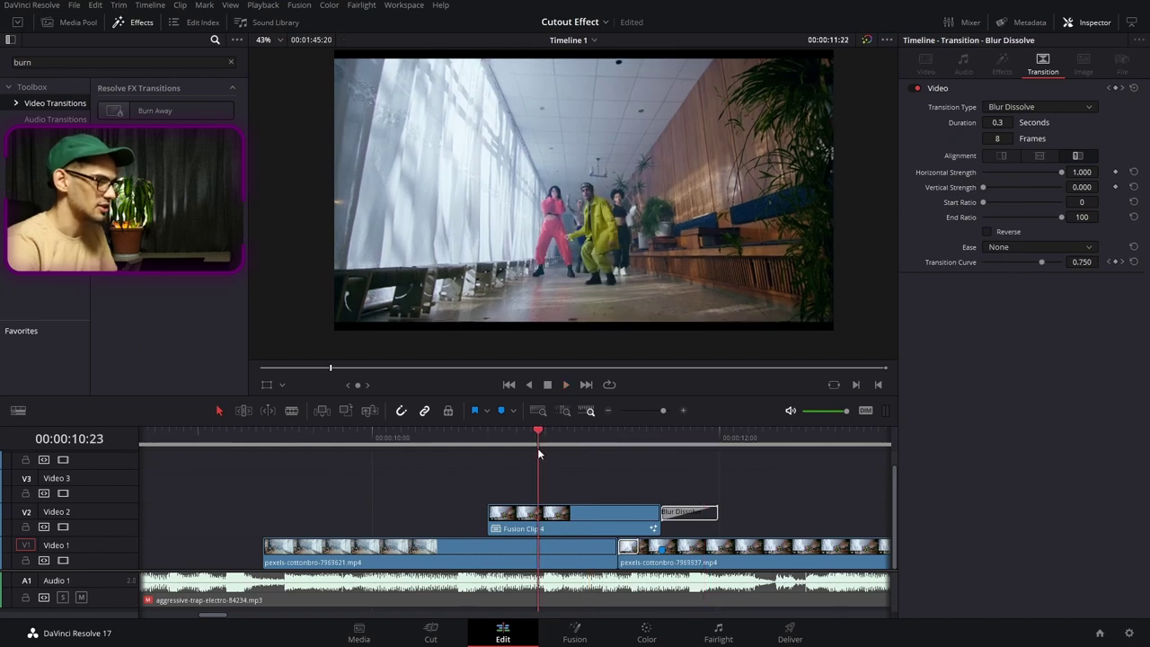
{"action": "left_click", "coordinate": [583, 468]}
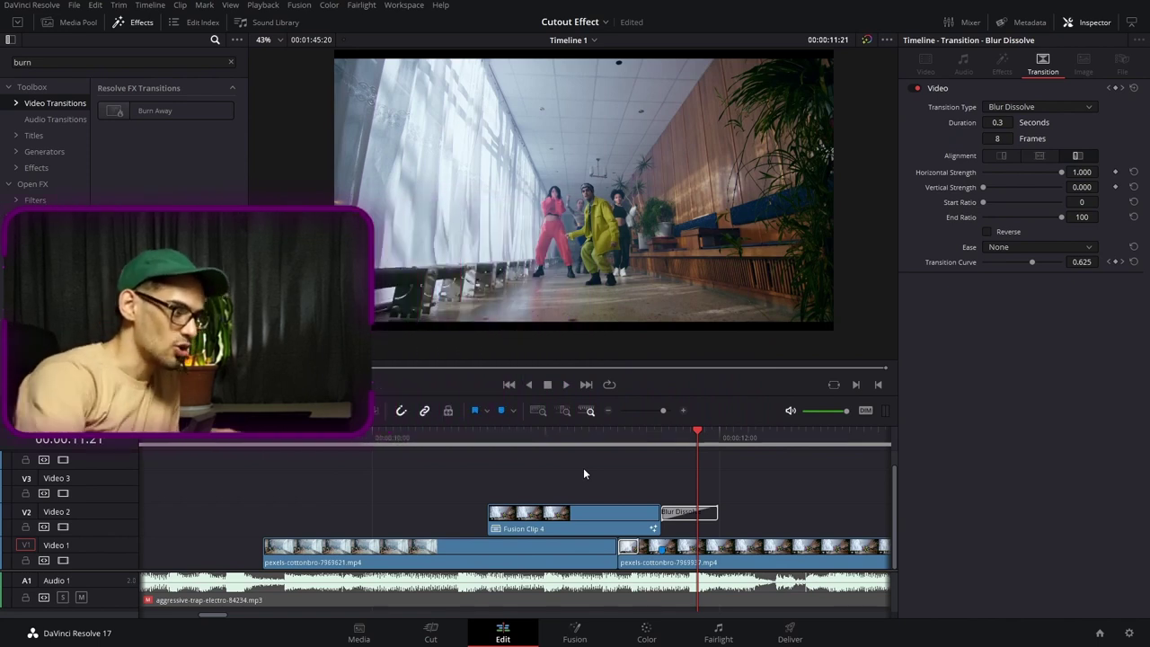
Step: Review the earlier torn-paper transition by playing and scrubbing the stacked clips around 00:00:06:10 to 00:00:07:02
{"action": "scroll", "coordinate": [442, 490], "scroll_direction": "left", "scroll_amount": 5}
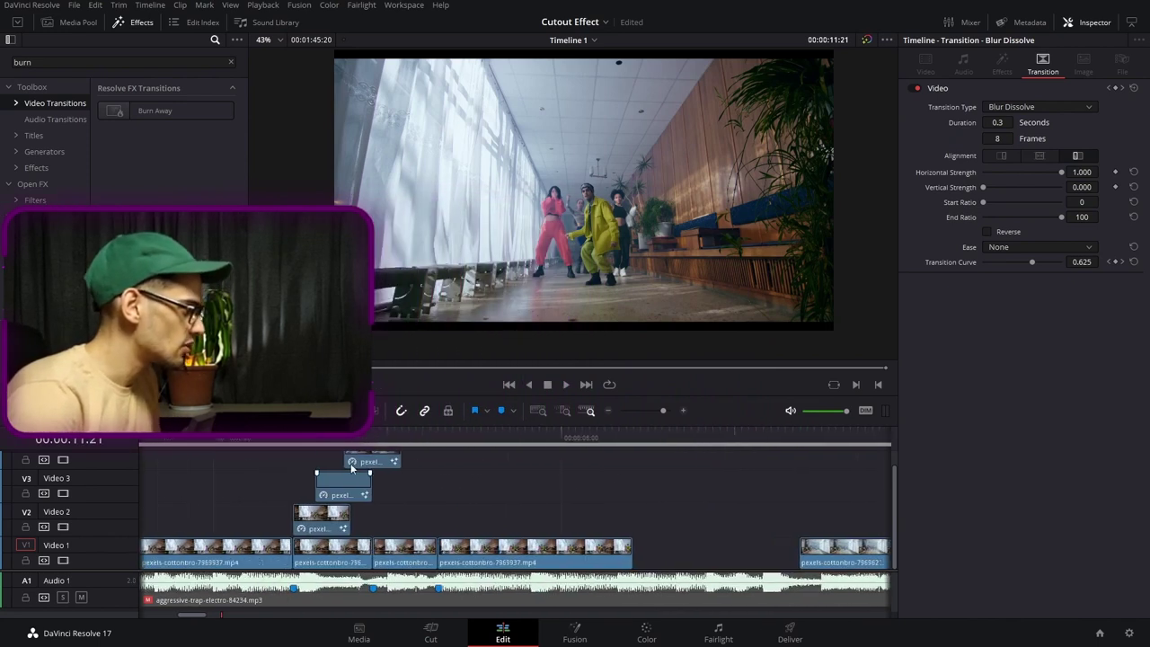
{"action": "left_click", "coordinate": [298, 442]}
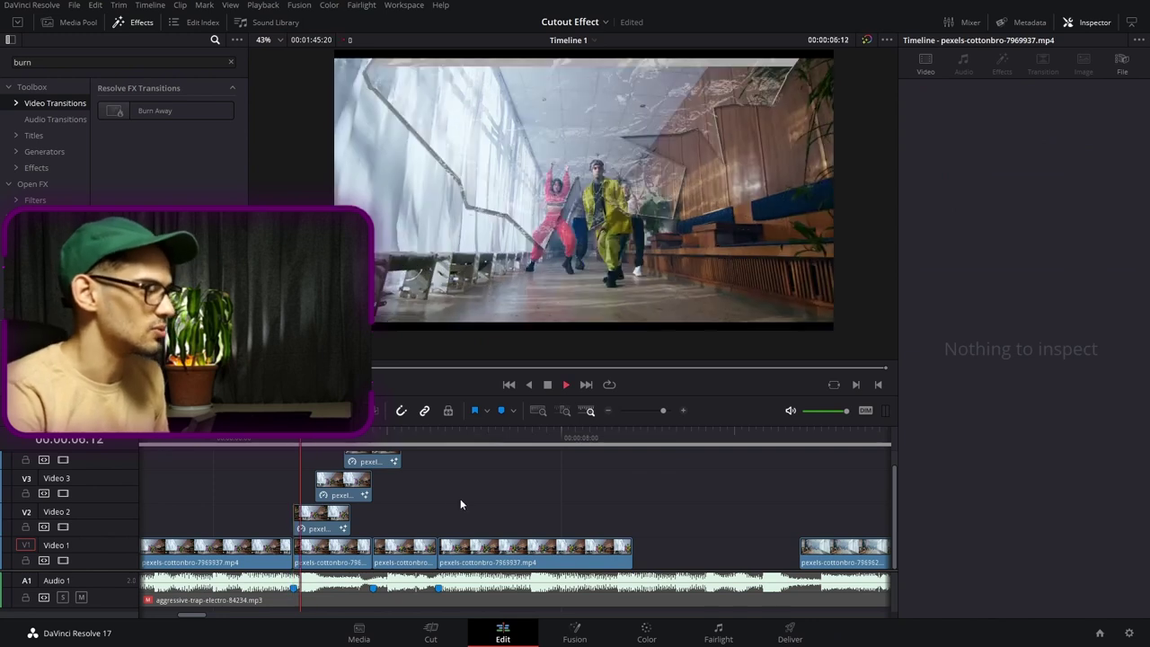
{"action": "key", "text": "space"}
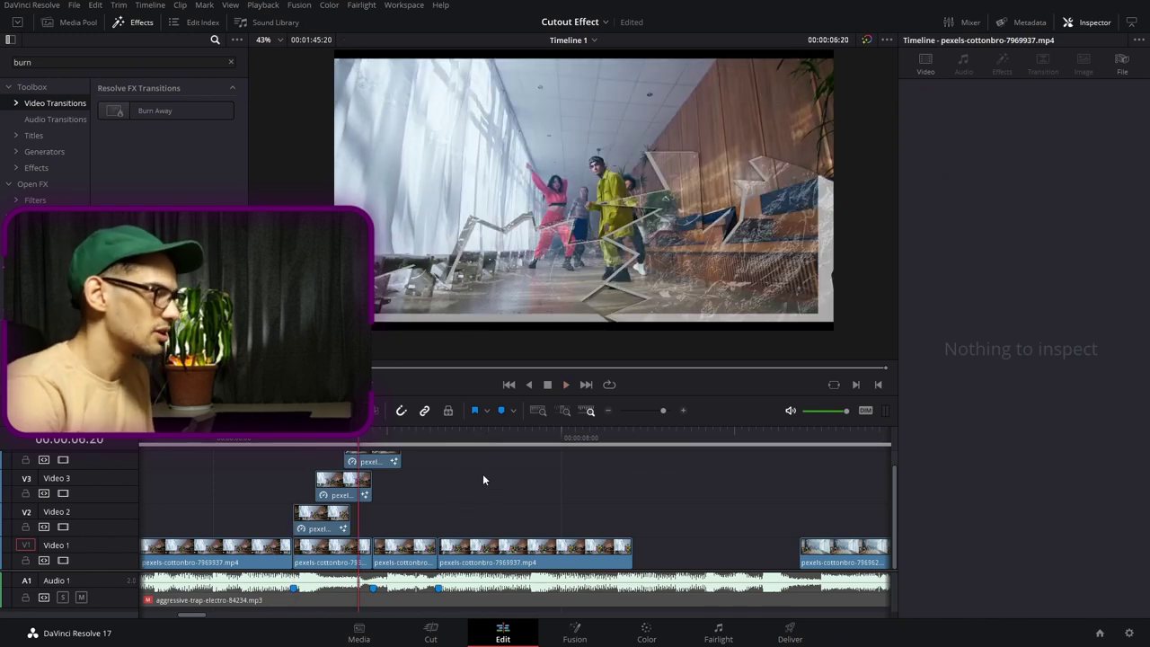
{"action": "left_click", "coordinate": [285, 441]}
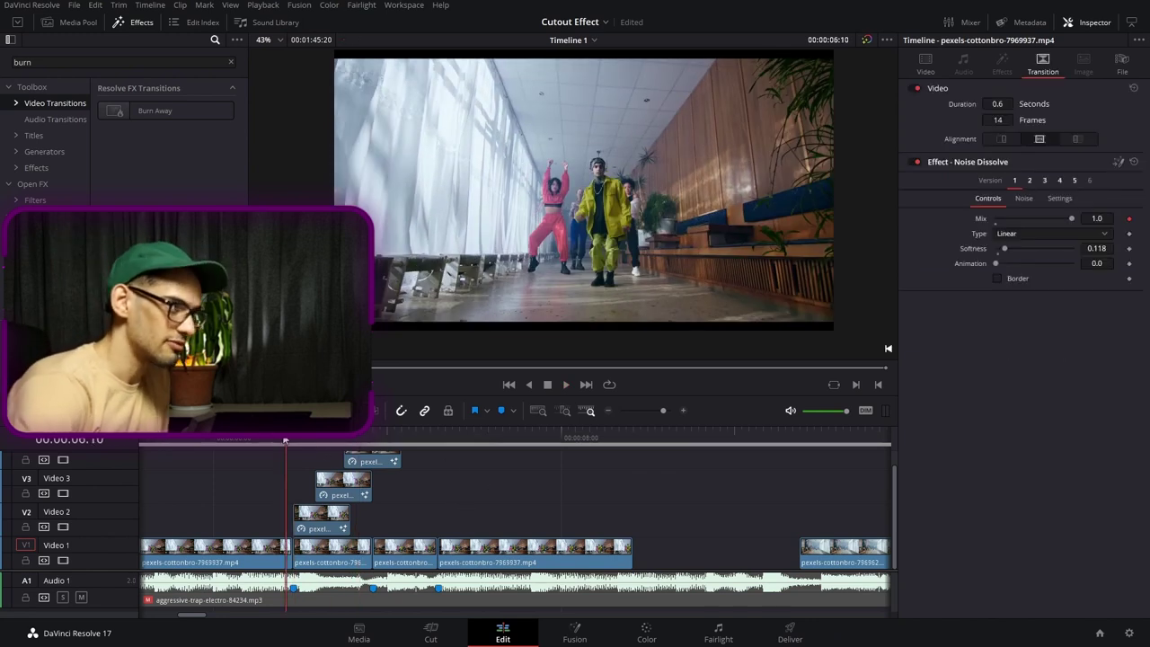
{"action": "left_click_drag", "start_coordinate": [285, 440], "coordinate": [397, 439]}
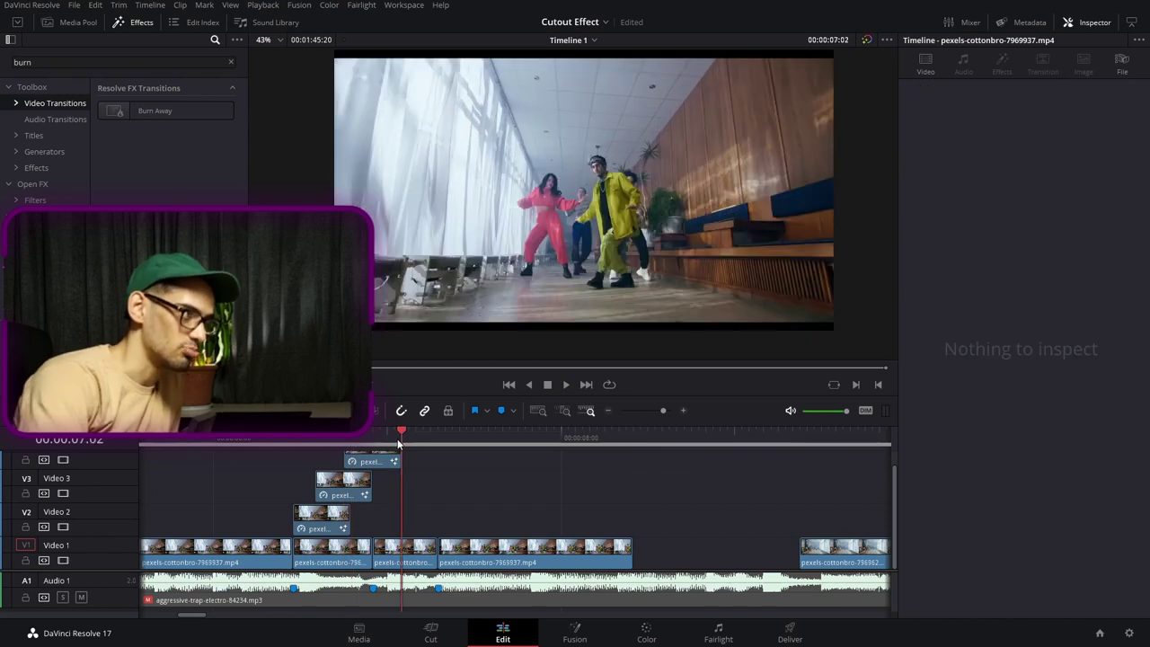